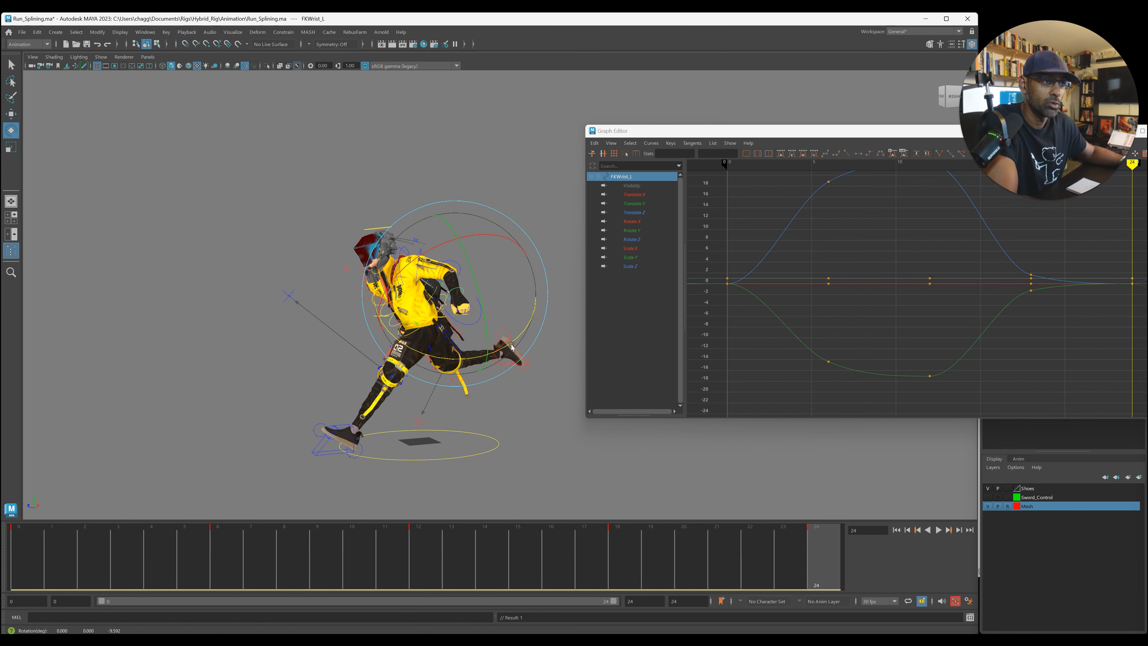
- Match the left wrist's frame 0 pose to frame 24, lower its Rotate Z key at frame 18, and play back the cycle
drag(817, 551, 36, 564)
key(alt+v)
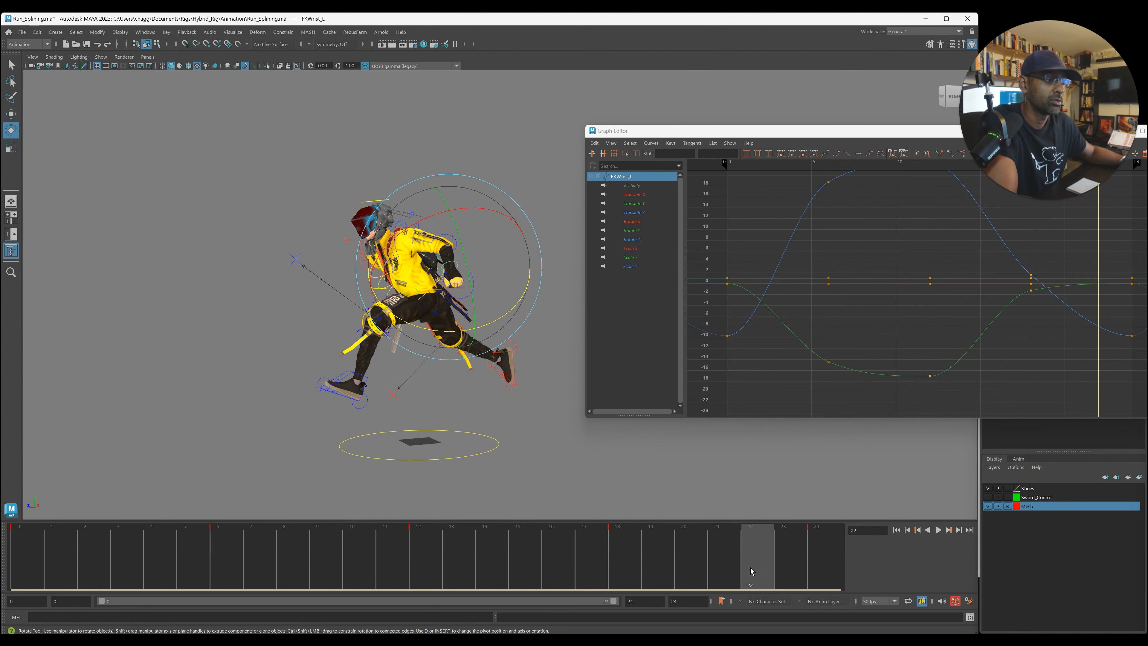
key(s)
drag(633, 570, 27, 527)
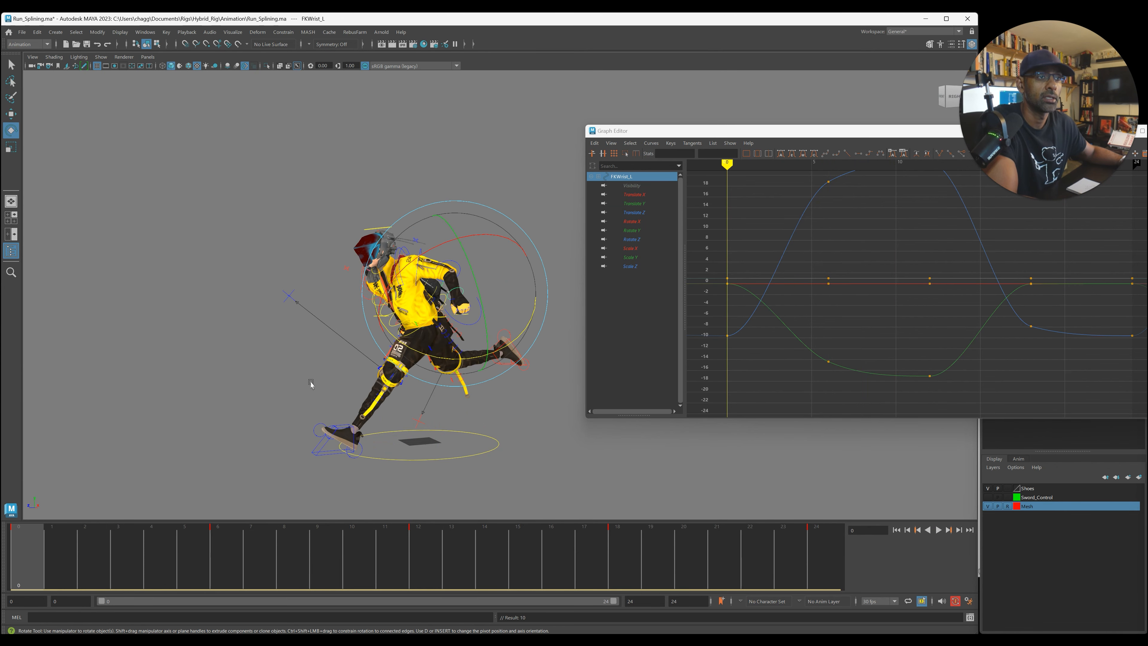
key(alt+v)
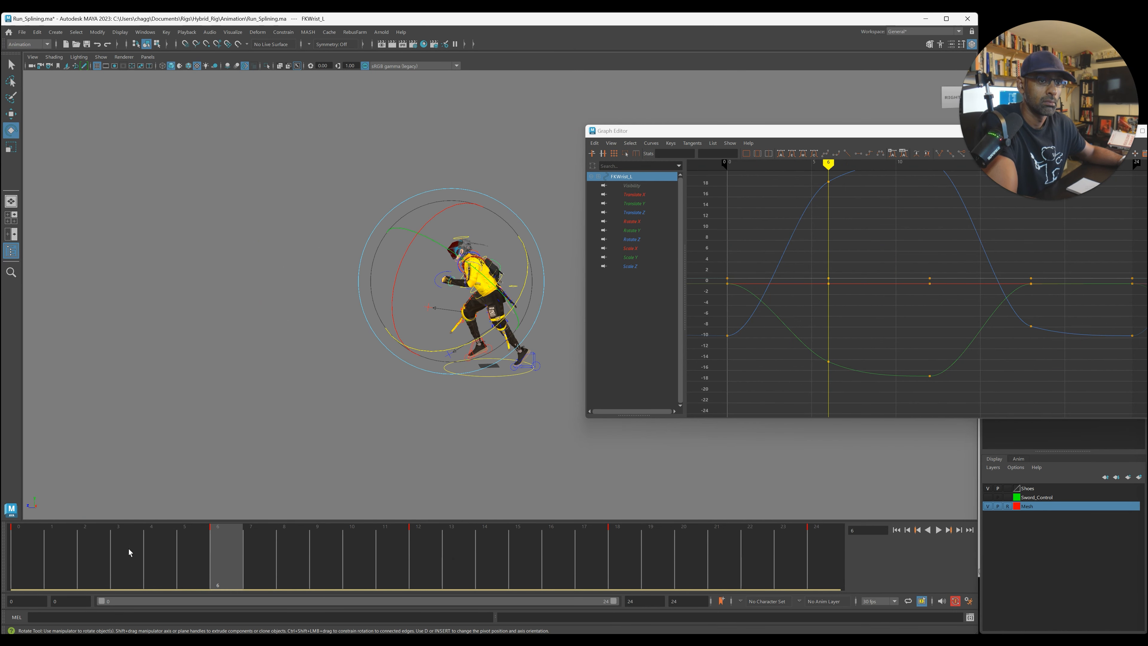
mouse_move(65, 563)
mouse_down()
mouse_move(682, 572)
mouse_move(853, 547)
mouse_up()
key(alt+v)
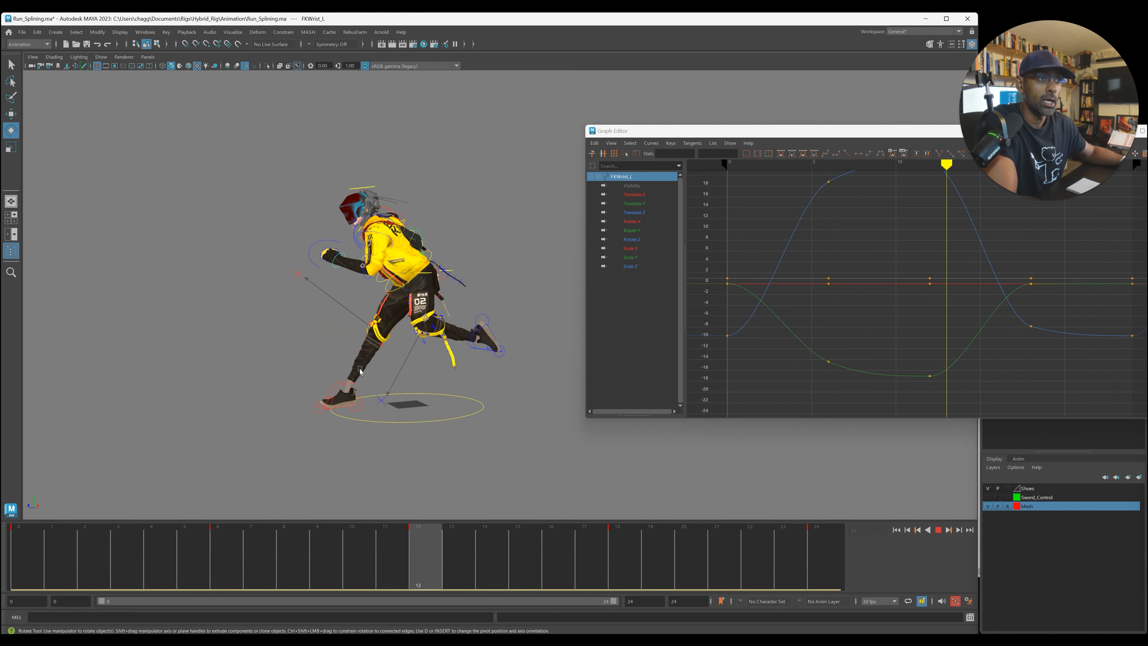
key(Escape)
- Shift all animation keys of the left shoulder control FKShoulder_L one frame later in the Graph Editor
click(373, 246)
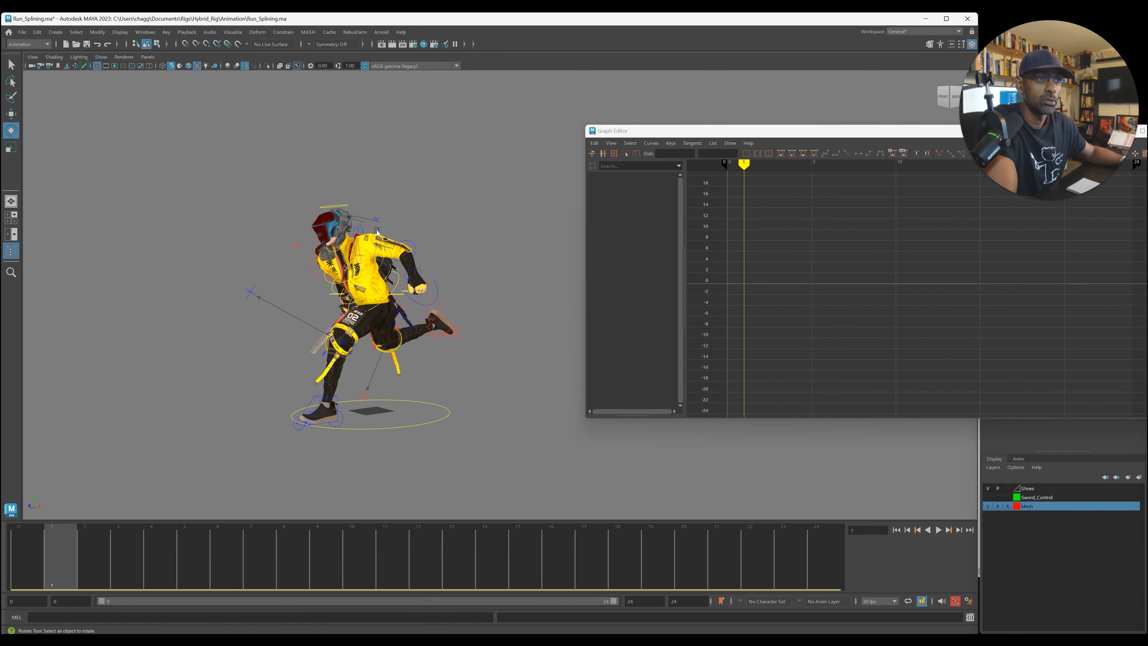
click(378, 231)
key(f)
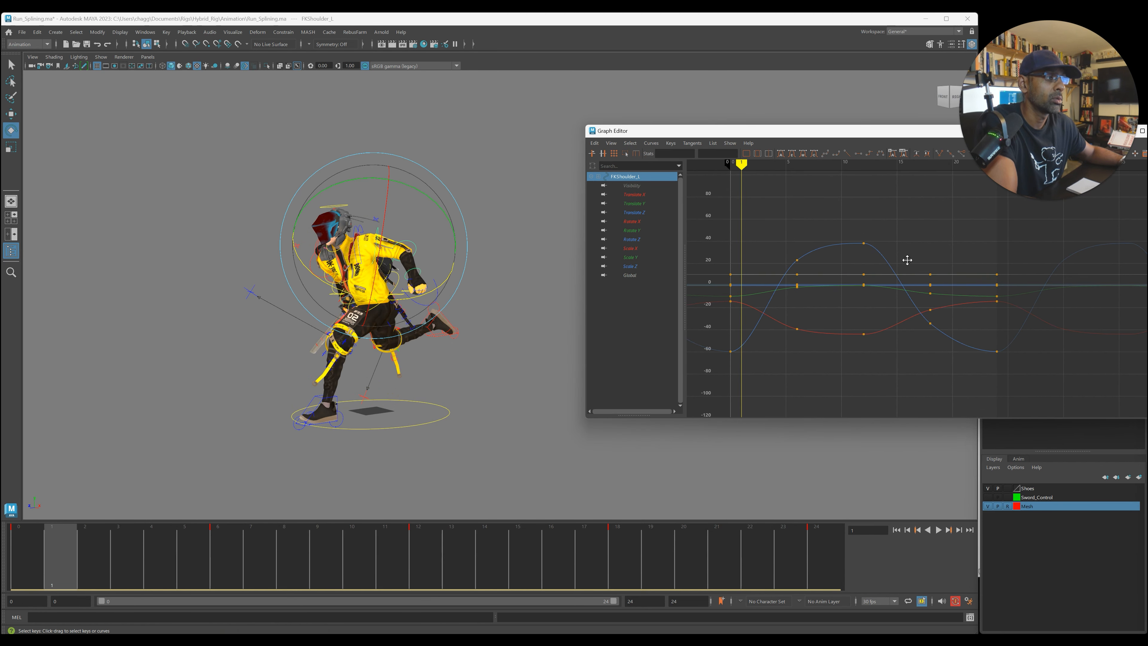
drag(819, 131, 692, 126)
alt+middle_drag(362, 219, 256, 218)
scroll(758, 217, down, 1)
drag(622, 204, 856, 384)
shift+middle_drag(833, 375, 841, 375)
key(q)
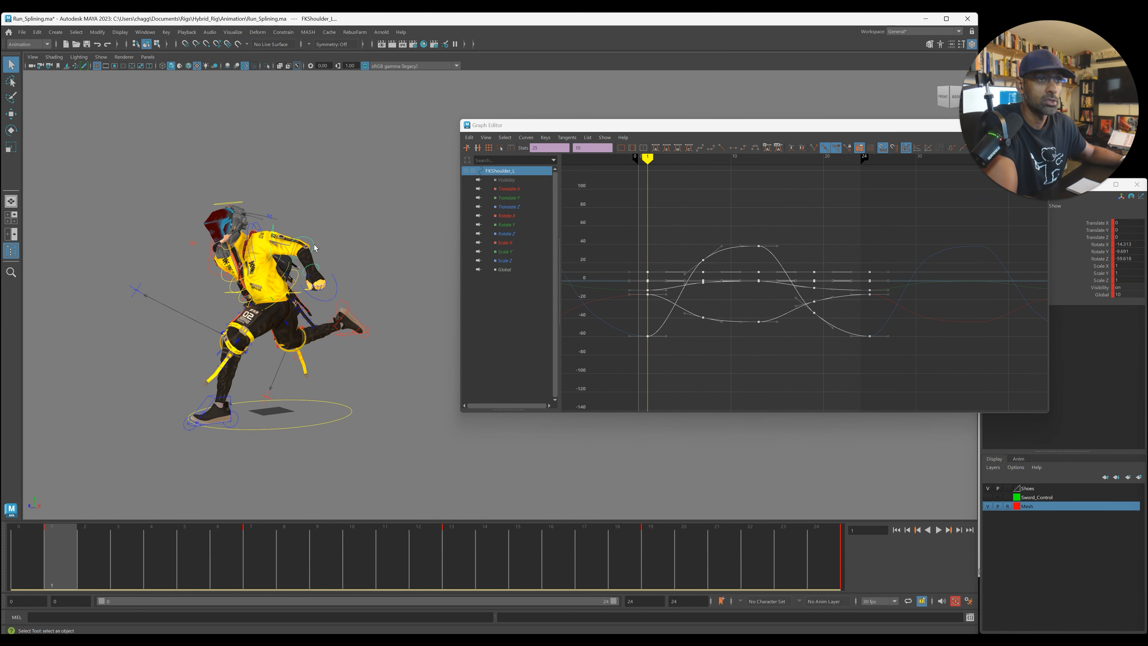
- Shift all animation keys of the left elbow control two frames later
click(319, 249)
key(a)
drag(654, 221, 949, 375)
shift+middle_drag(835, 372, 854, 371)
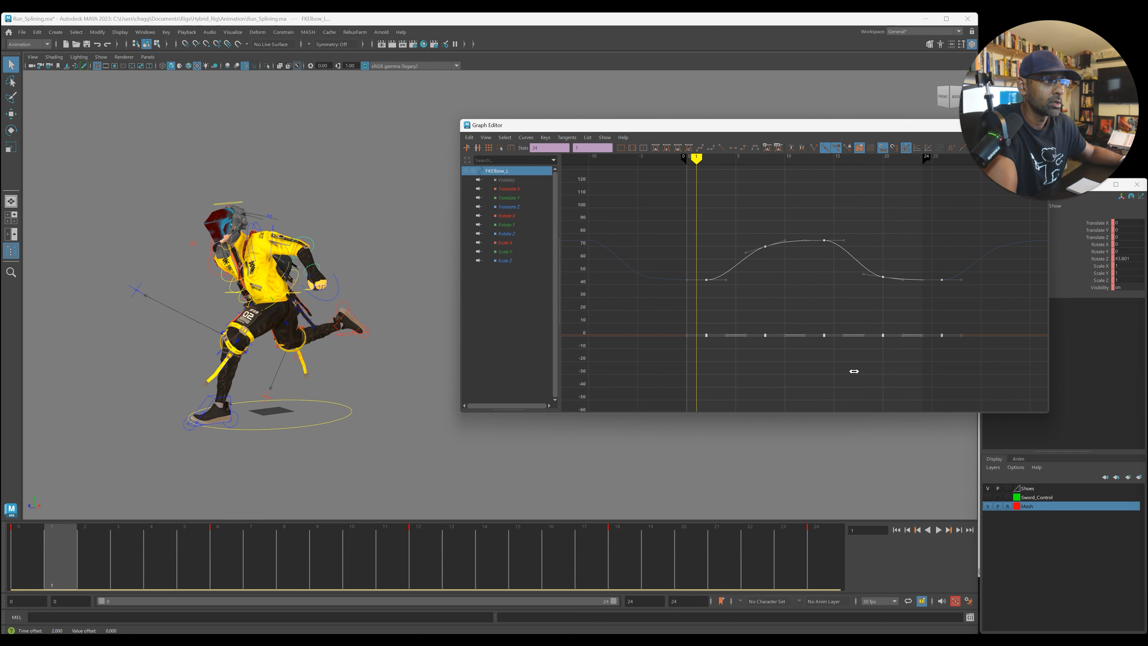
- Shift all animation keys of the left wrist control FKWrist_L three frames later
click(322, 272)
key(a)
drag(617, 209, 997, 392)
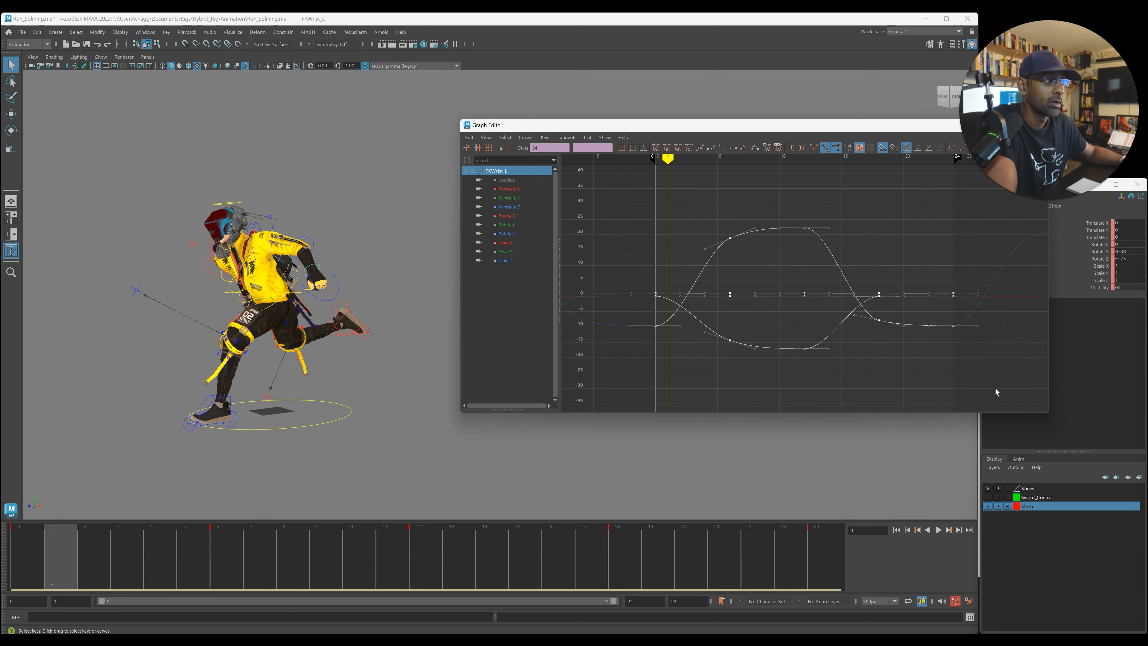
shift+middle_drag(934, 367, 958, 367)
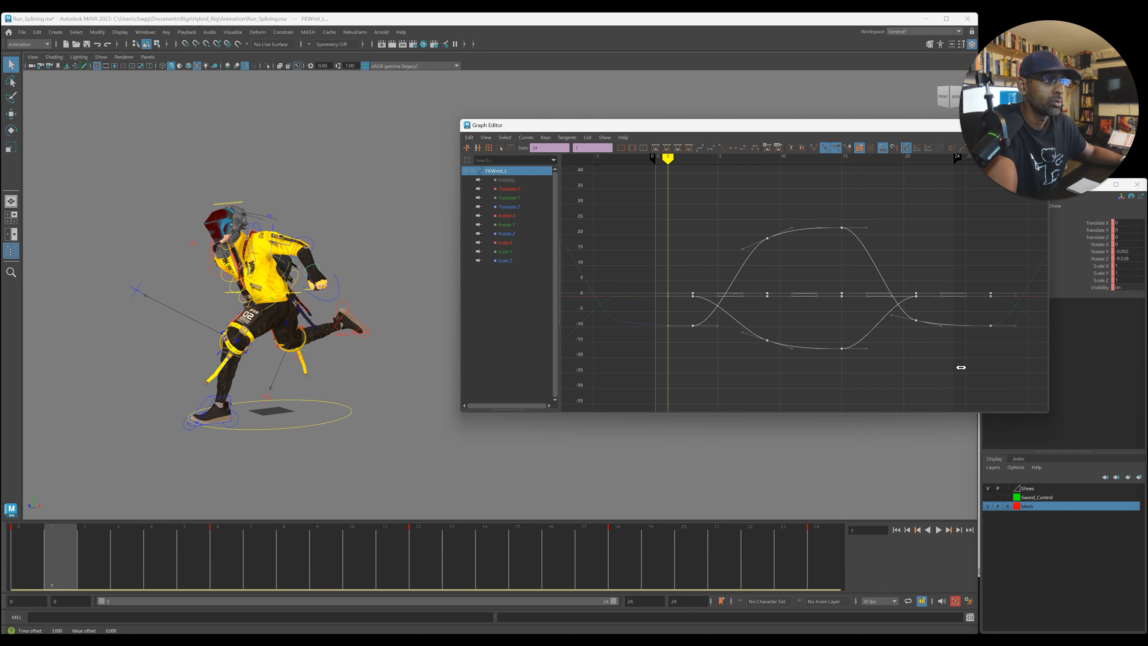
- Play back the run cycle from several angles and examine the overlapping motion of the left arm
key(alt+v)
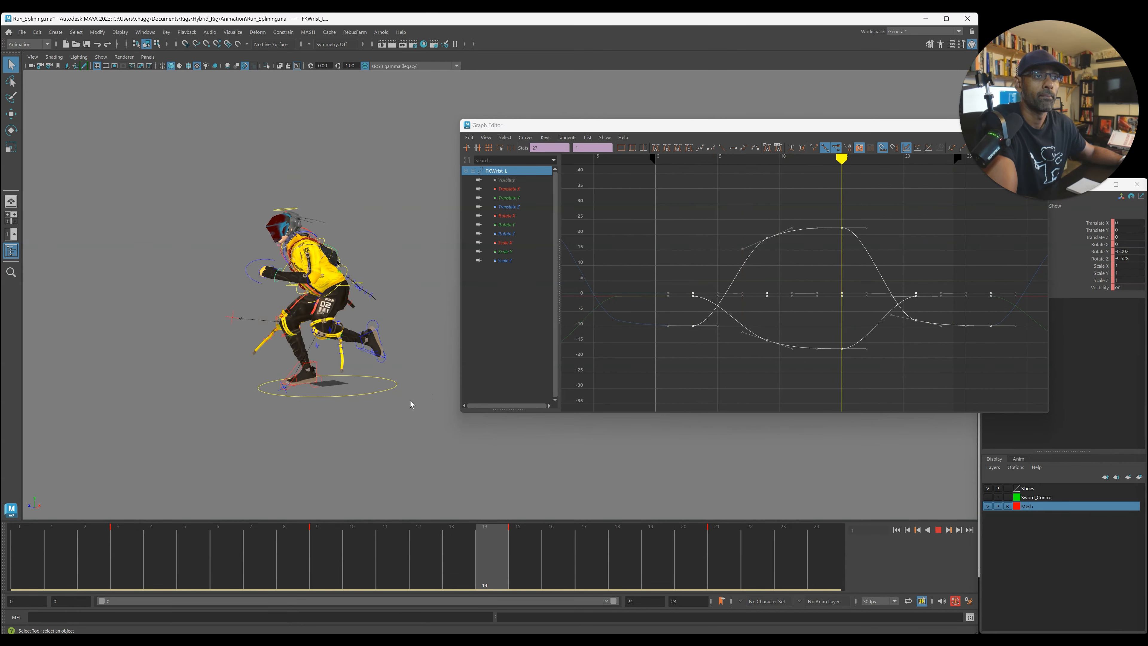
mouse_move(315, 392)
alt+mouse_down()
mouse_move(384, 383)
mouse_move(321, 379)
alt+mouse_up()
alt+middle_drag(321, 380, 195, 303)
alt+drag(195, 302, 166, 278)
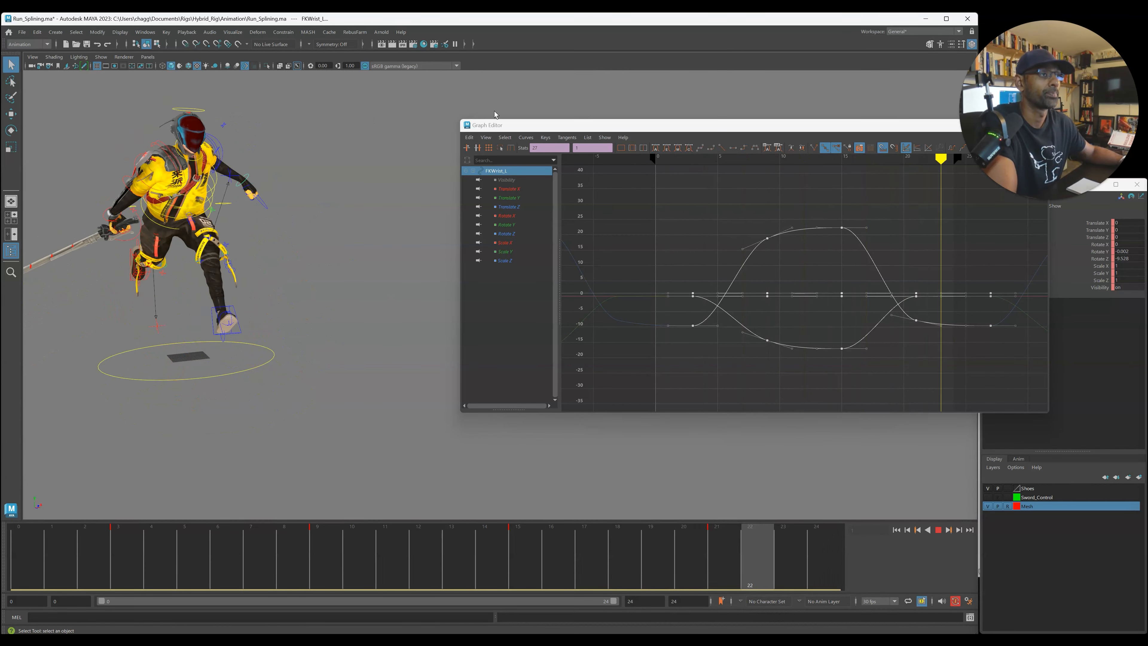
alt+drag(249, 226, 219, 218)
alt+drag(321, 221, 246, 230)
alt+middle_drag(222, 240, 301, 249)
alt+drag(230, 254, 198, 255)
alt+middle_drag(197, 255, 136, 270)
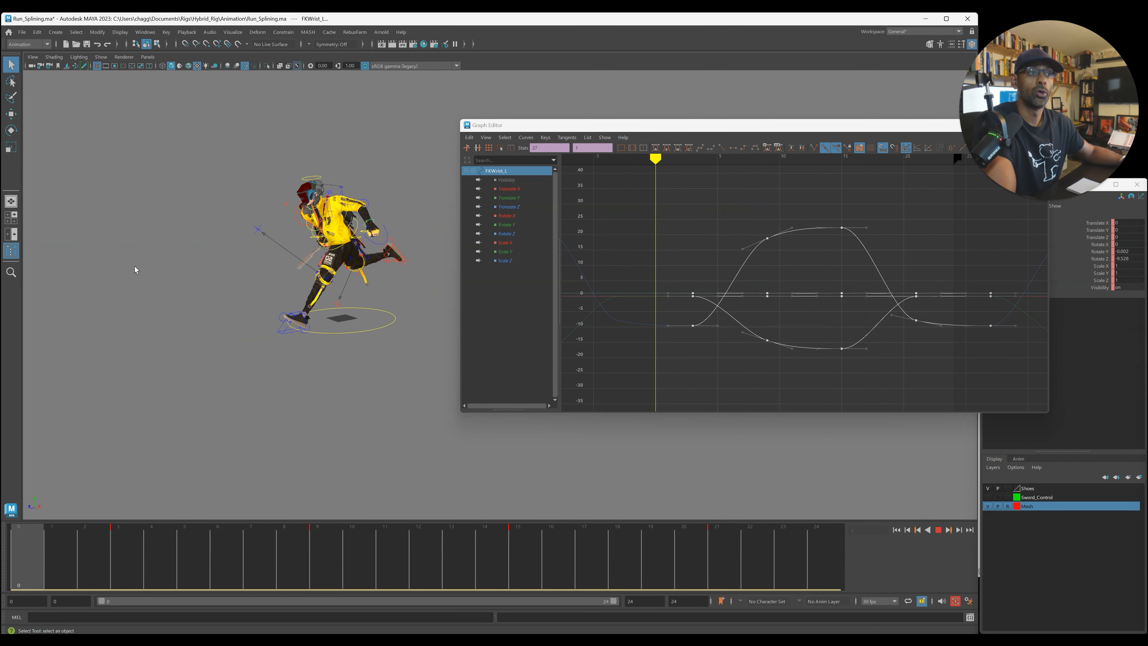
alt+drag(180, 249, 247, 237)
alt+middle_drag(247, 237, 335, 268)
alt+drag(336, 268, 363, 296)
key(alt+v)
drag(21, 559, 362, 559)
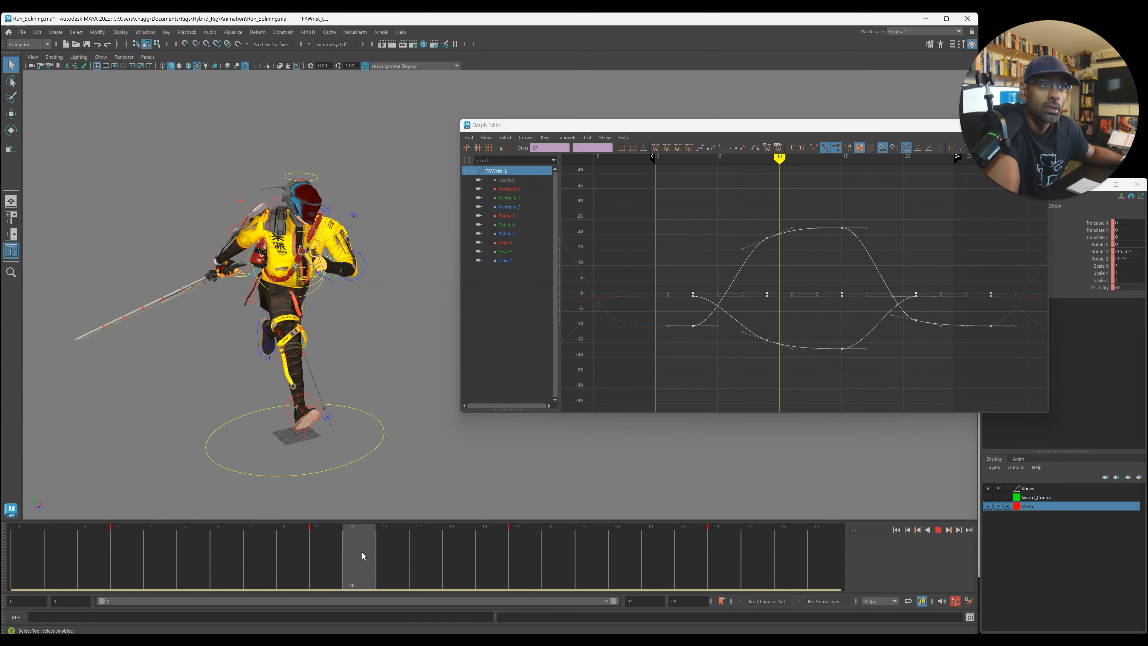
alt+drag(222, 389, 273, 403)
- Isolate the Rotate X curve of the root control FKRoot_M and key it at about -5.6 on frame 6
click(290, 337)
drag(250, 536, 19, 538)
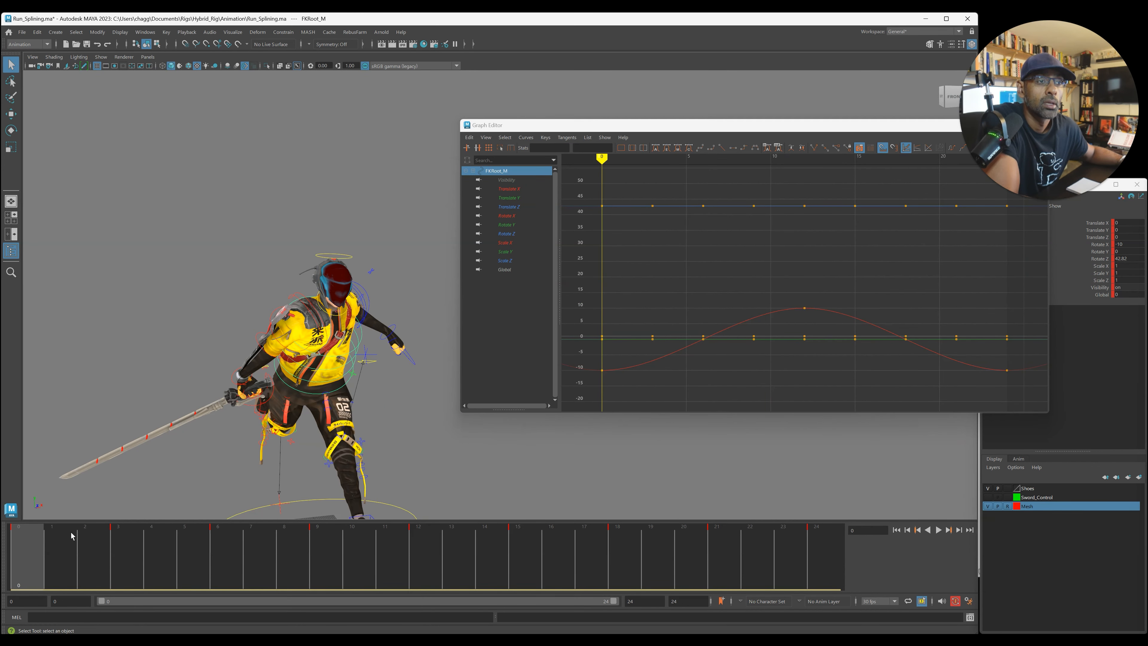
click(1064, 252)
alt+drag(365, 463, 359, 460)
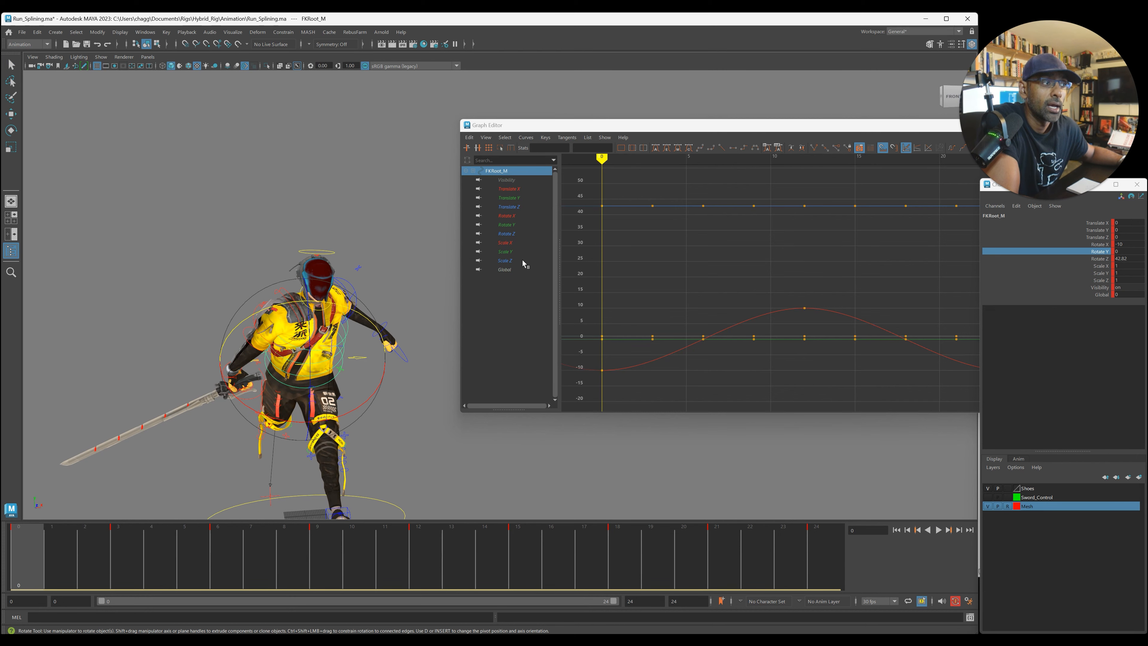
click(507, 216)
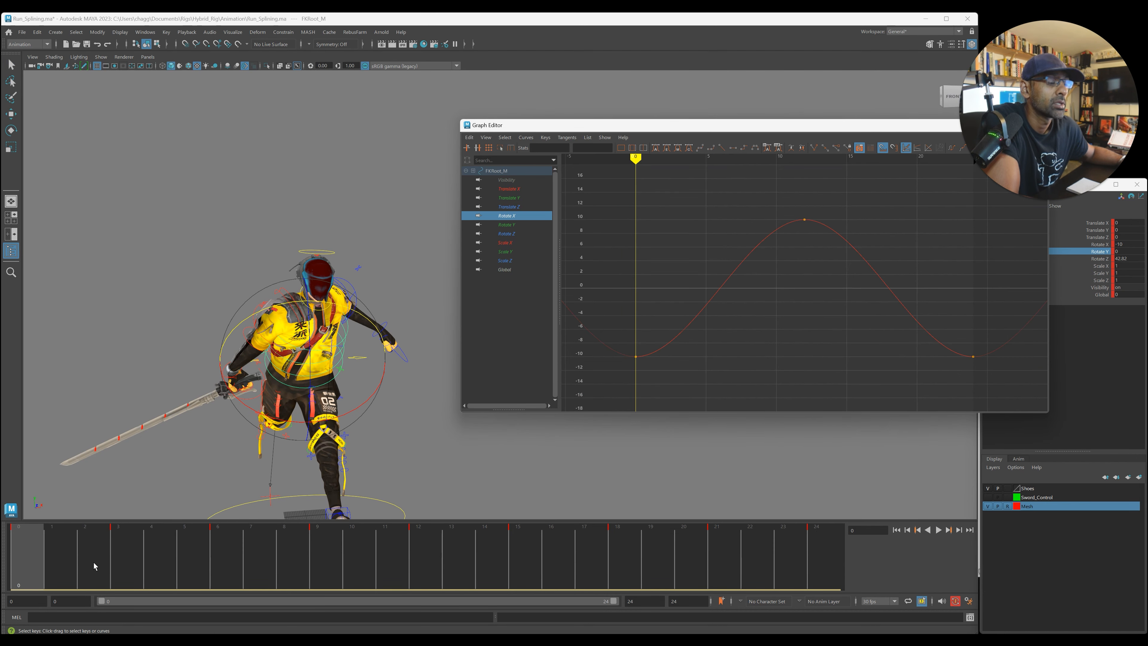
key(alt+v)
drag(133, 558, 216, 559)
drag(377, 384, 371, 385)
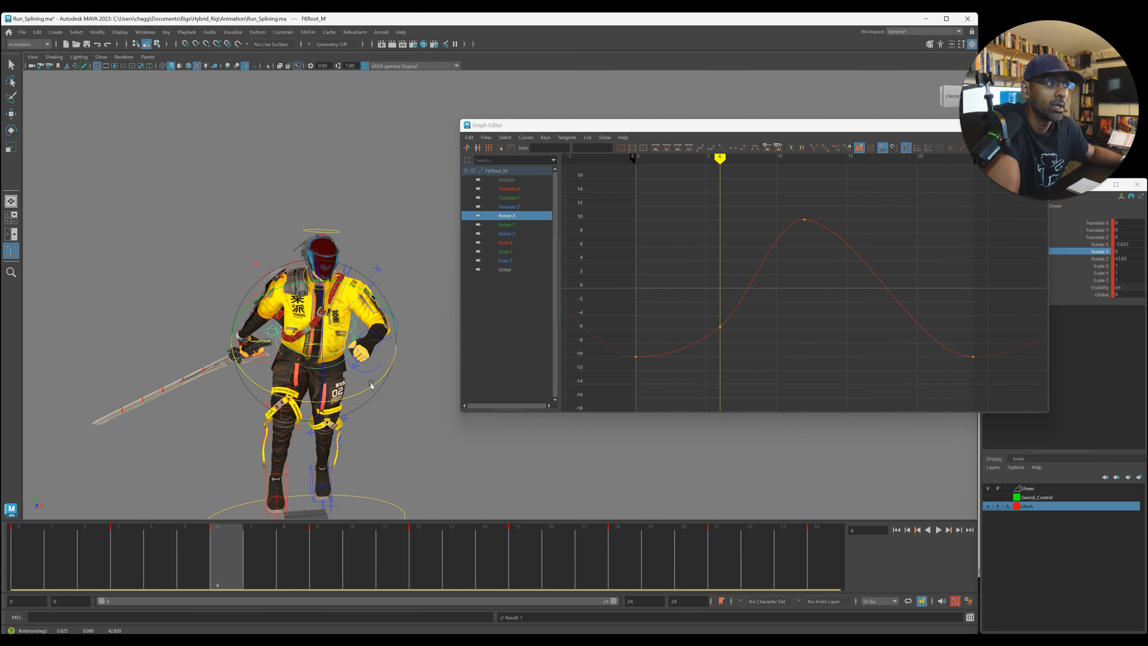
- Key the root's Rotate X at about -5.7 on frame 18 and fine-tune the frame 6 key to about -6
drag(238, 558, 629, 563)
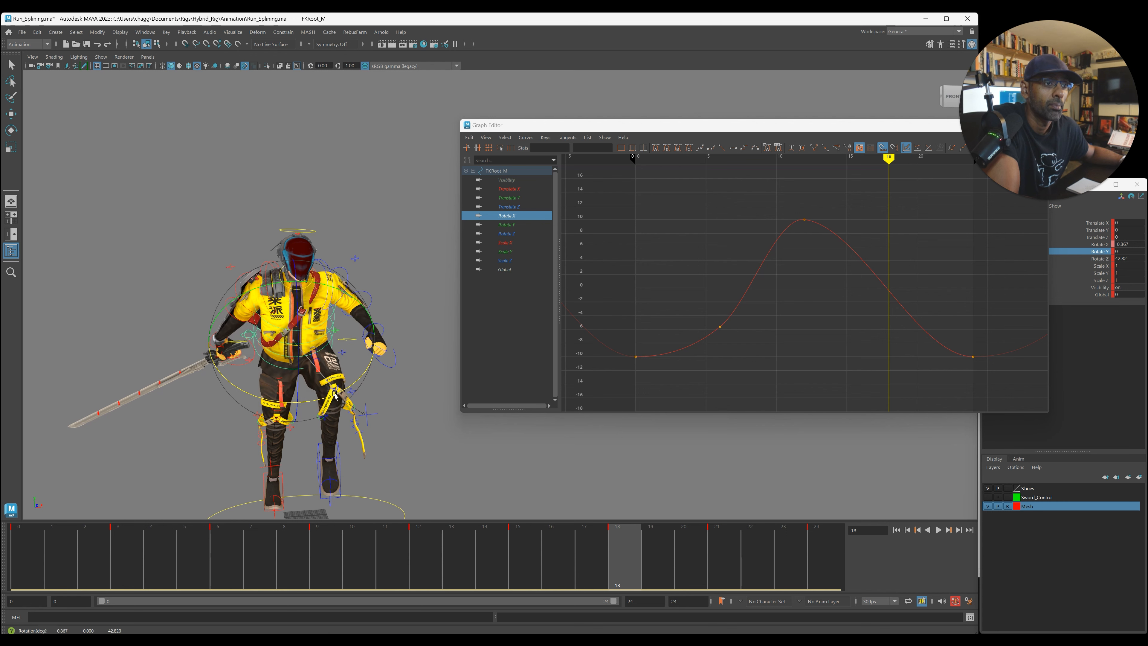
drag(905, 284, 885, 321)
middle_drag(885, 322, 887, 347)
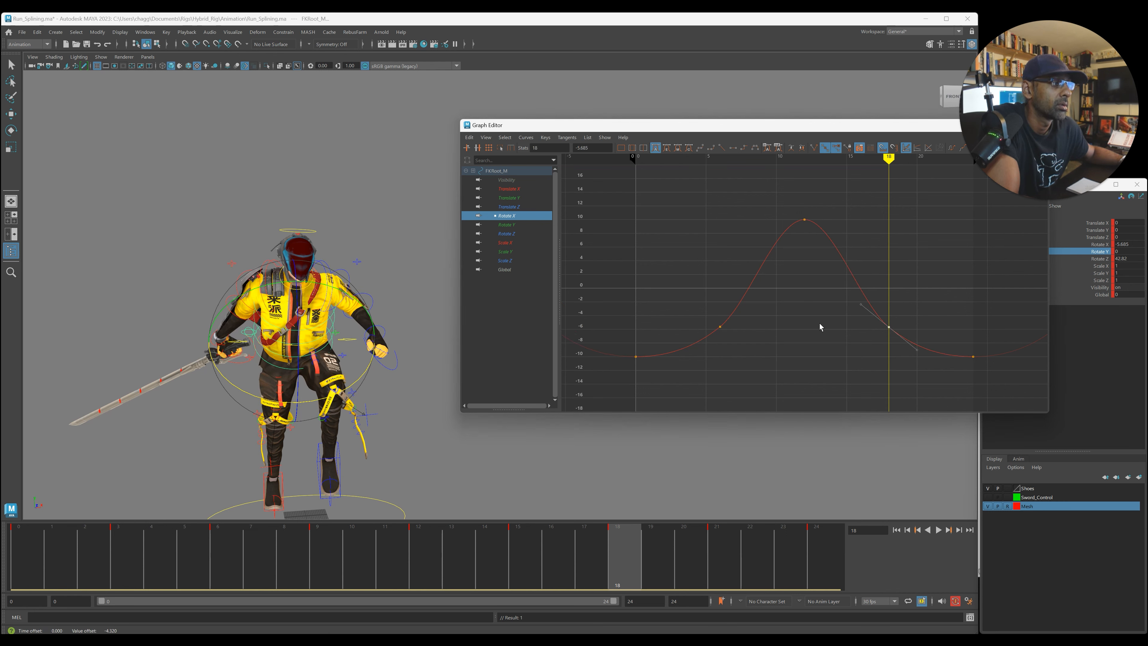
click(745, 310)
middle_drag(745, 310, 746, 313)
key(ctrl+z)
drag(745, 301, 767, 313)
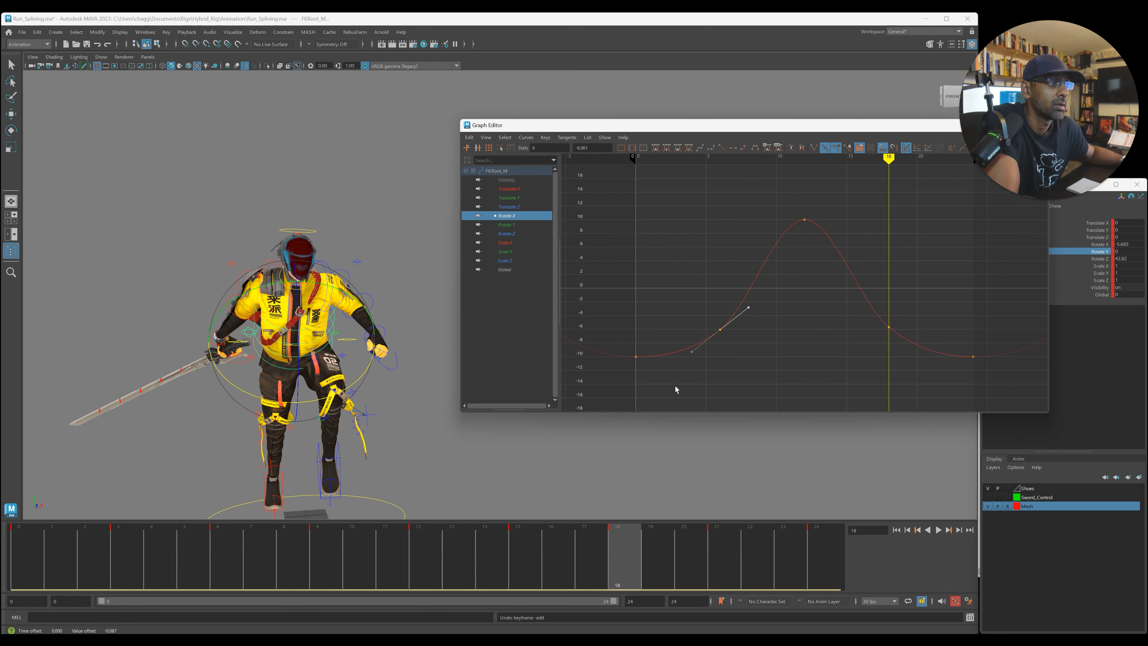
- Key the root's Rotate X on frame 9 and raise that key to about 3.4
mouse_move(562, 563)
mouse_down()
mouse_move(259, 564)
mouse_move(429, 577)
mouse_move(331, 576)
mouse_up()
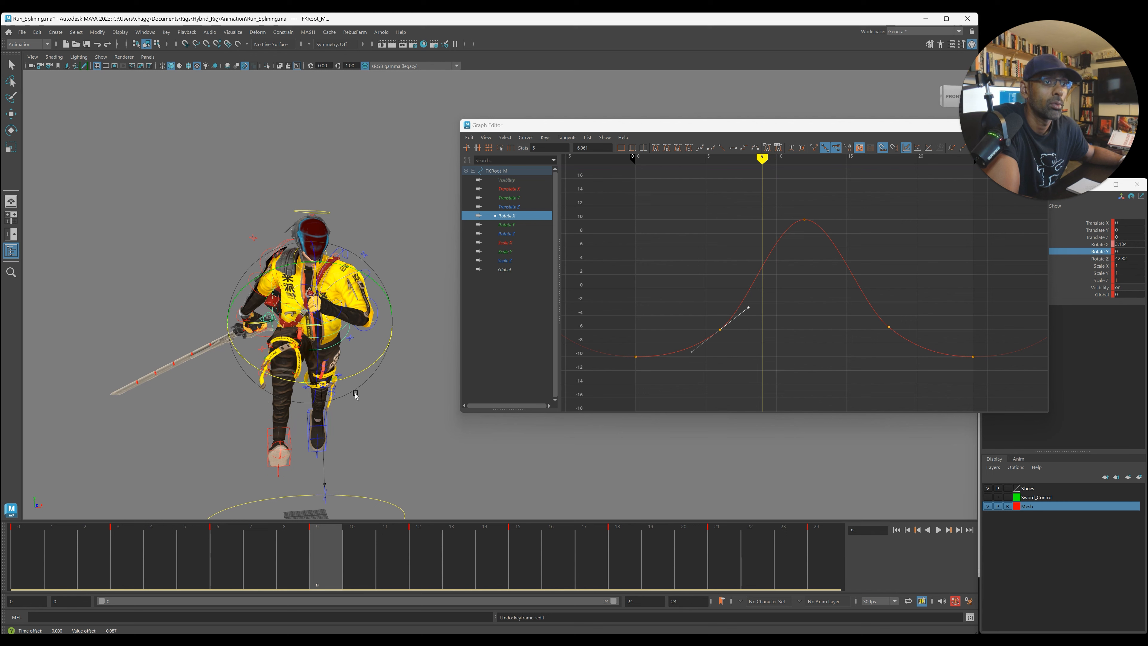
drag(355, 378, 353, 376)
drag(741, 258, 795, 289)
shift+middle_drag(795, 289, 796, 274)
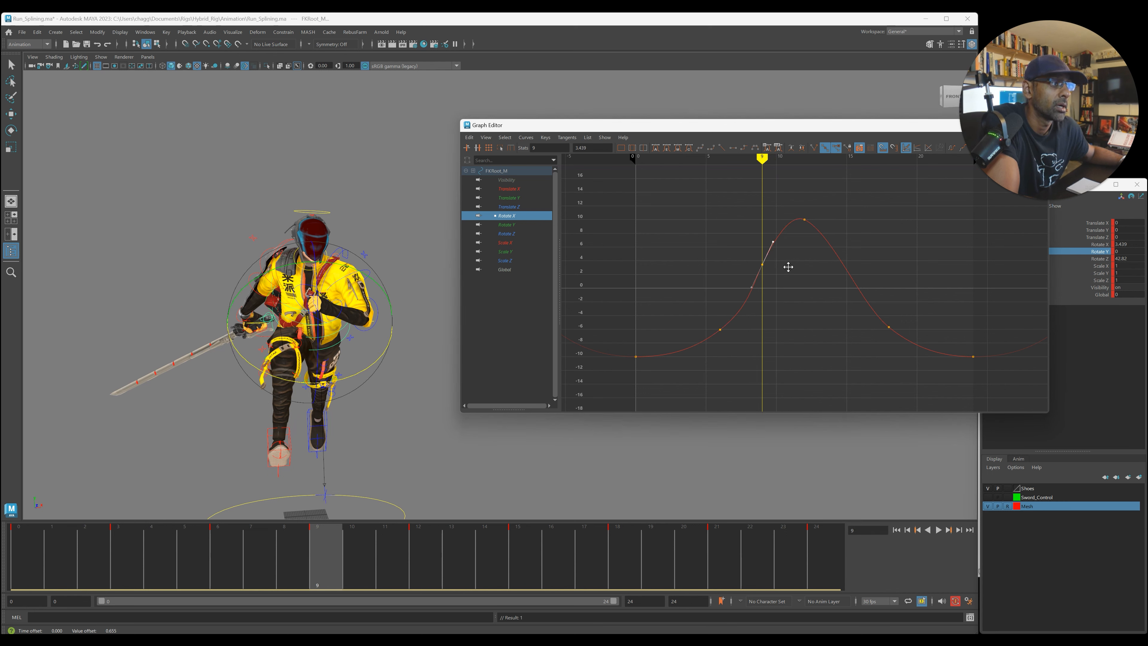
drag(792, 219, 824, 235)
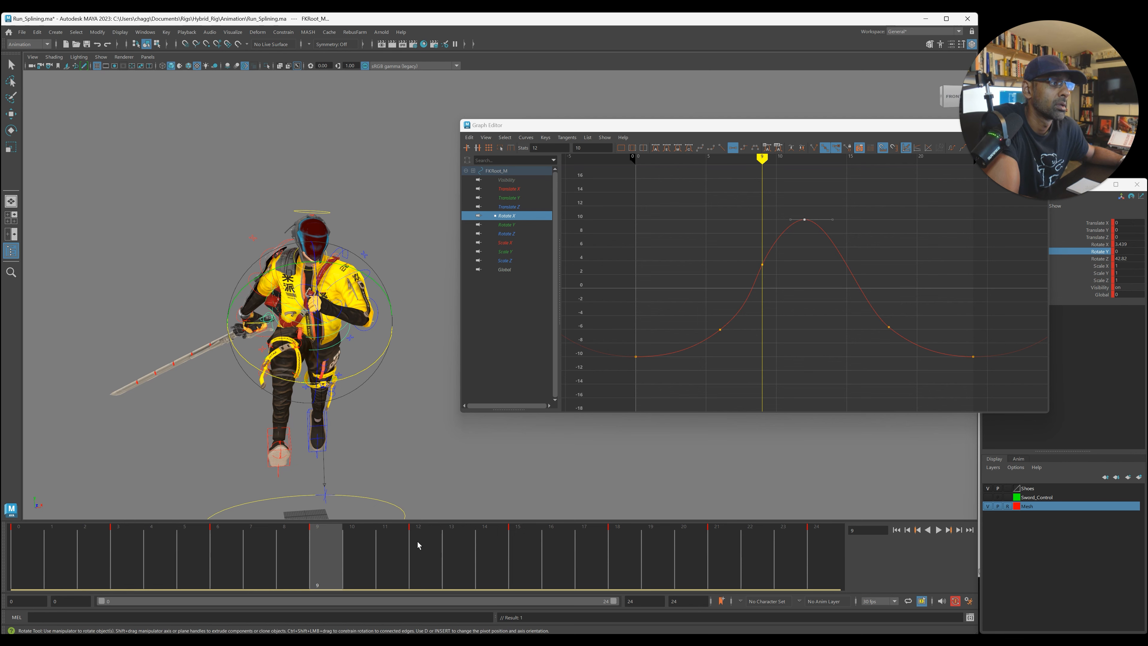
- Key the root's Rotate X at about 4.1 on frame 15 and play back the run
key(alt+v)
drag(364, 412, 361, 413)
drag(815, 261, 866, 297)
shift+middle_drag(866, 298, 863, 280)
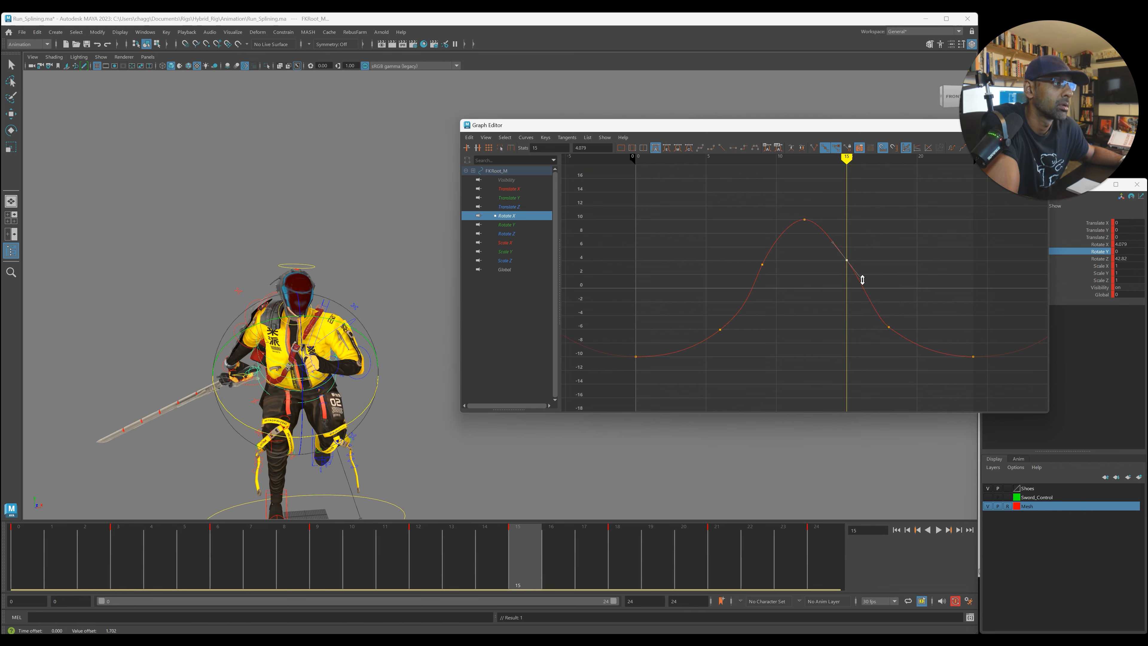
key(alt+v)
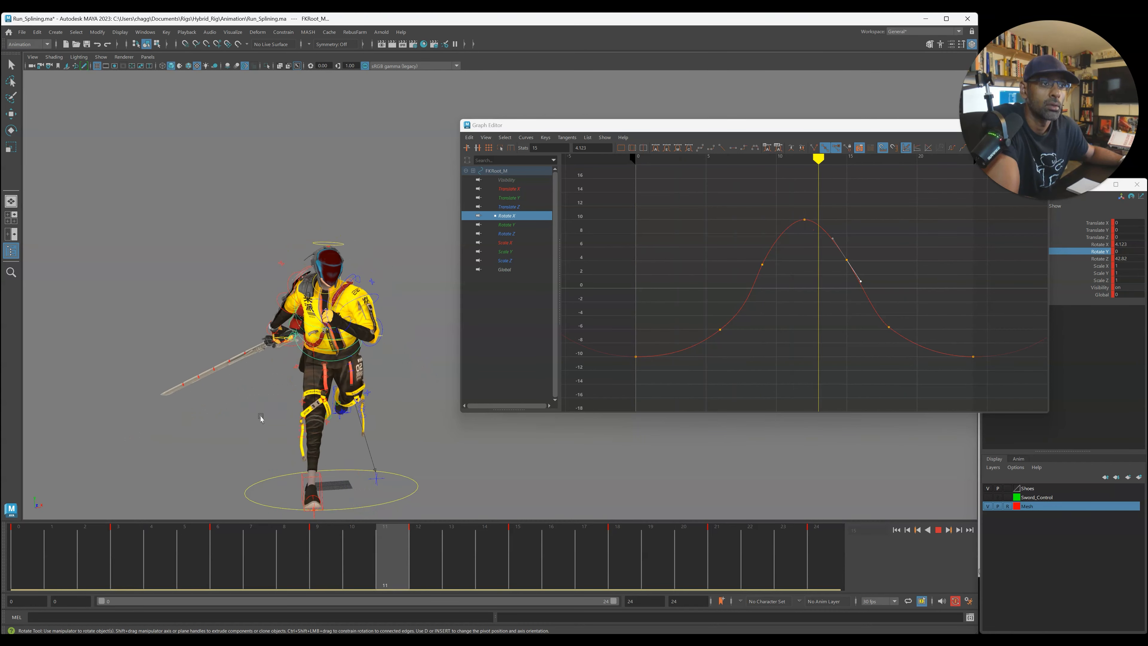
key(alt+v)
- Lower the root's Rotate X key at frame 15 level with frame 9, adjust the frame 9 tangent, and play back the cycle
drag(708, 312, 733, 341)
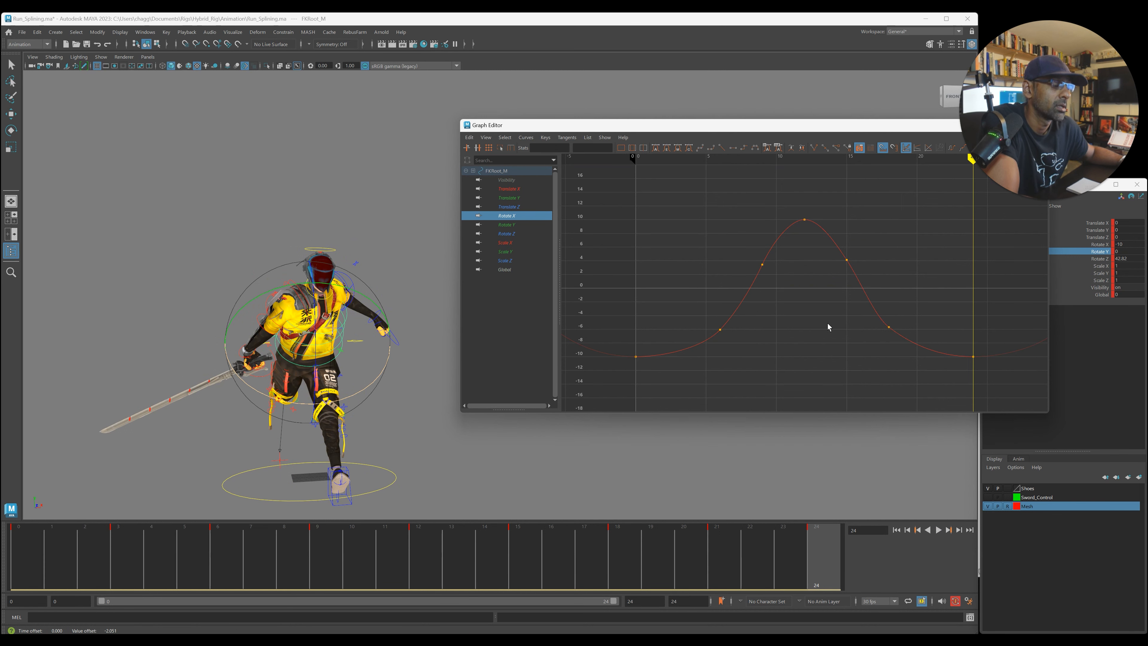
drag(877, 316, 891, 334)
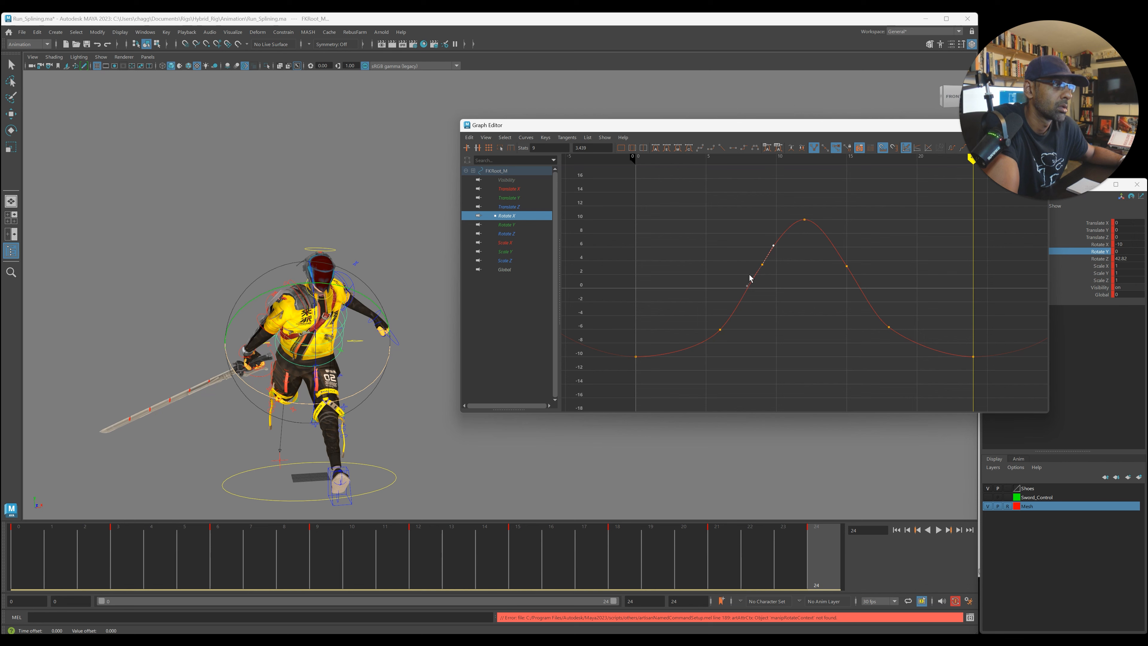
key(alt+v)
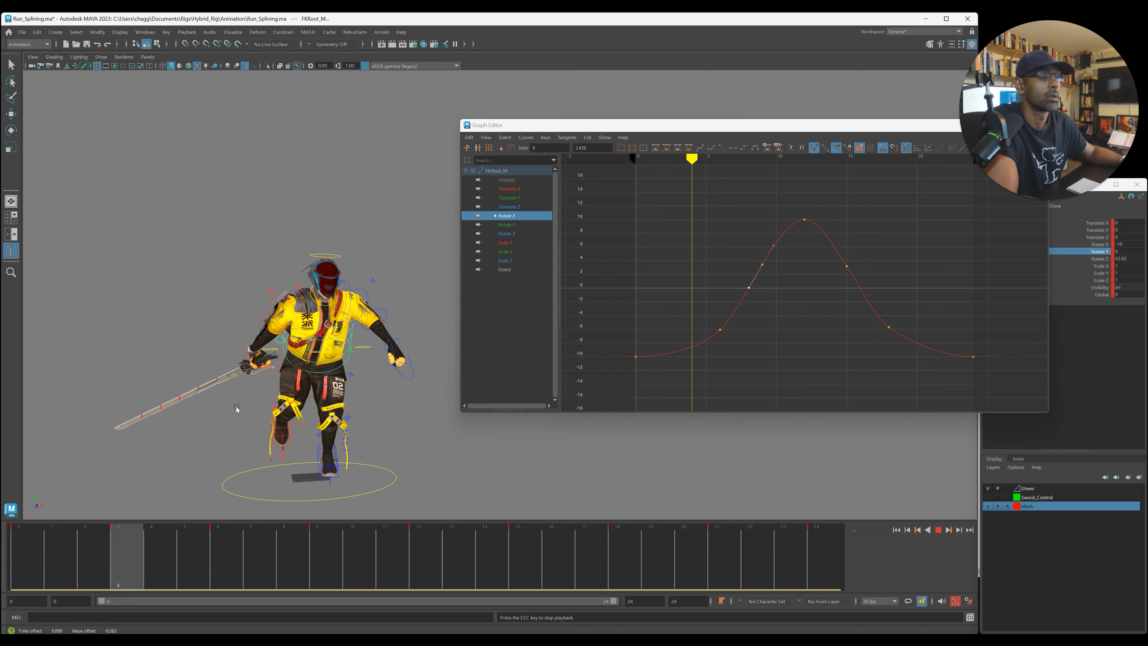
key(alt+v)
- Lower the Rotate X keys of FKSpine1_M at frames 6 and 18 to about -0.6 and play back the cycle
alt+right_drag(229, 384, 356, 390)
key(q)
click(356, 390)
click(239, 336)
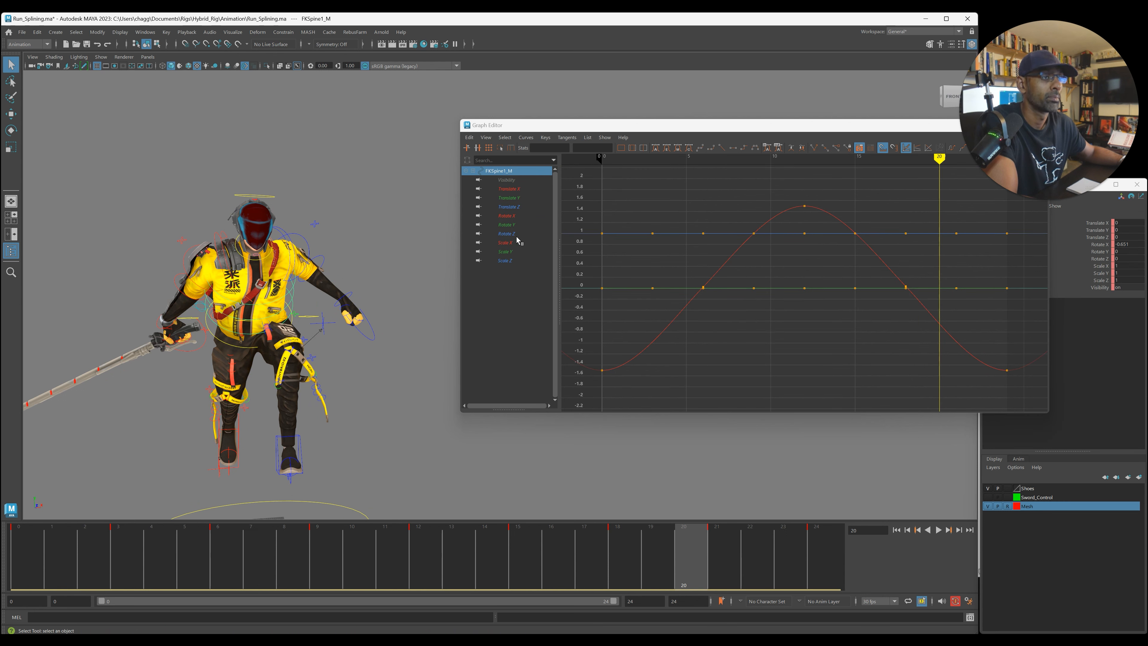
click(508, 216)
drag(686, 269, 926, 325)
shift+middle_drag(902, 327, 914, 354)
key(alt+v)
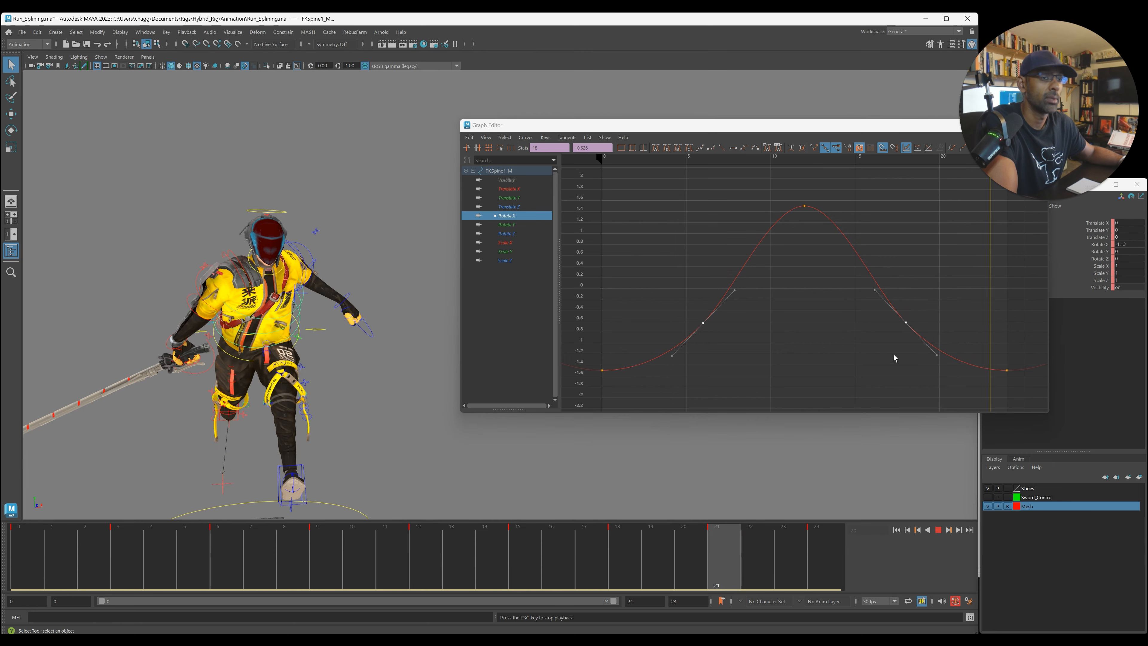
key(Escape)
- Rotate FKSpine1_M to key its Rotate X at about 0.3 on frame 9 and about 0.6 on frame 18
drag(243, 569, 325, 568)
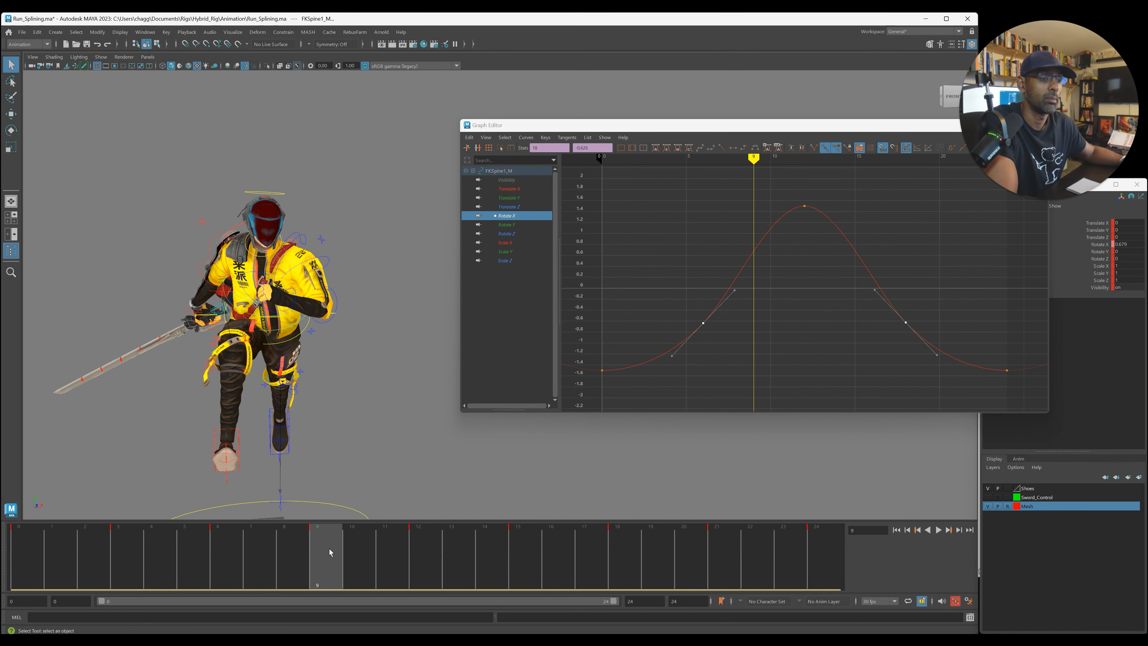
key(e)
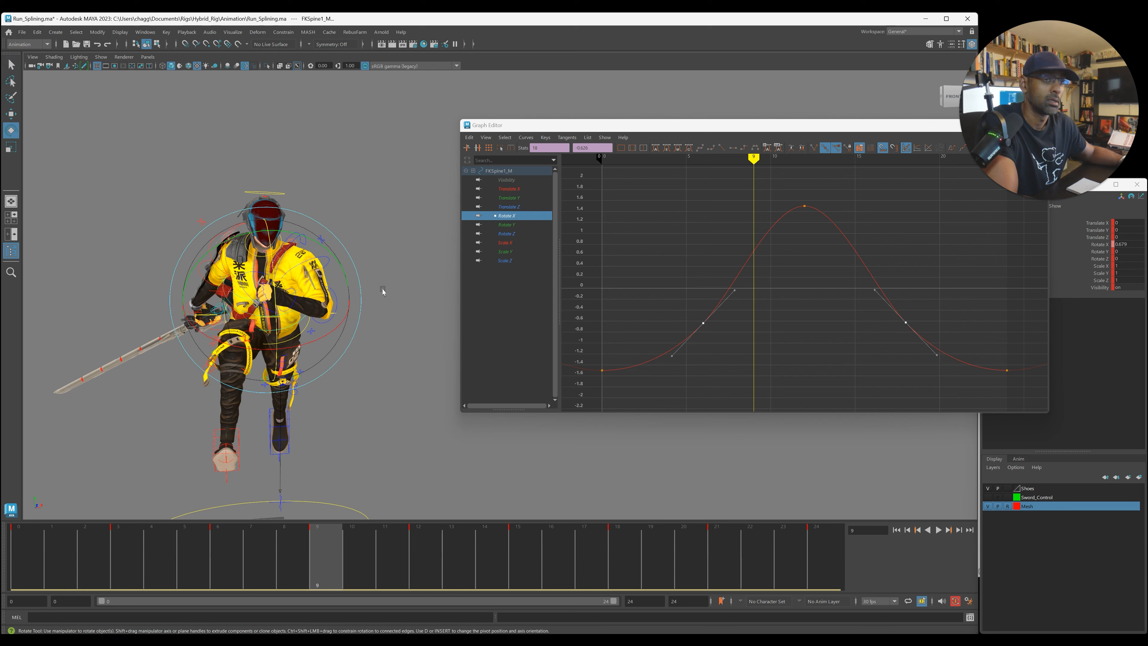
drag(316, 330, 316, 337)
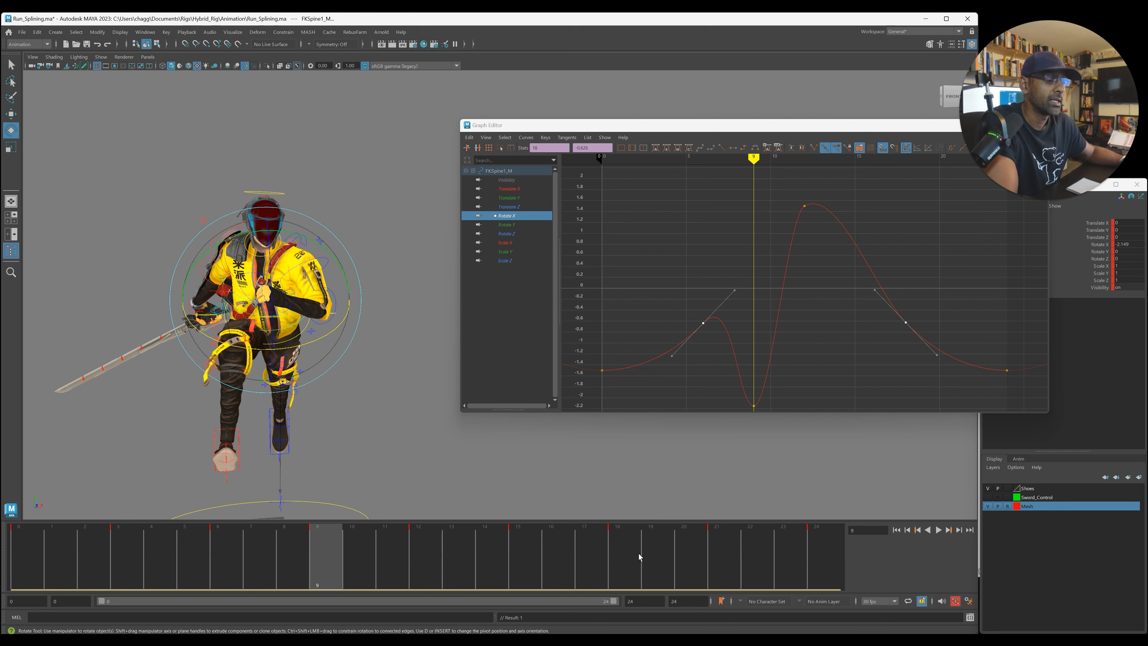
click(619, 564)
drag(316, 349, 318, 348)
click(756, 405)
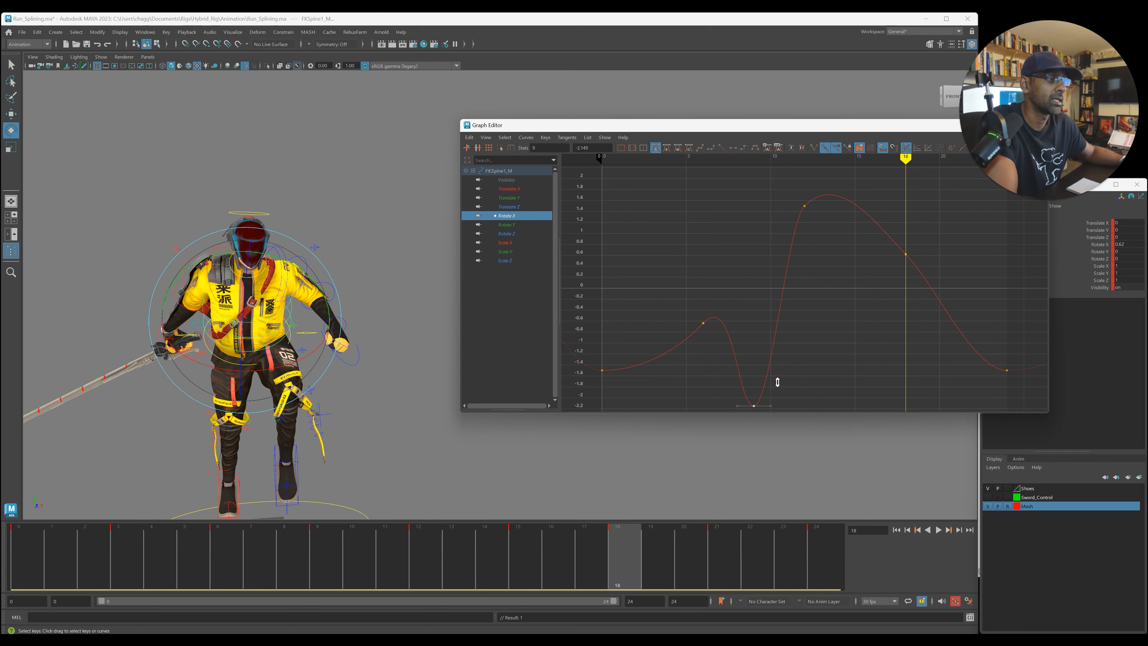
- Key FKSpine1_M's Rotate X at about 0.7 on frame 15 and lower the frame 18 key to about -0.7
drag(848, 239, 961, 290)
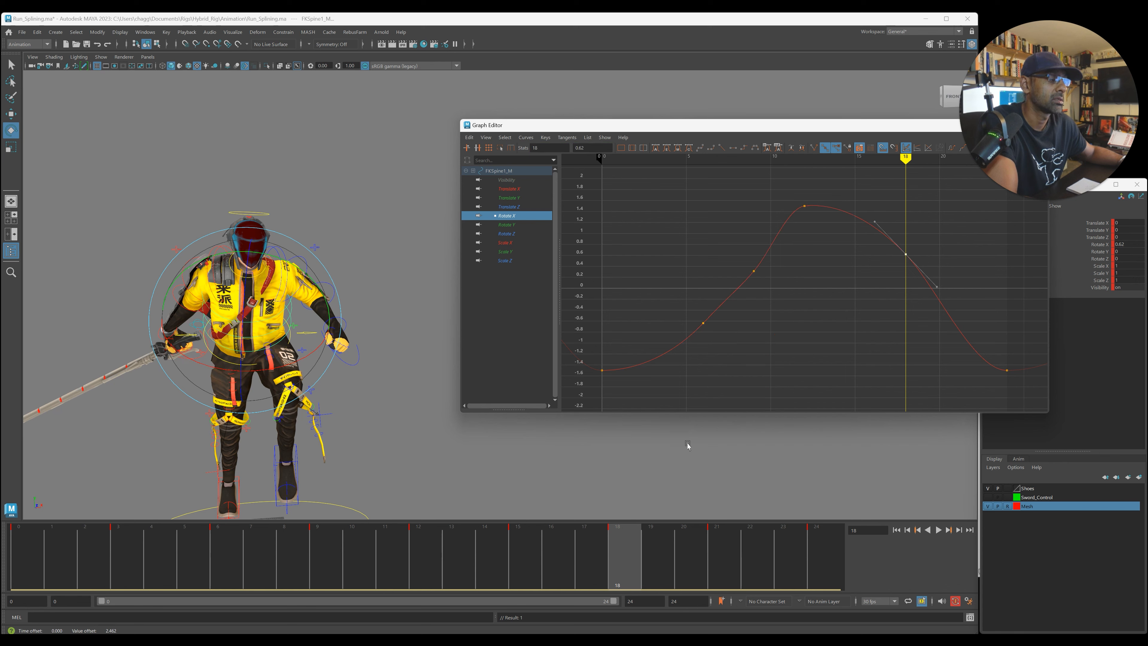
click(525, 558)
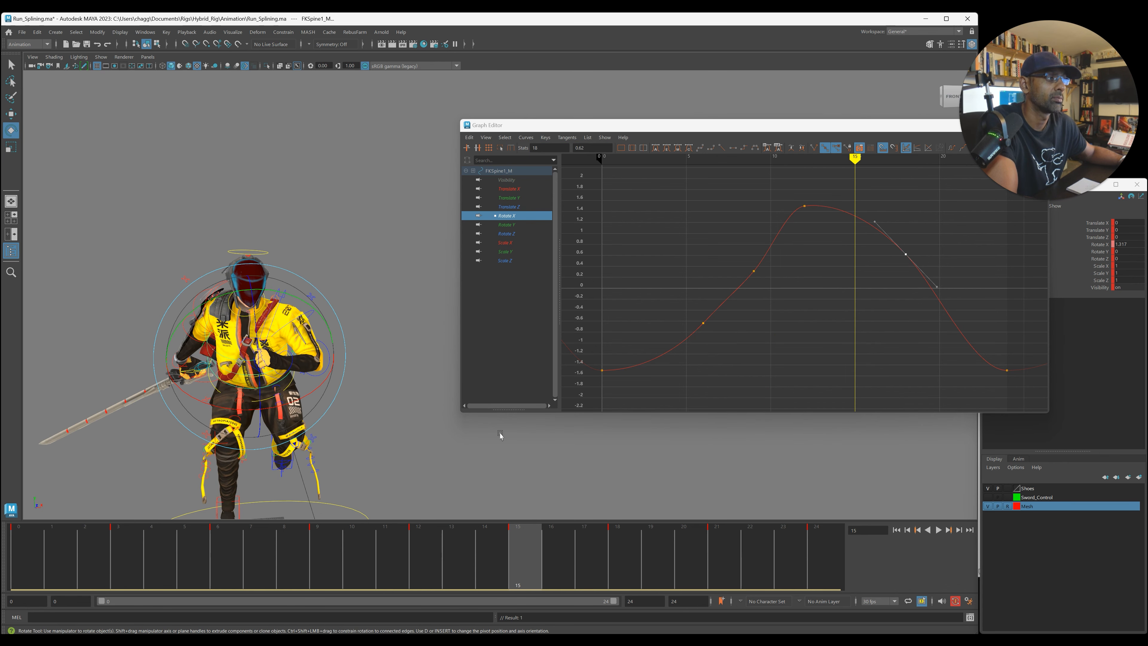
drag(320, 388, 579, 303)
click(855, 342)
middle_drag(890, 328, 887, 247)
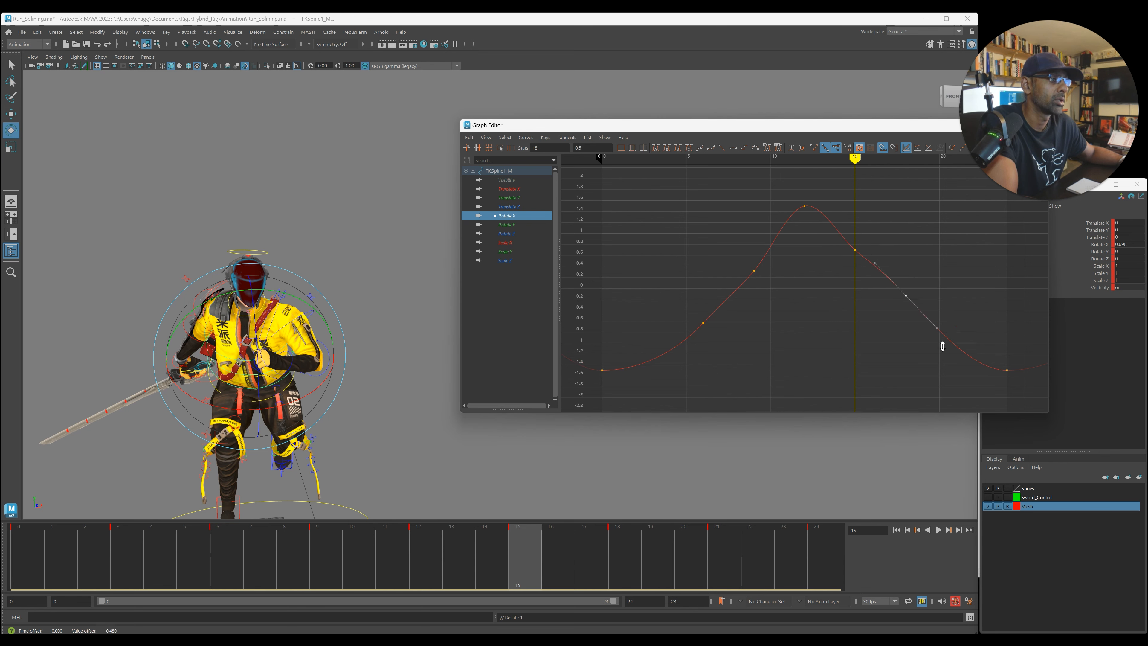
drag(903, 304, 904, 307)
- Set FKSpine1_M's Rotate X keys at frames 9 and 15 to about 0.5, smooth the frame 15 tangent, and play back the cycle
click(796, 290)
drag(739, 240, 761, 265)
drag(834, 244, 889, 272)
middle_drag(889, 272, 888, 281)
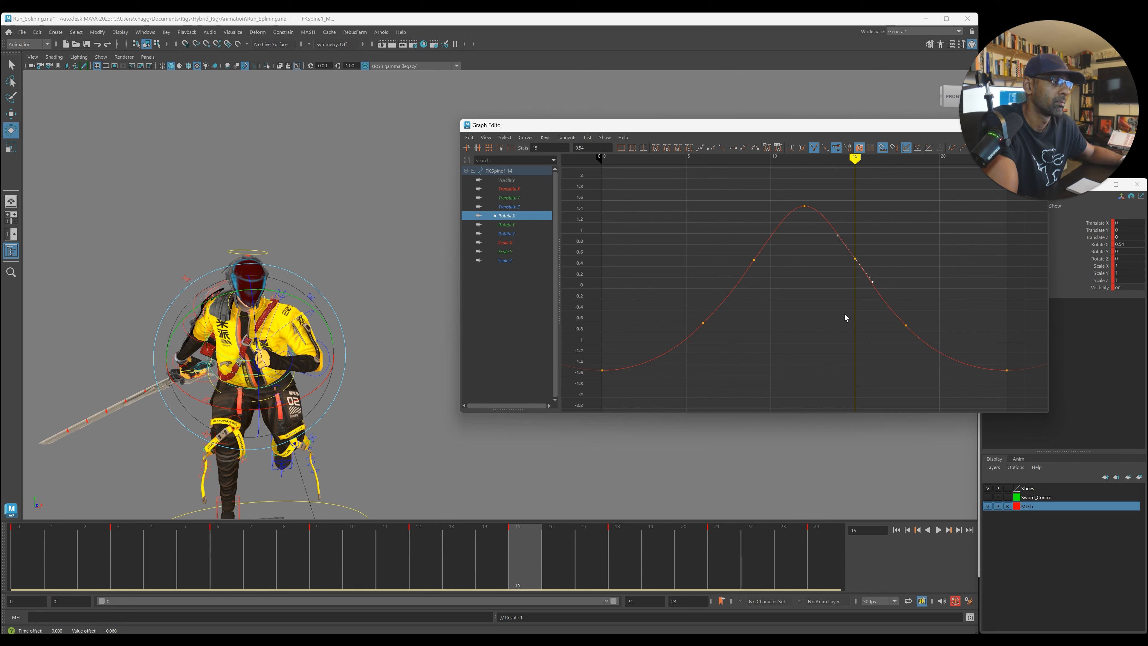
key(alt+v)
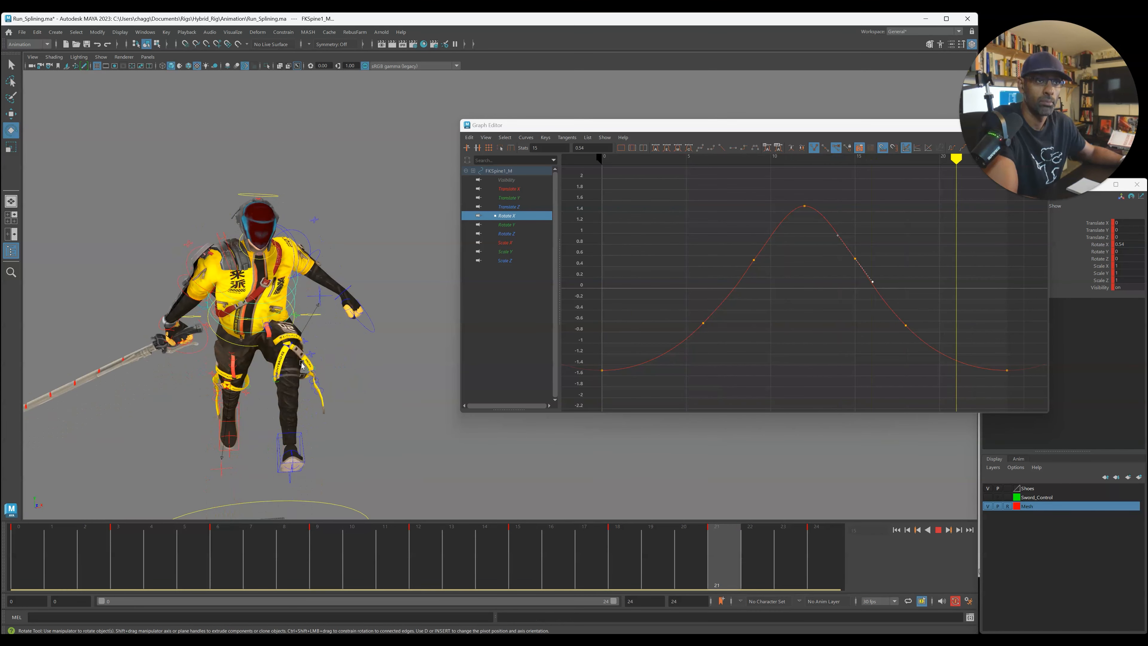
key(alt+v)
- Raise FKChest_M's Rotate X keys to about 16.7 at frames 3 and 21 and about 4.3 at frames 6 and 18
click(299, 328)
click(285, 319)
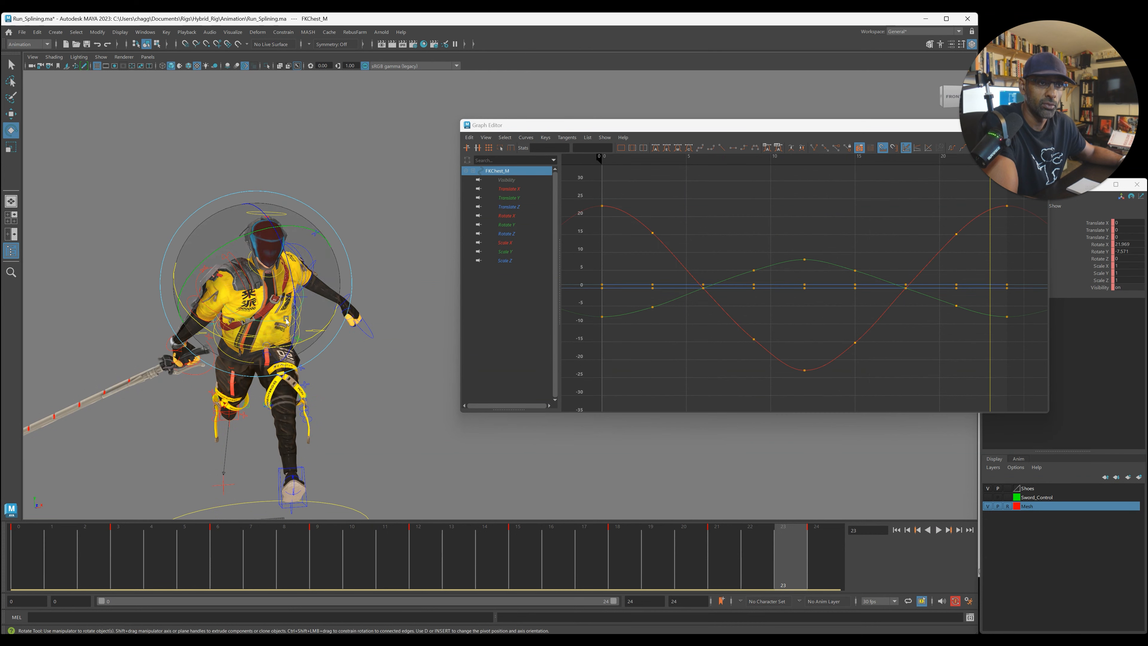
click(507, 216)
drag(638, 224, 972, 252)
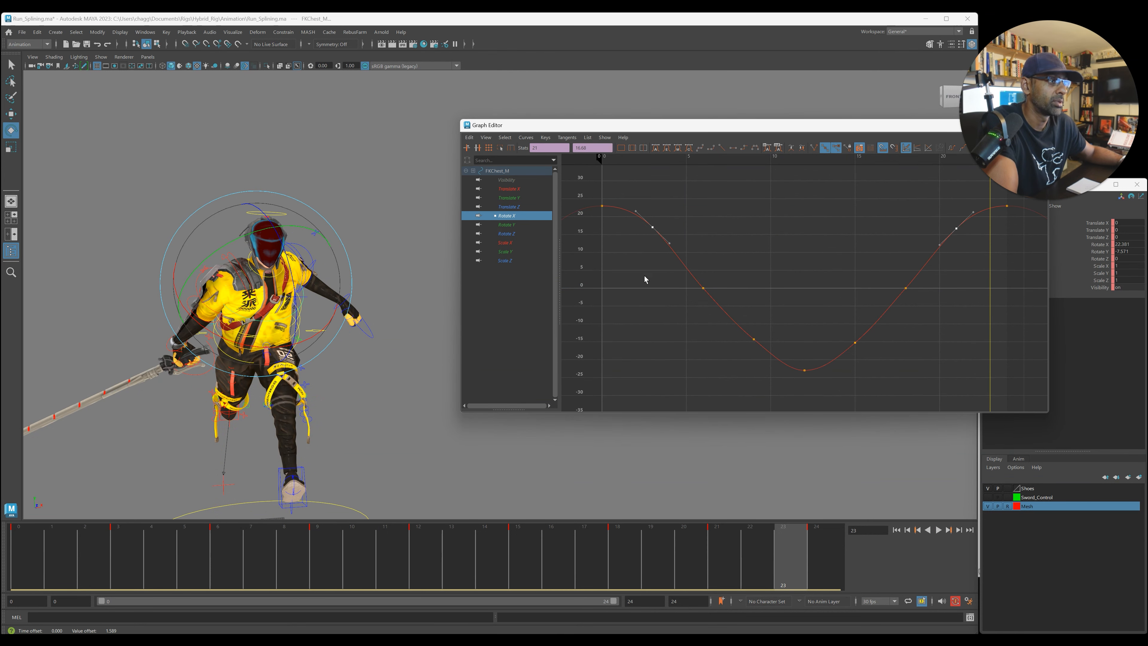
drag(645, 279, 968, 295)
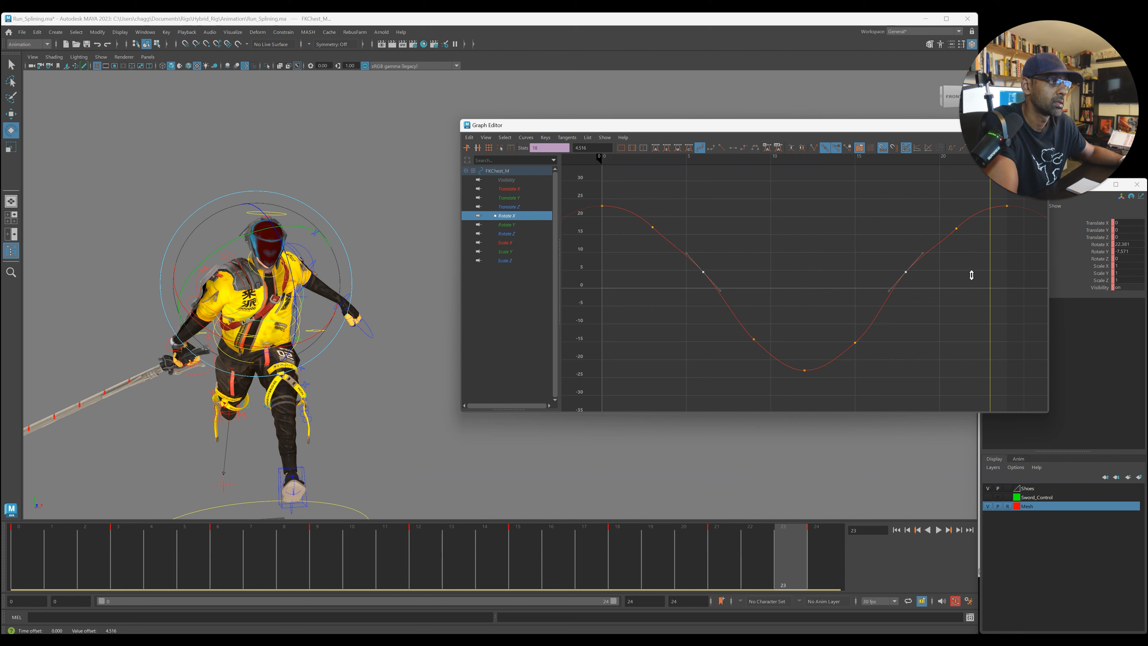
- Raise FKChest_M's Rotate X keys at frames 9 and 15 to about -12
drag(720, 317, 898, 354)
key(f)
middle_drag(898, 330, 897, 333)
key(a)
- Adjust FKChest_M's Rotate X keys at frames 3 and 21 to about 18.4
drag(663, 229, 943, 267)
middle_drag(940, 261, 938, 259)
drag(635, 219, 971, 265)
key(F2)
click(854, 230)
click(666, 222)
drag(704, 233, 905, 265)
key(F3)
click(751, 252)
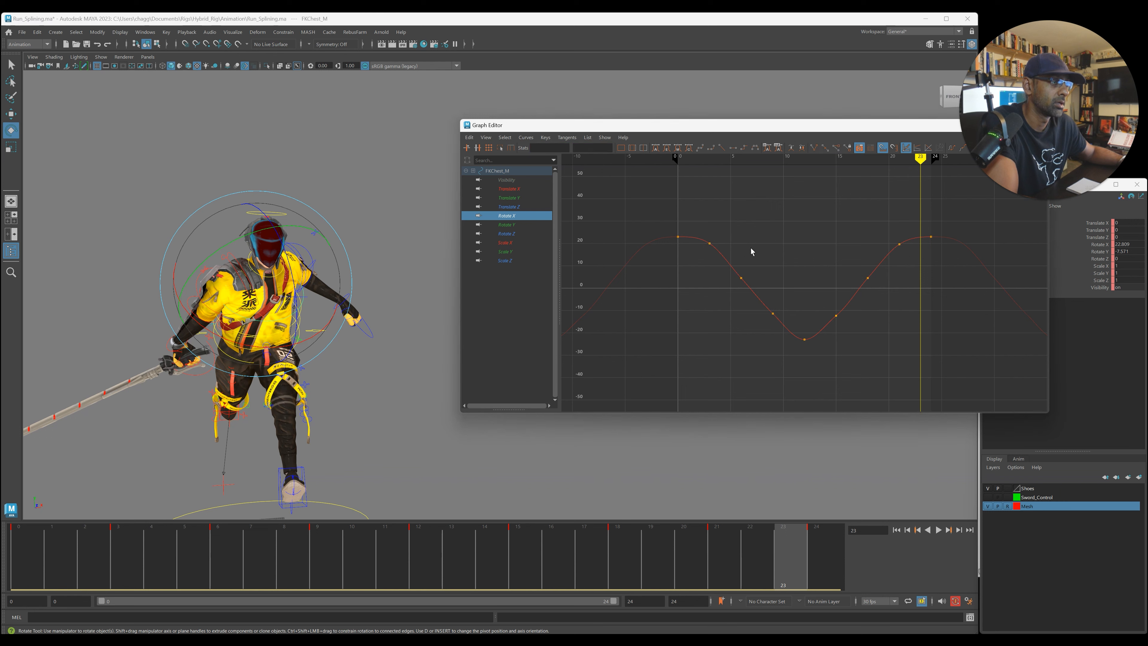
drag(748, 249, 906, 259)
middle_drag(910, 256, 908, 258)
key(a)
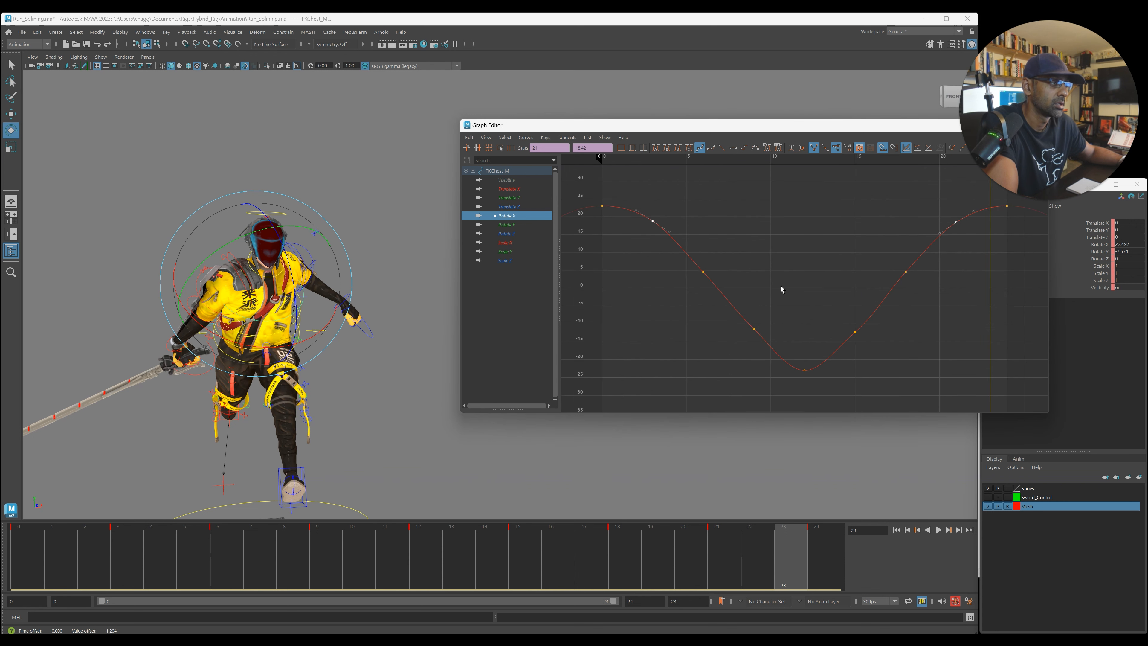
- Lower FKChest_M's Rotate X keys at frames 9 and 15 to about -16, raise frames 6 and 18 to about 6.3, and play back
drag(780, 339, 877, 351)
drag(646, 259, 971, 303)
middle_drag(970, 298, 970, 292)
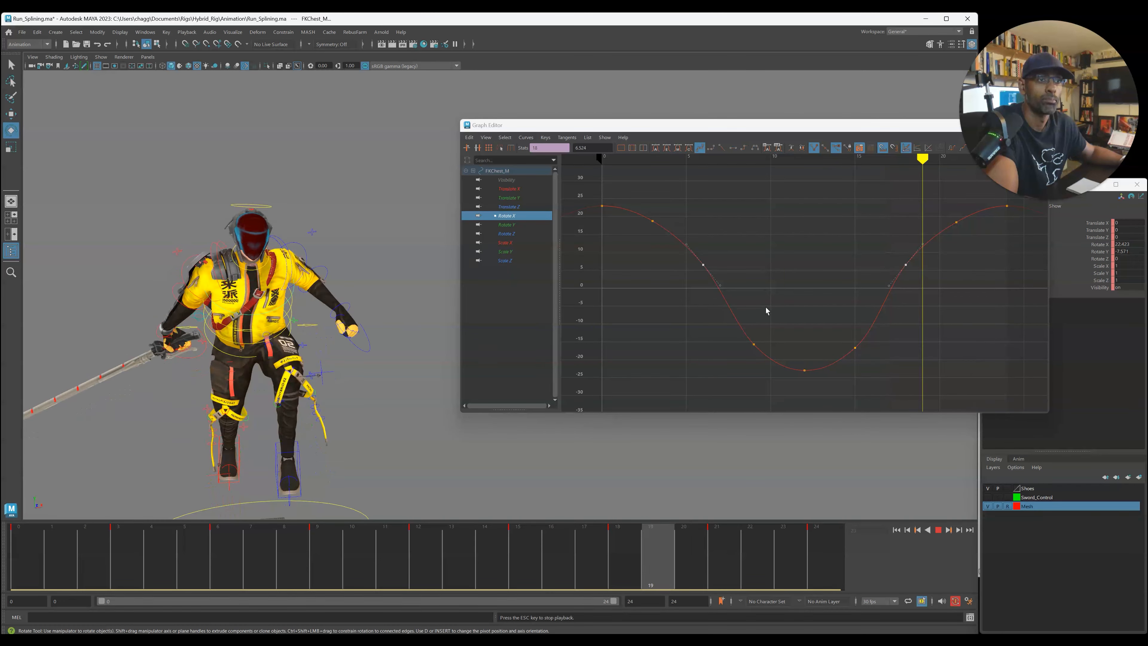
- Reshape FKChest_M's Rotate Y curve with frames 9 and 15 at about 4.7, frames 6 and 18 at about -1.5, and frame 3 at about -6.2
click(520, 225)
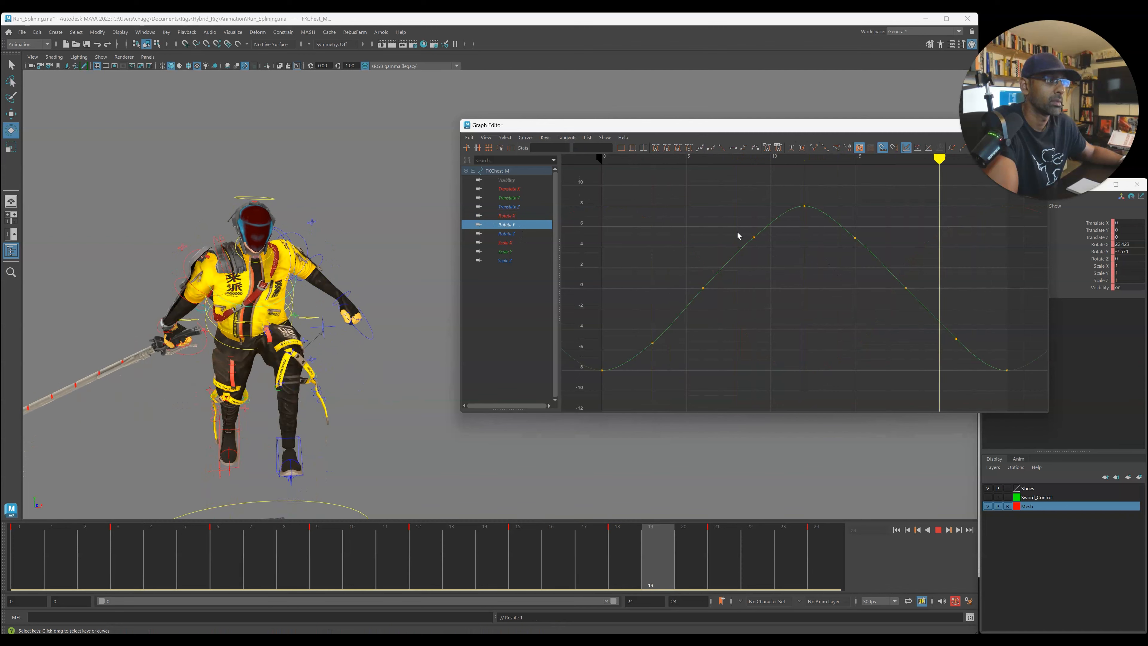
key(Escape)
drag(741, 235, 879, 257)
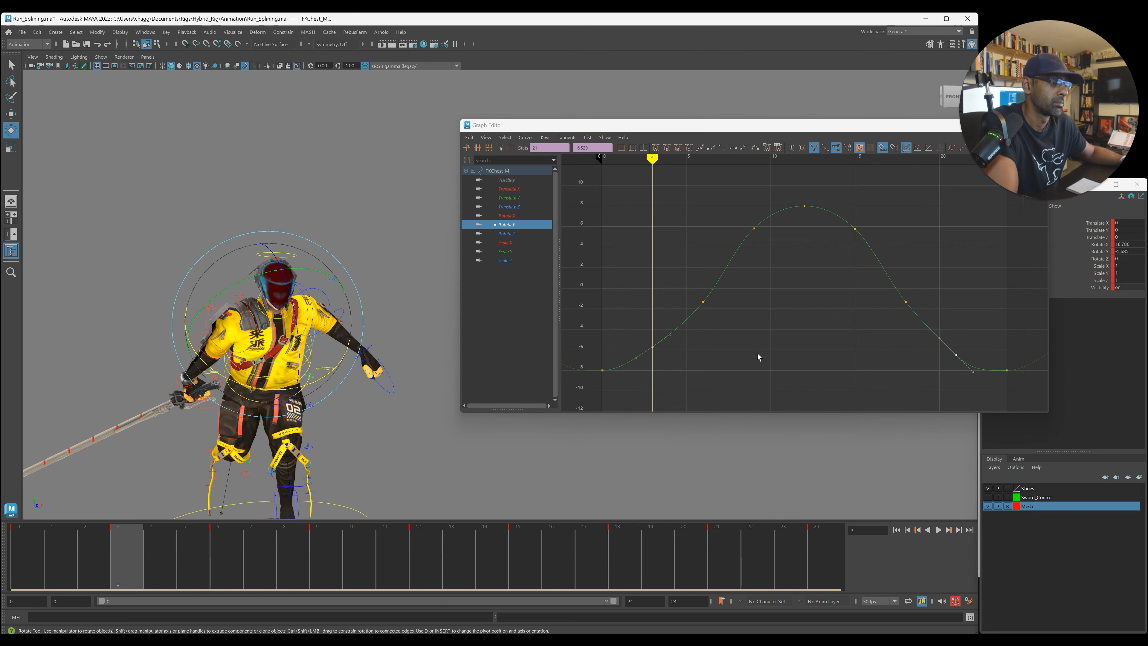
shift+middle_drag(730, 346, 732, 348)
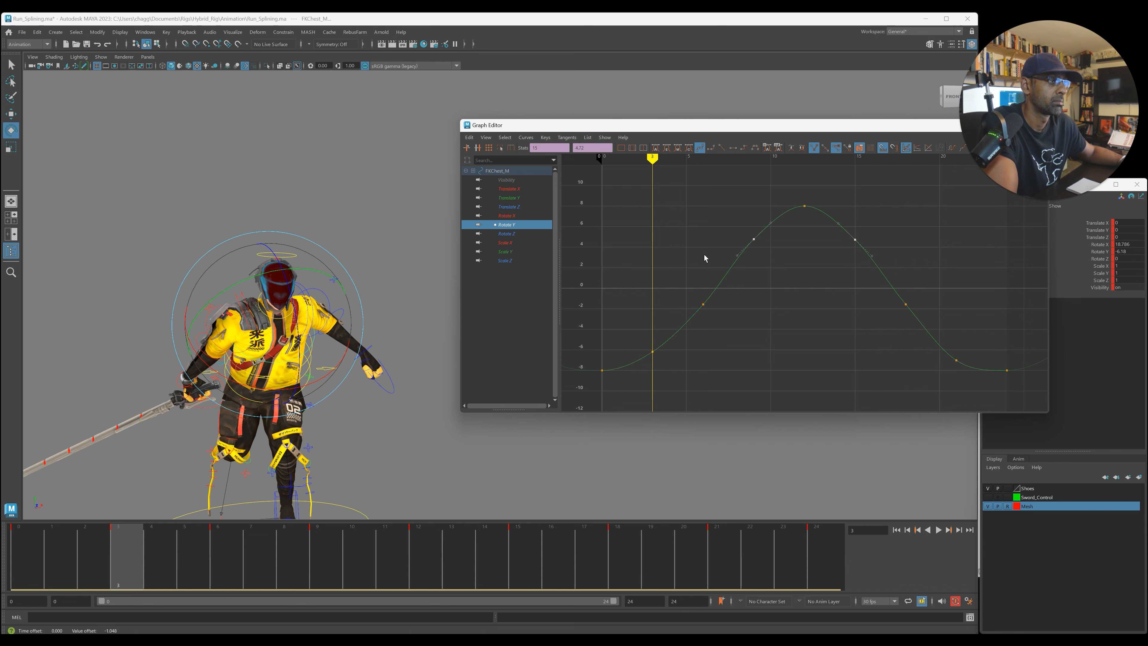
key(alt+v)
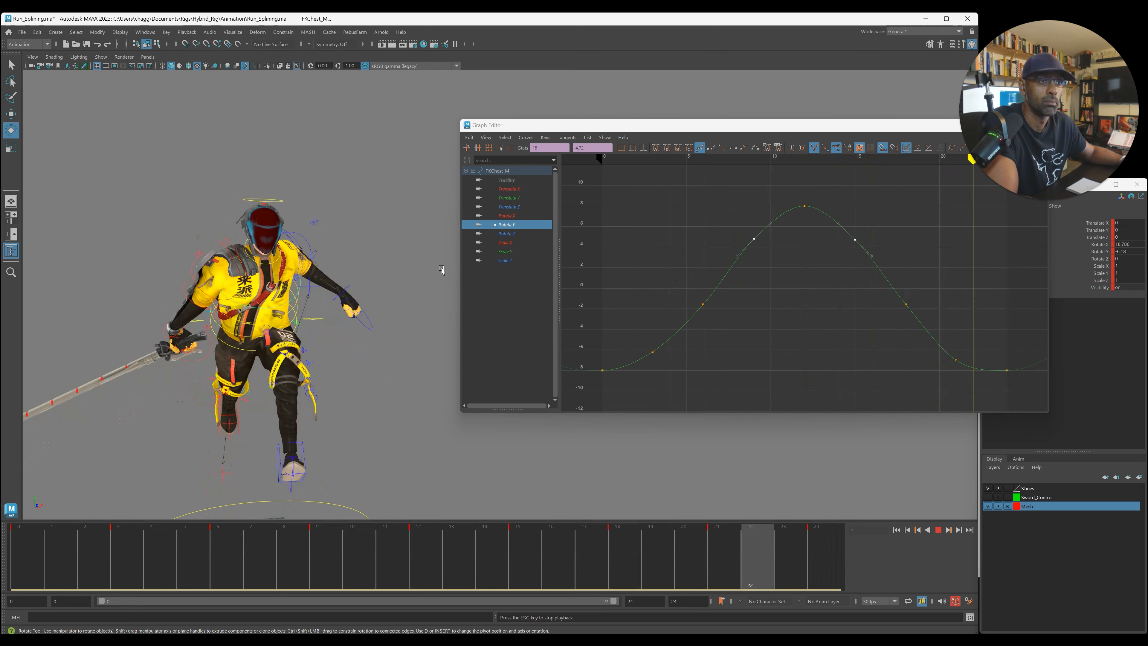
- Show FKChest_M's Rotate Z curve and review the run cycle in playback from side and three-quarter views
click(516, 235)
alt+drag(226, 370, 308, 394)
alt+middle_drag(307, 394, 235, 339)
alt+right_drag(235, 339, 211, 334)
alt+drag(211, 334, 256, 333)
alt+middle_drag(233, 331, 181, 330)
key(alt+v)
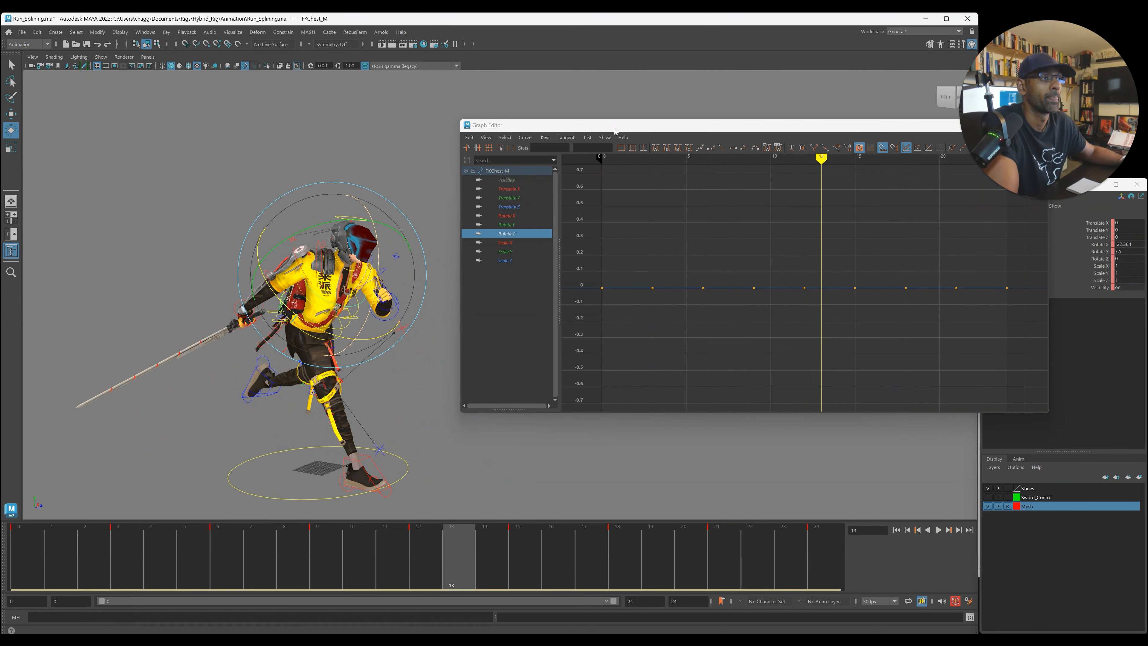
drag(556, 135, 555, 97)
alt+middle_drag(286, 354, 241, 345)
alt+drag(241, 345, 169, 384)
key(alt+v)
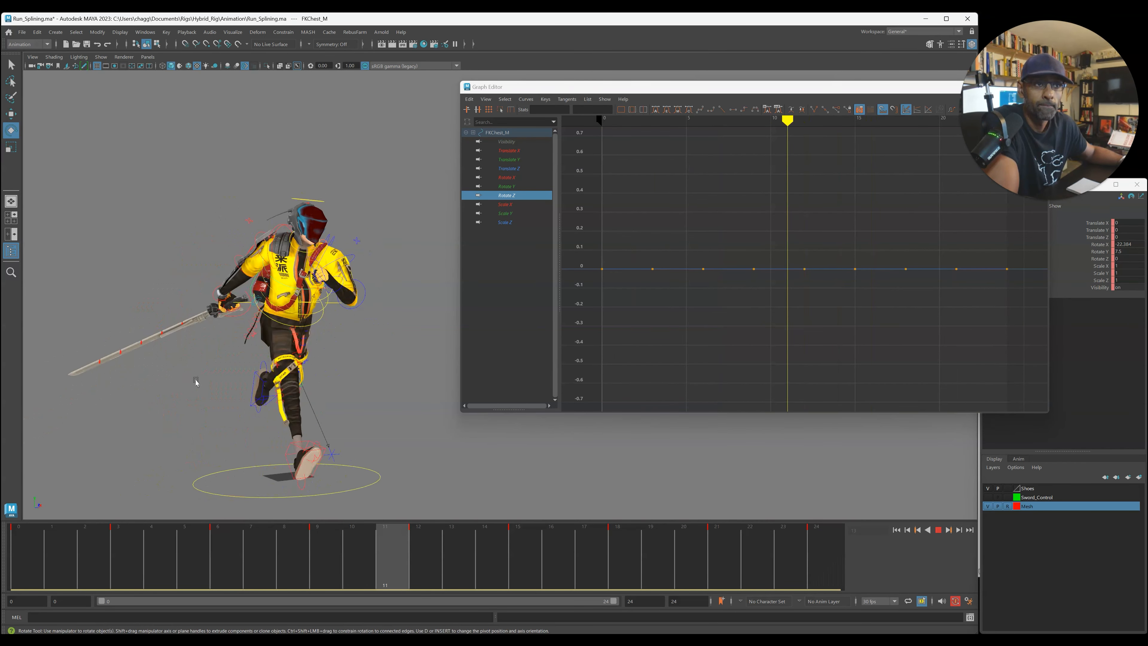
key(alt+v)
- Raise FKSpine2_M's Rotate X keys at frames 6 and 18 to about 5.1
click(270, 314)
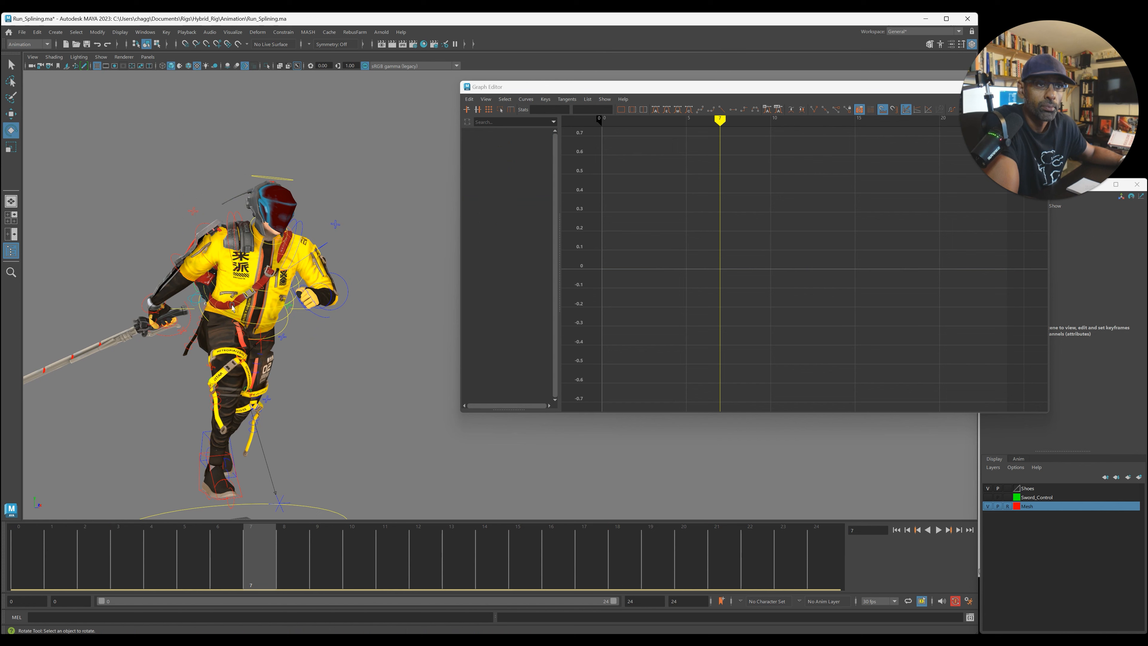
click(244, 304)
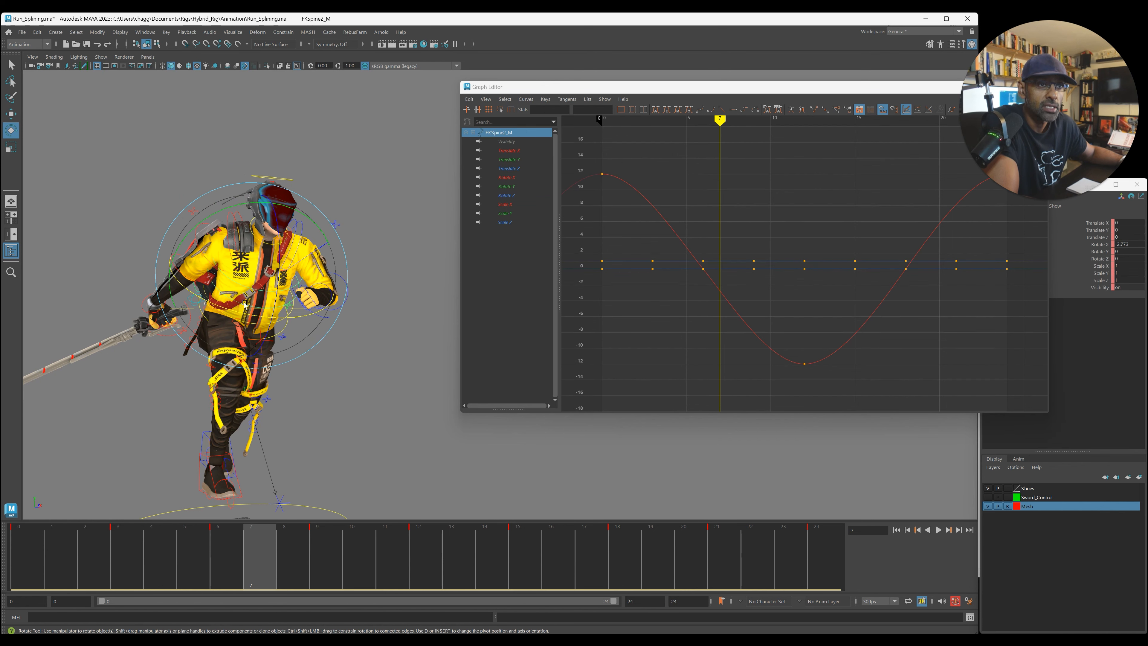
click(541, 178)
shift+middle_drag(964, 306, 968, 262)
- Key FKSpine2_M's Rotate X at about -7 on frame 9, 6.7 on frame 18 and -4.5 on frame 15
mouse_move(266, 537)
mouse_down()
mouse_move(294, 545)
mouse_move(227, 558)
mouse_move(323, 568)
mouse_up()
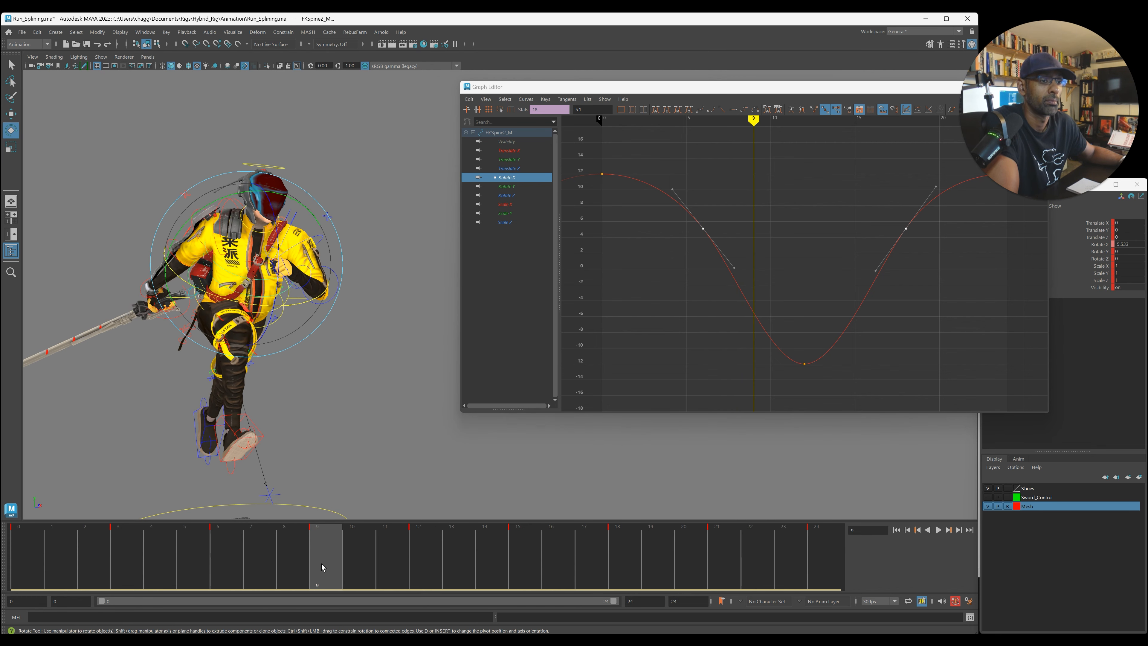
click(311, 299)
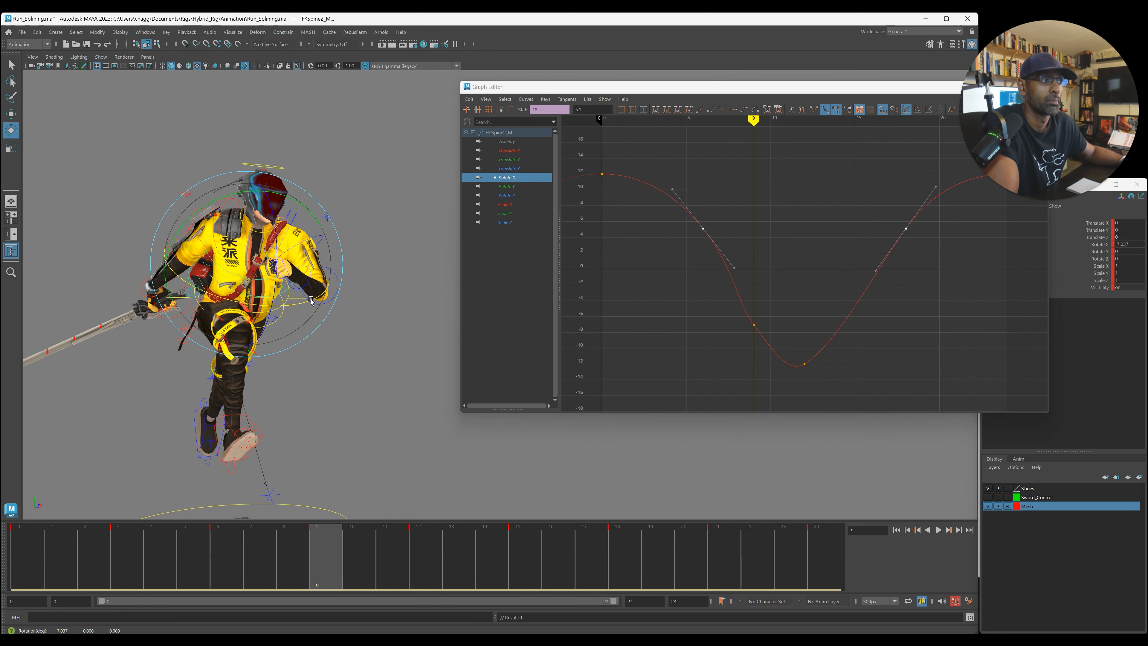
click(630, 560)
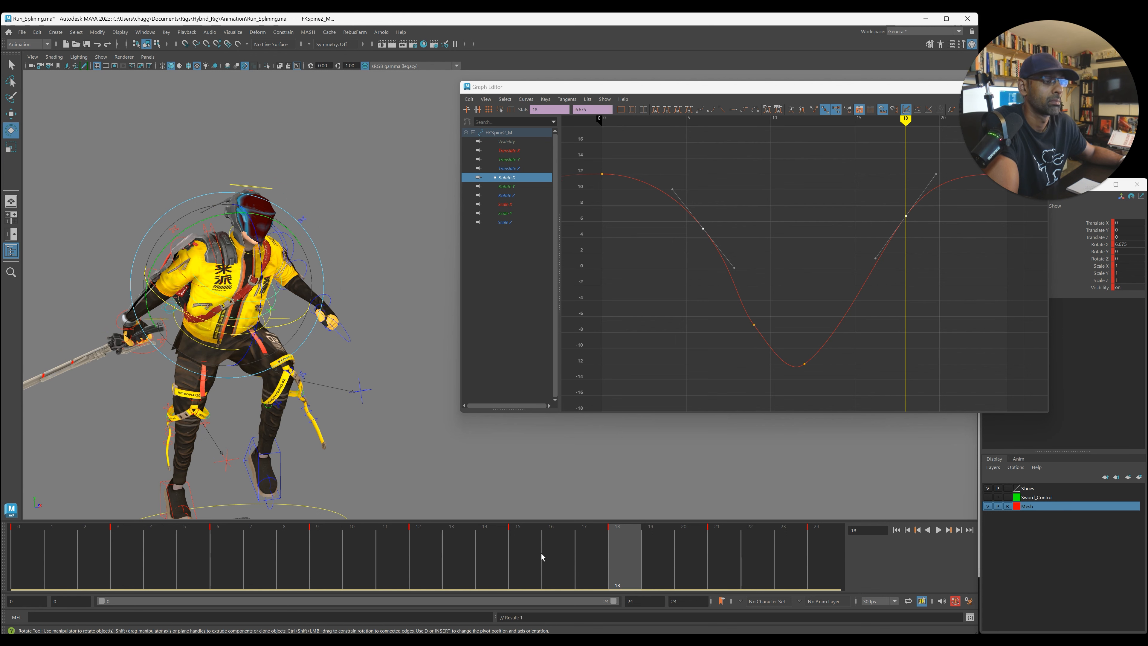
click(527, 557)
drag(288, 365, 290, 368)
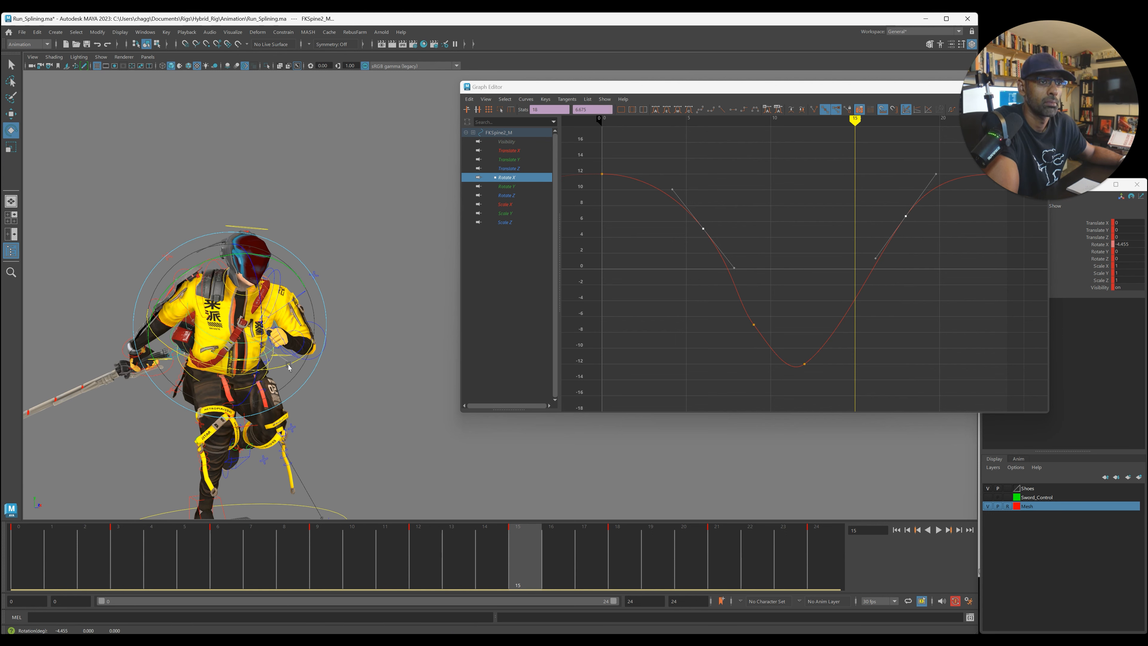
- Level FKSpine2_M's Rotate X keys at frames 9 and 15 at about -6.2, raise frame 18 to about 7.1, and adjust its tangent
click(753, 324)
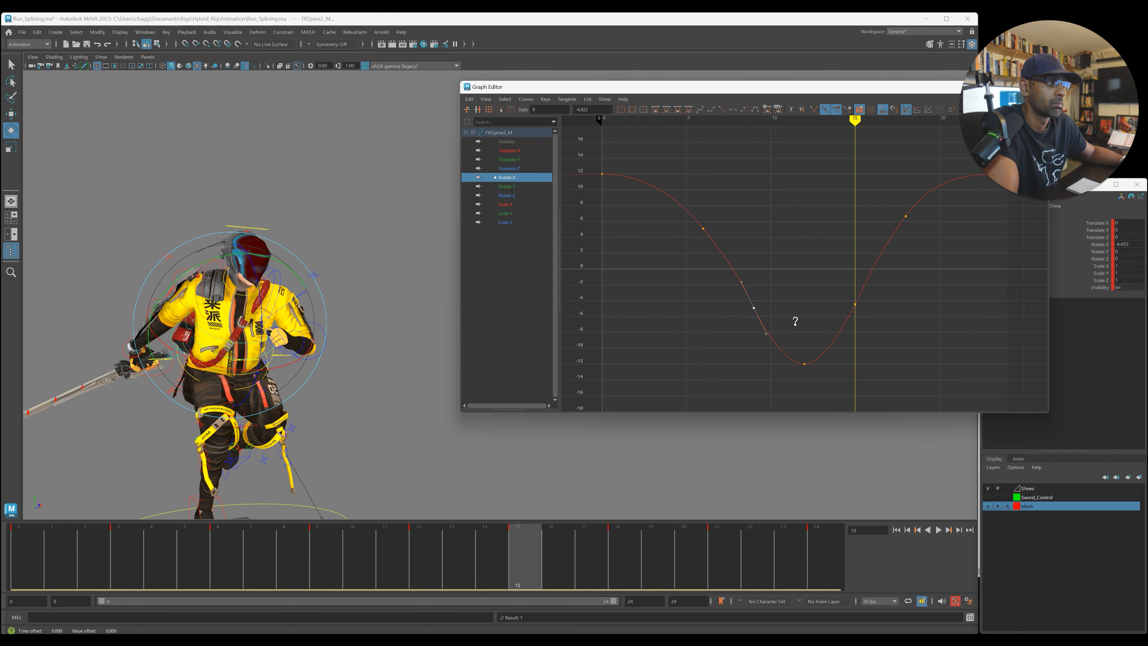
click(792, 286)
drag(702, 281, 939, 320)
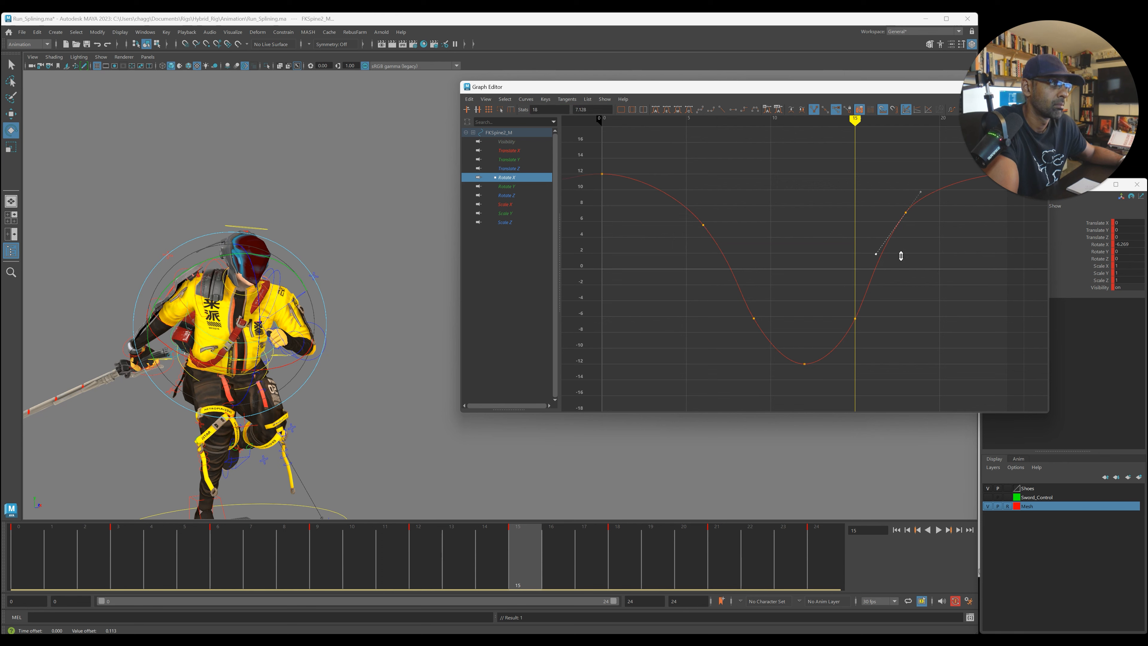
click(837, 242)
scroll(829, 242, down, 4)
alt+middle_drag(748, 247, 719, 265)
scroll(719, 264, up, 5)
scroll(719, 265, down, 3)
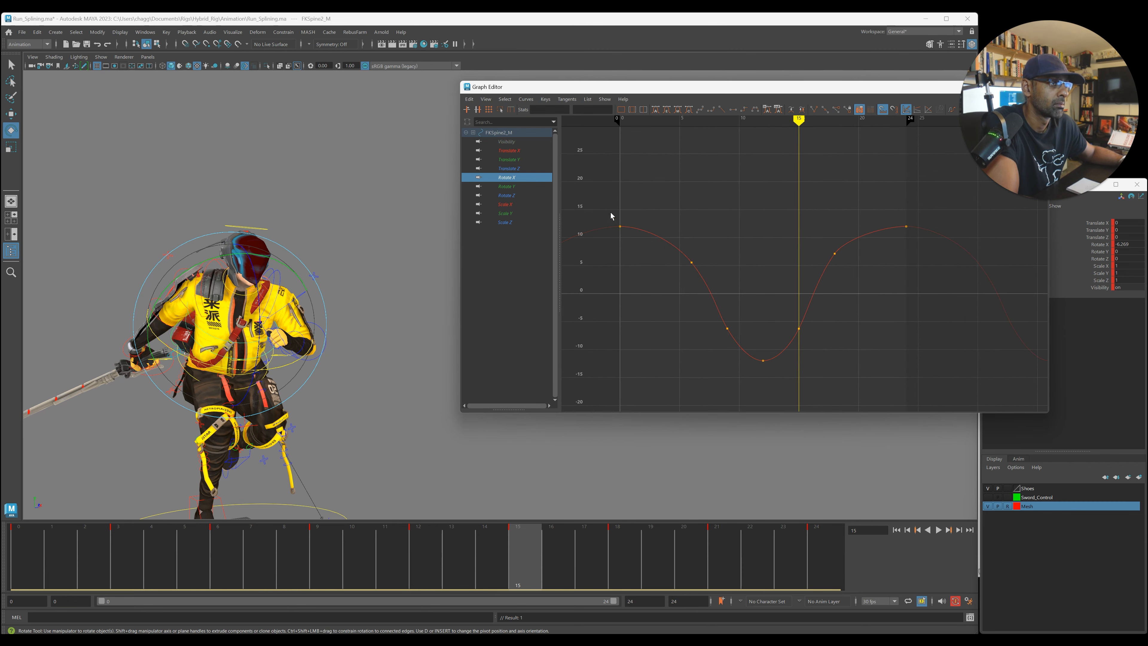
- Raise FKSpine2_M's Rotate X key at frame 9 to about -5.8 and play back the run from the character's side
click(742, 242)
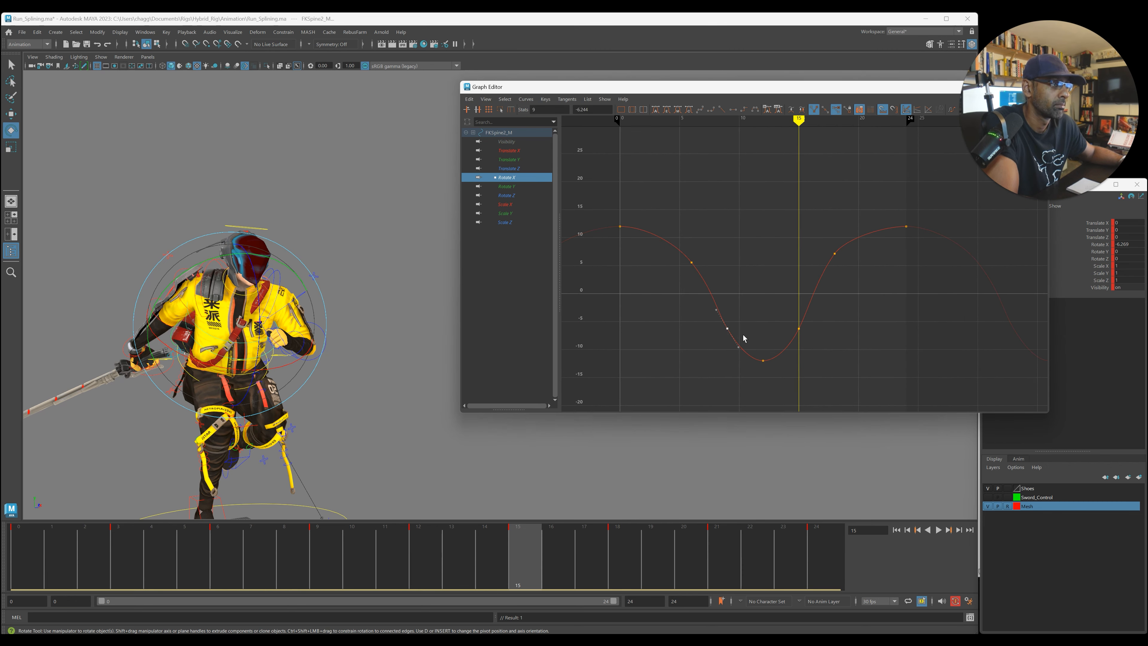
key(alt+v)
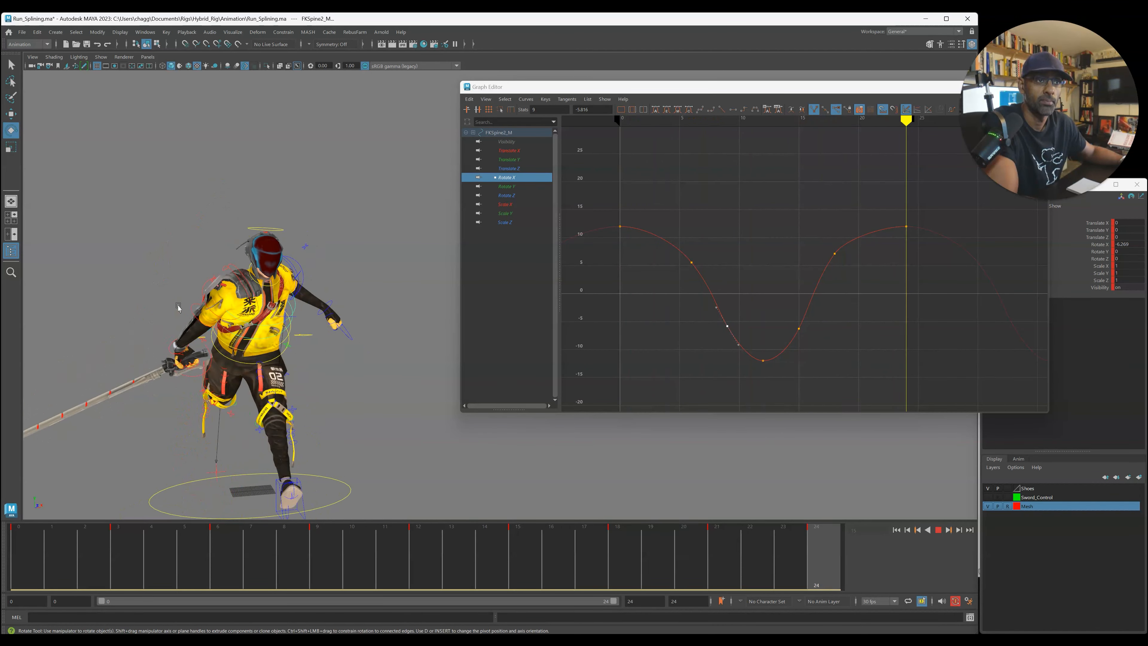
mouse_move(187, 307)
alt+mouse_down()
mouse_move(206, 311)
mouse_move(202, 322)
mouse_move(209, 307)
alt+mouse_up()
key(alt+v)
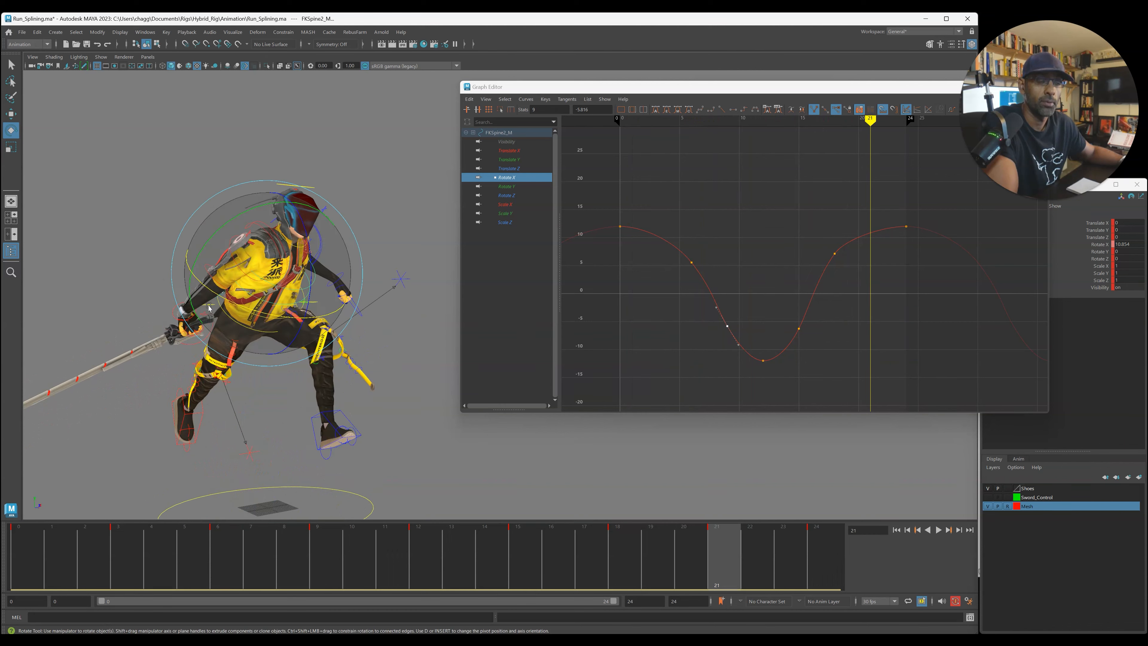
alt+middle_drag(218, 304, 244, 292)
alt+drag(245, 293, 286, 302)
drag(615, 81, 651, 96)
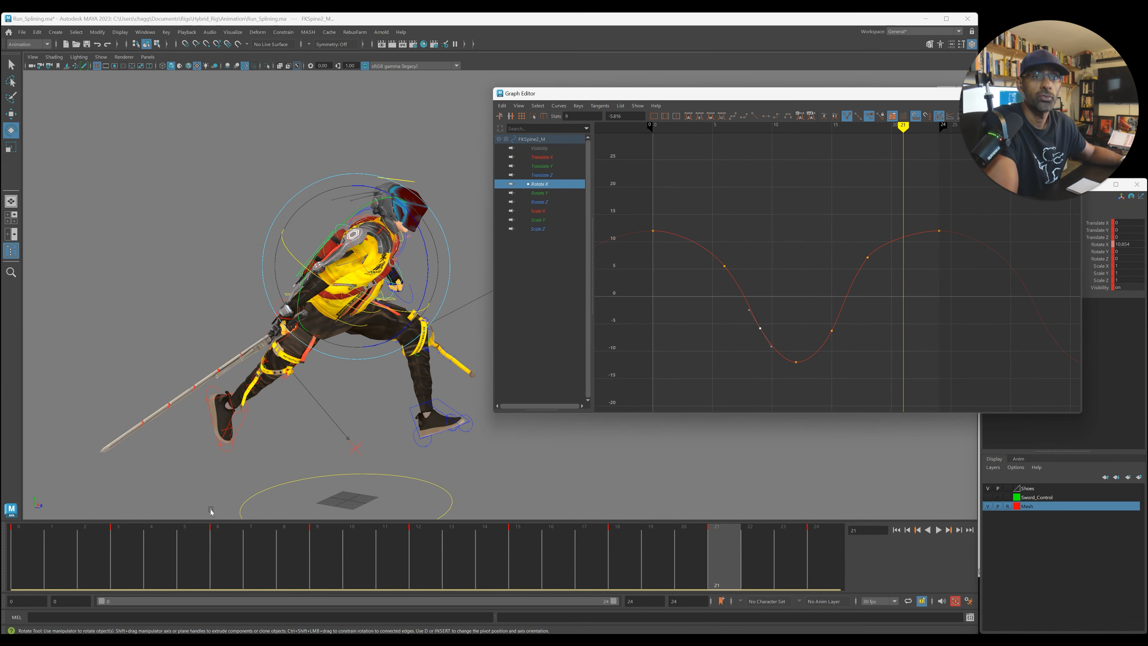
key(alt+v)
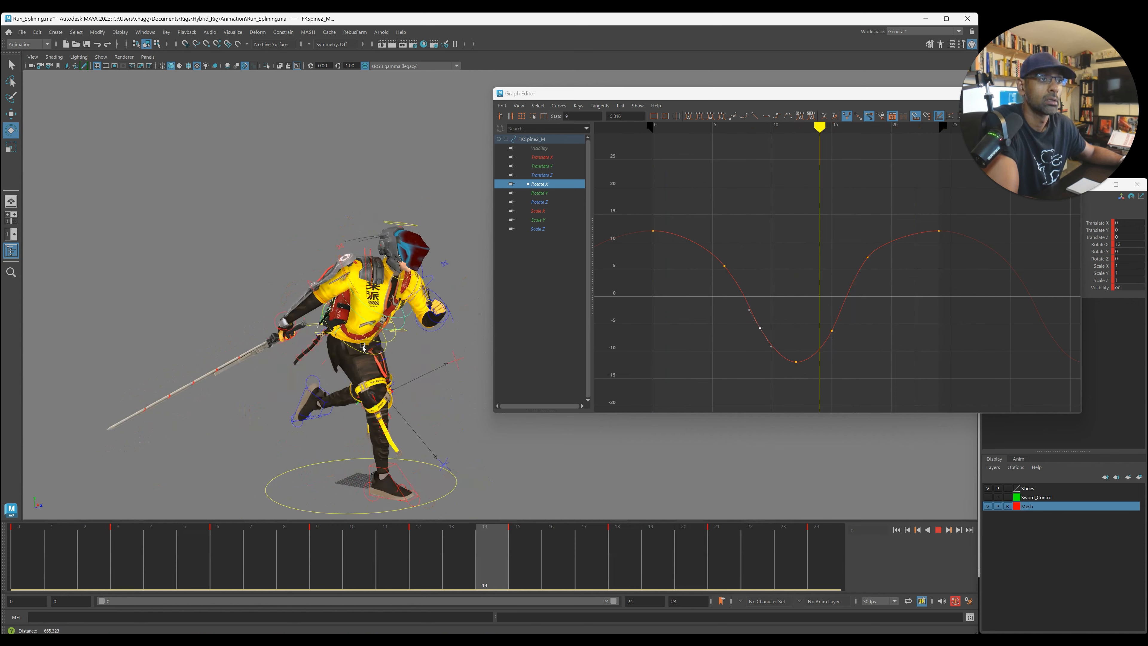
- Rotate FKScapula_R at frame 0 to about X -9.6, Y 0.6, Z 15.9 and copy the pose to frame 24
key(alt+v)
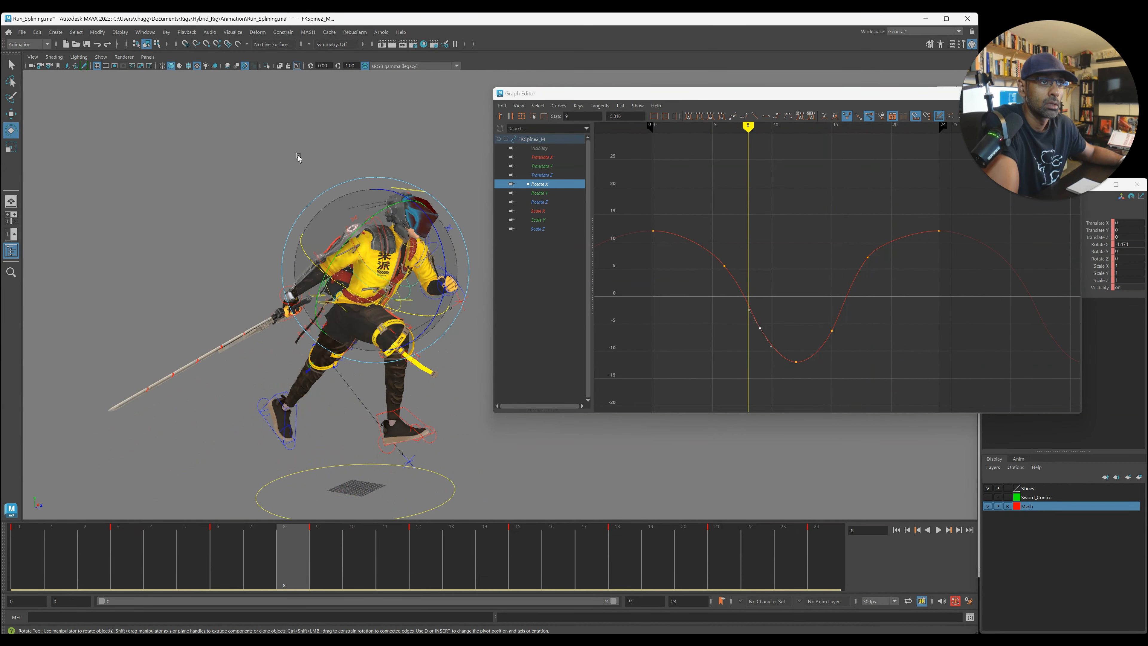
click(298, 157)
click(376, 228)
key(alt+v)
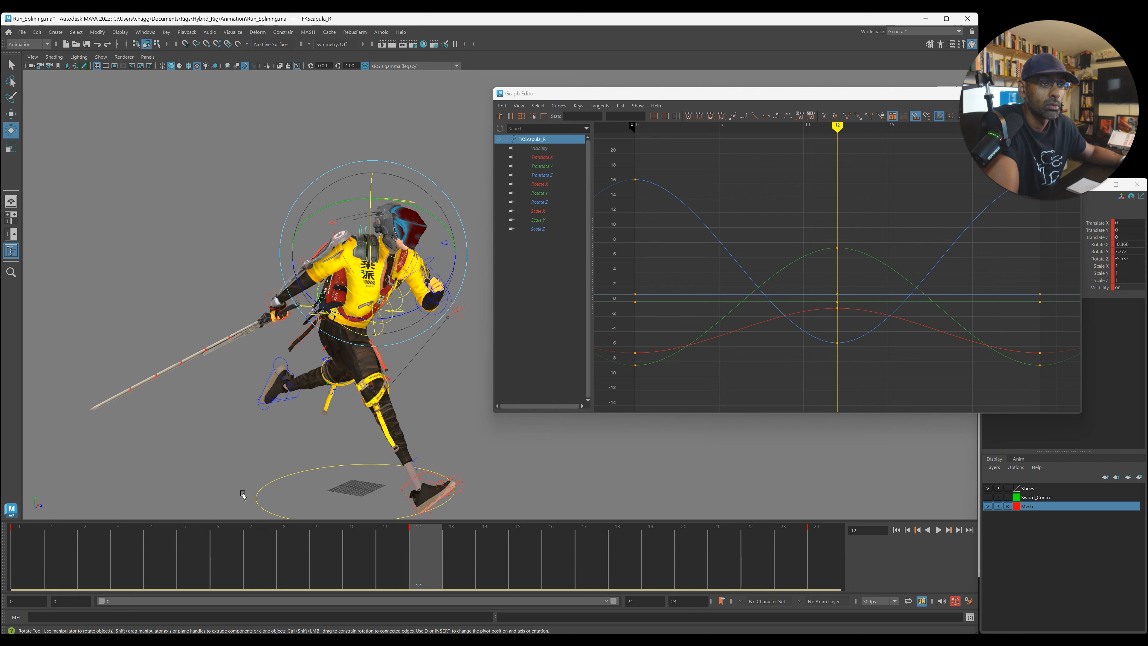
key(alt+v)
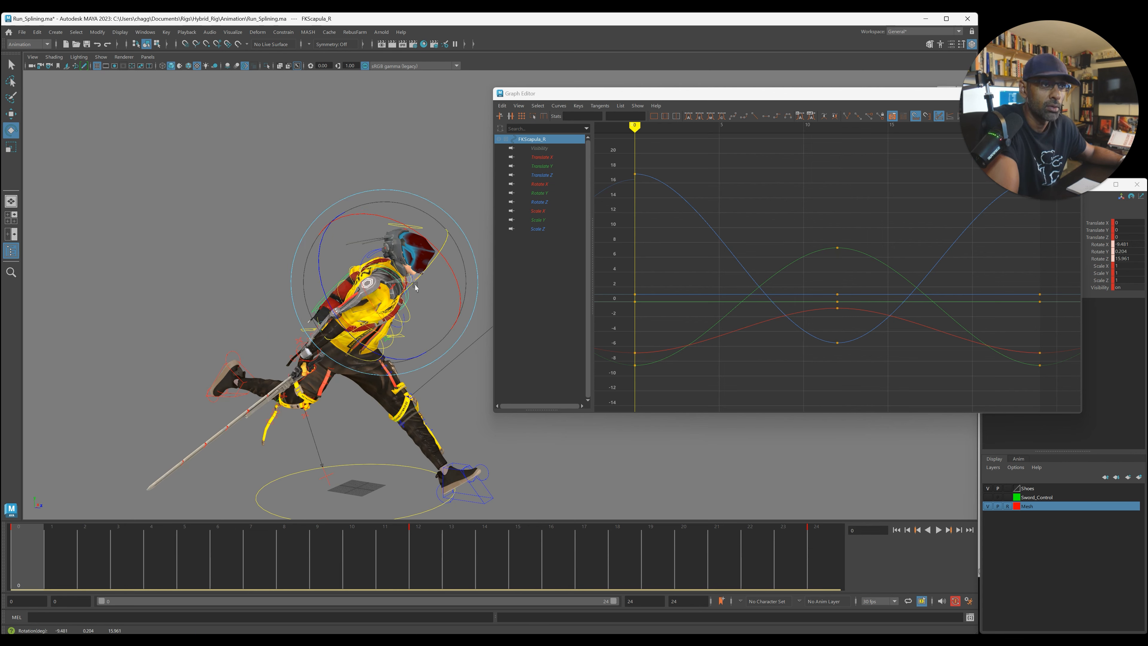
- Rotate FKScapula_R at frame 12 to about X 2.9, Y 1.4, Z -5.8 and play back the run
click(433, 547)
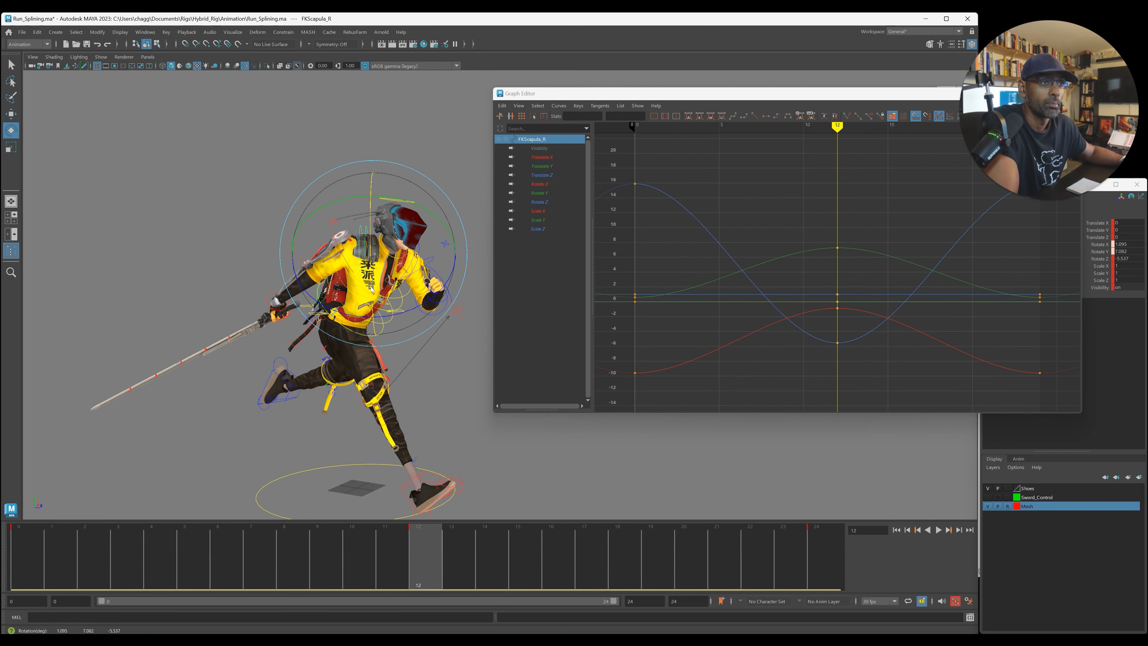
key(alt+v)
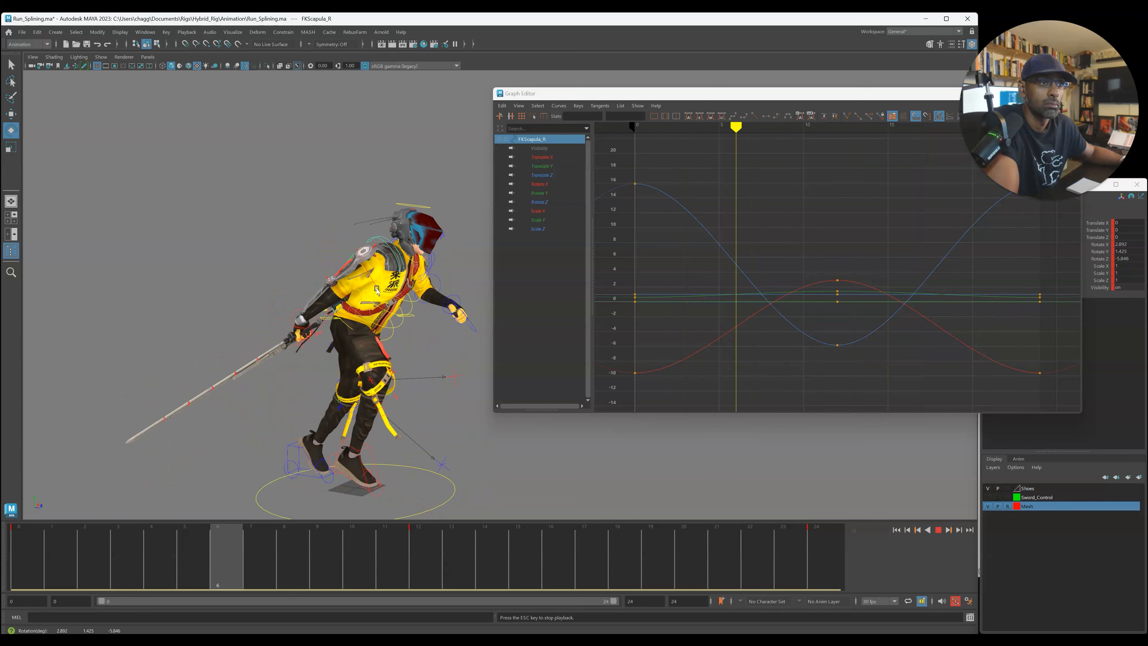
alt+drag(387, 265, 238, 334)
alt+right_drag(238, 333, 308, 334)
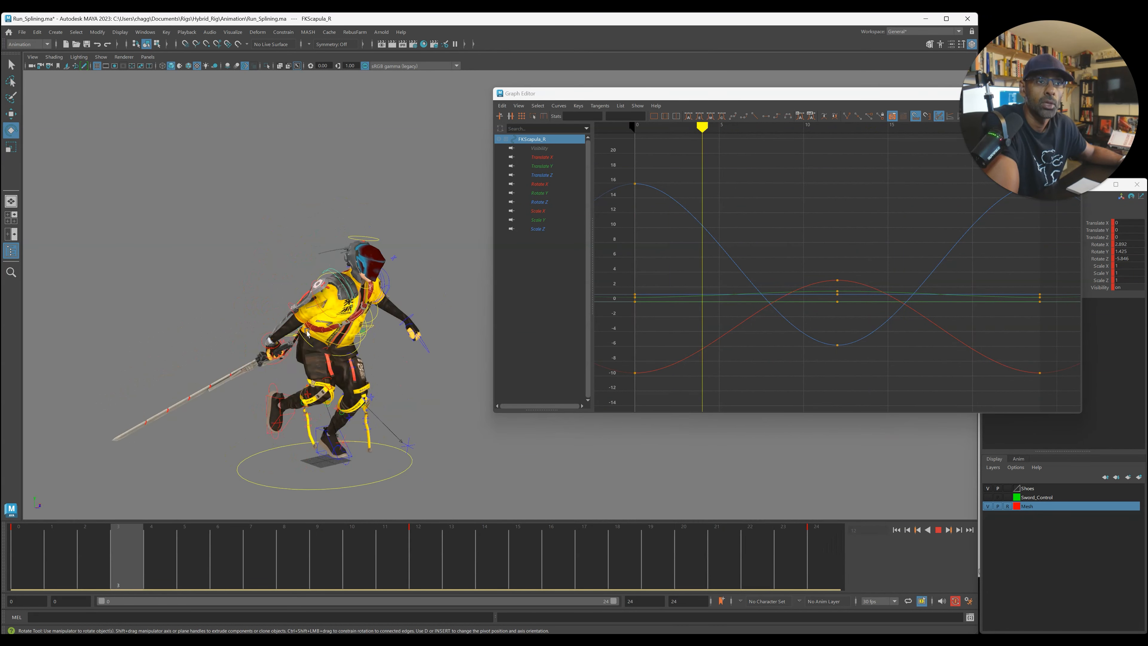
key(Escape)
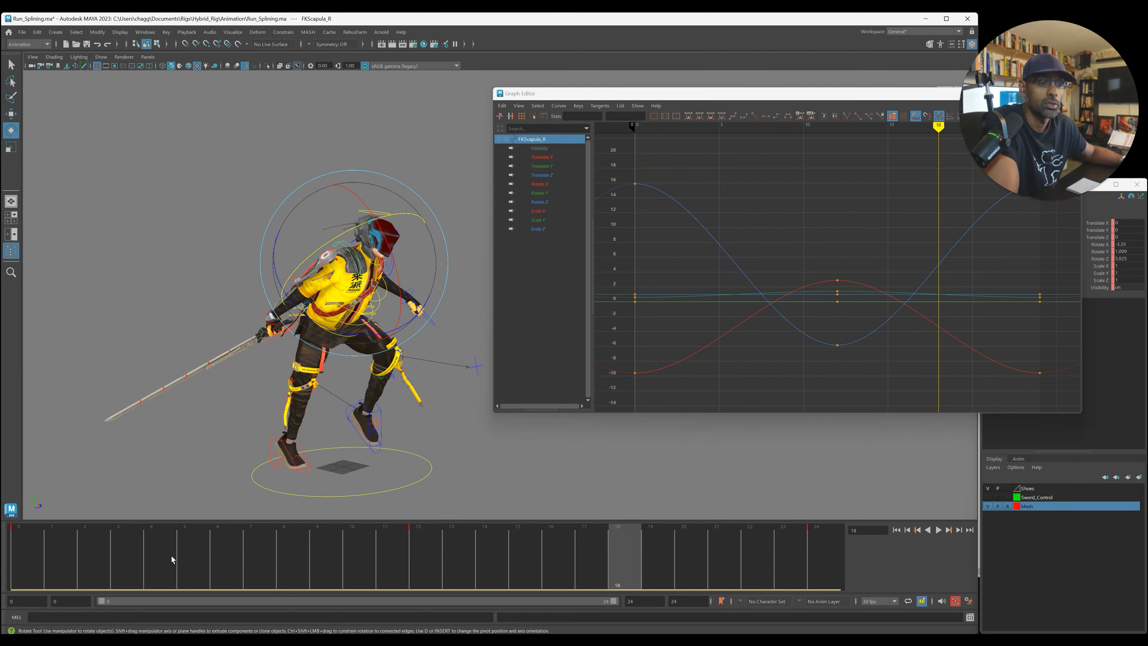
- Rotate FKShoulder_R at frame 12 to about X 7.7, Y -15, Z -40.6 and play back the run
click(28, 554)
click(180, 241)
click(341, 300)
drag(189, 561, 429, 566)
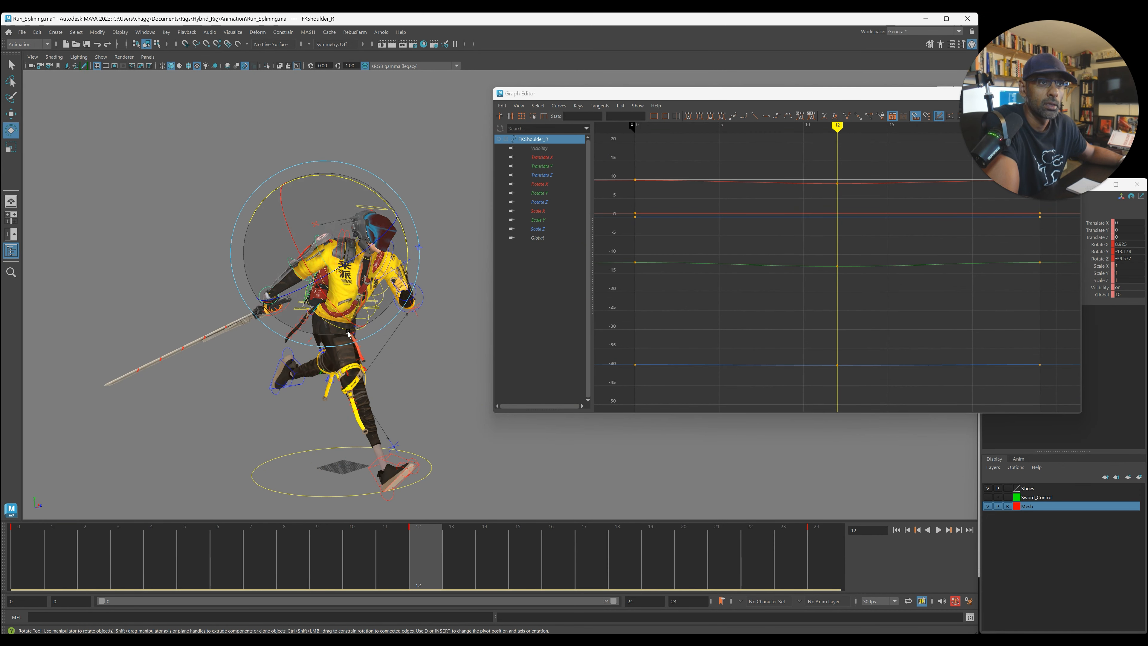
key(alt+v)
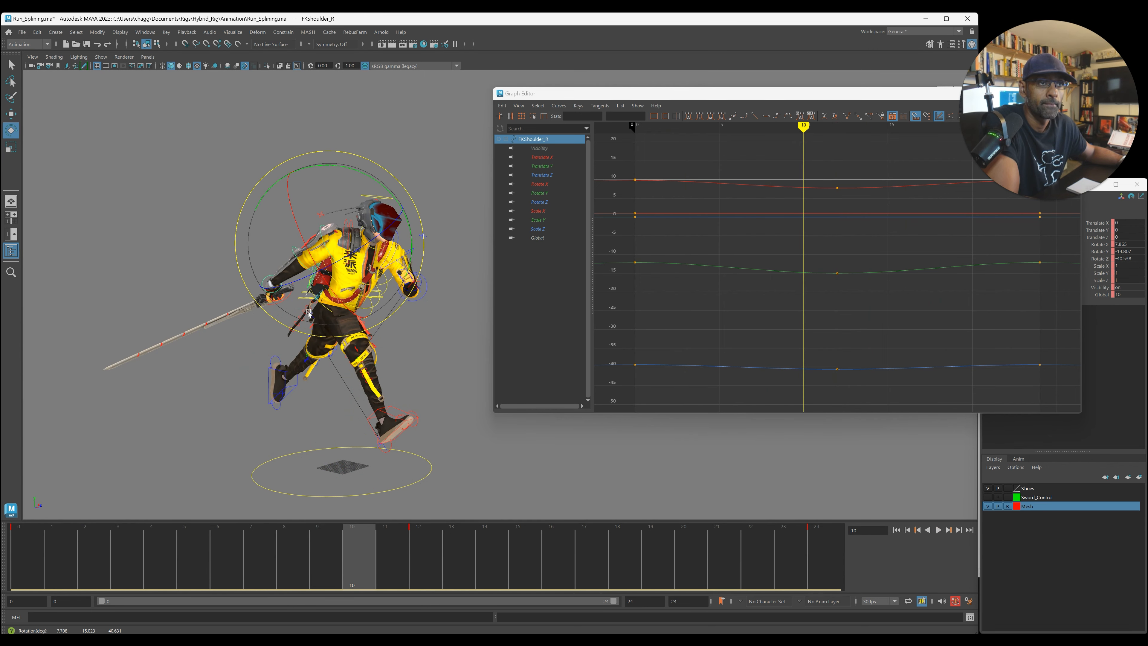
- Key FKElbow_R's Rotate Z at about -15.6 on frame 12 and play back the run
click(302, 258)
click(297, 259)
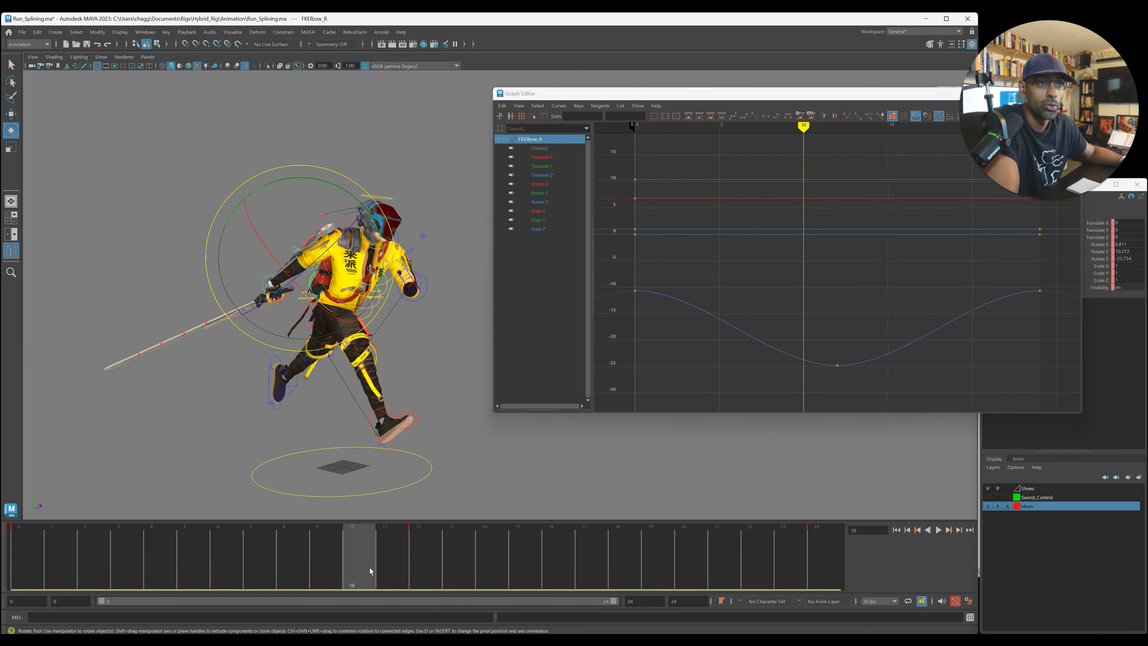
drag(357, 570, 425, 572)
alt+drag(326, 322, 349, 329)
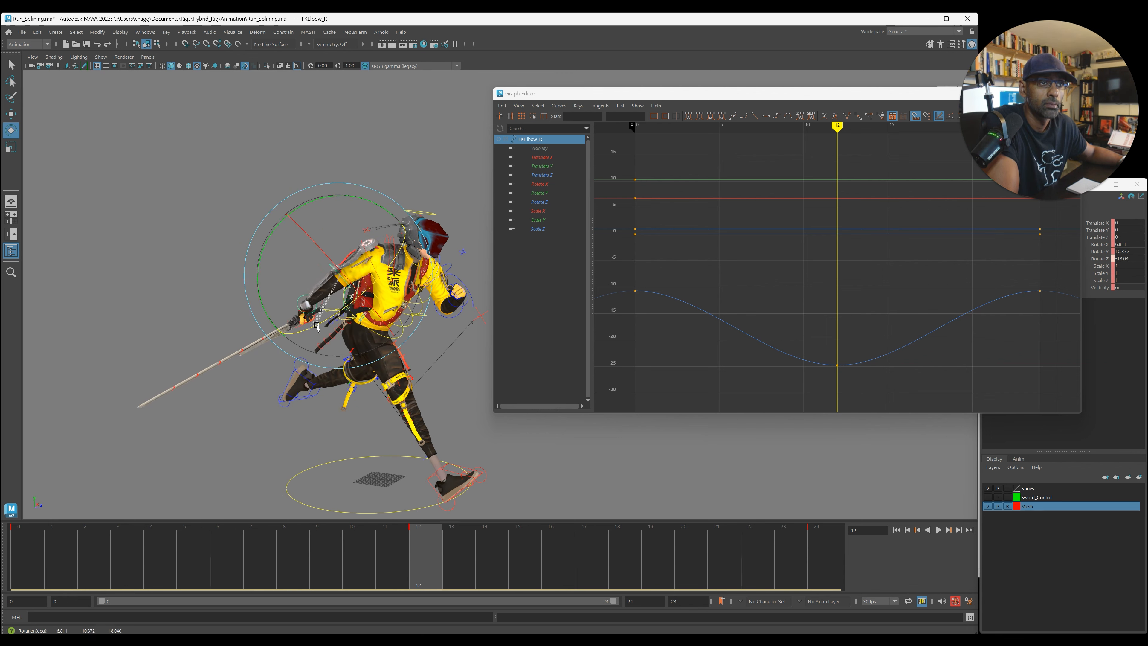
key(s)
key(alt+v)
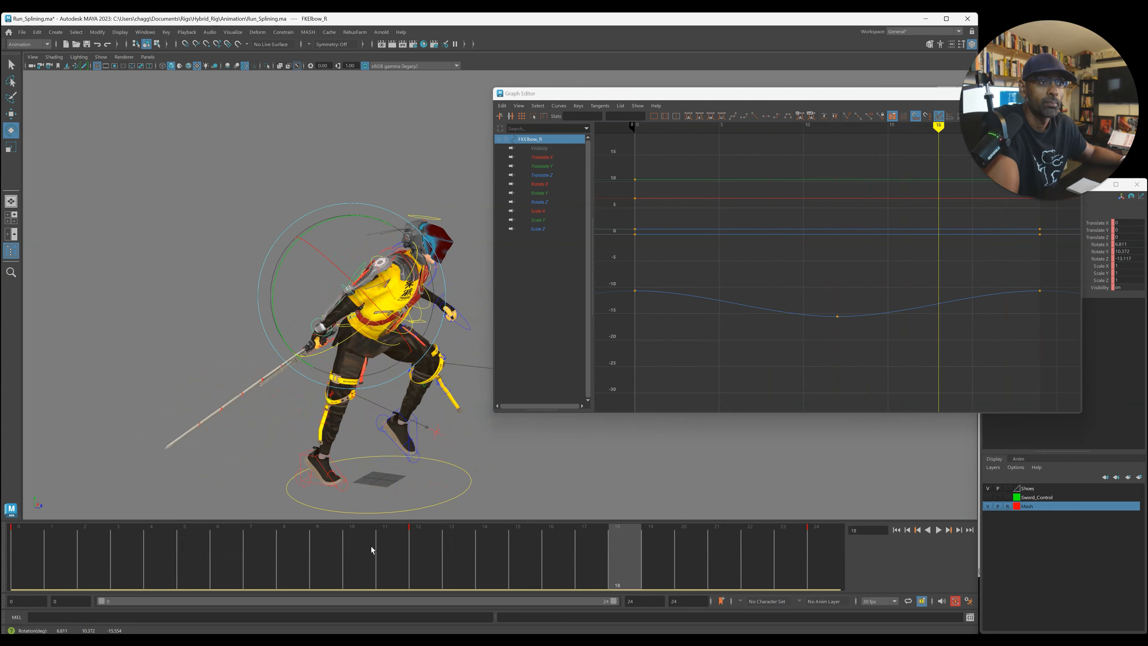
- Key FKElbow_R's Rotate Z at about -4.5 on frame 0 and copy that pose to frame 24
alt+drag(256, 451, 302, 457)
alt+middle_drag(447, 420, 354, 407)
drag(365, 377, 367, 378)
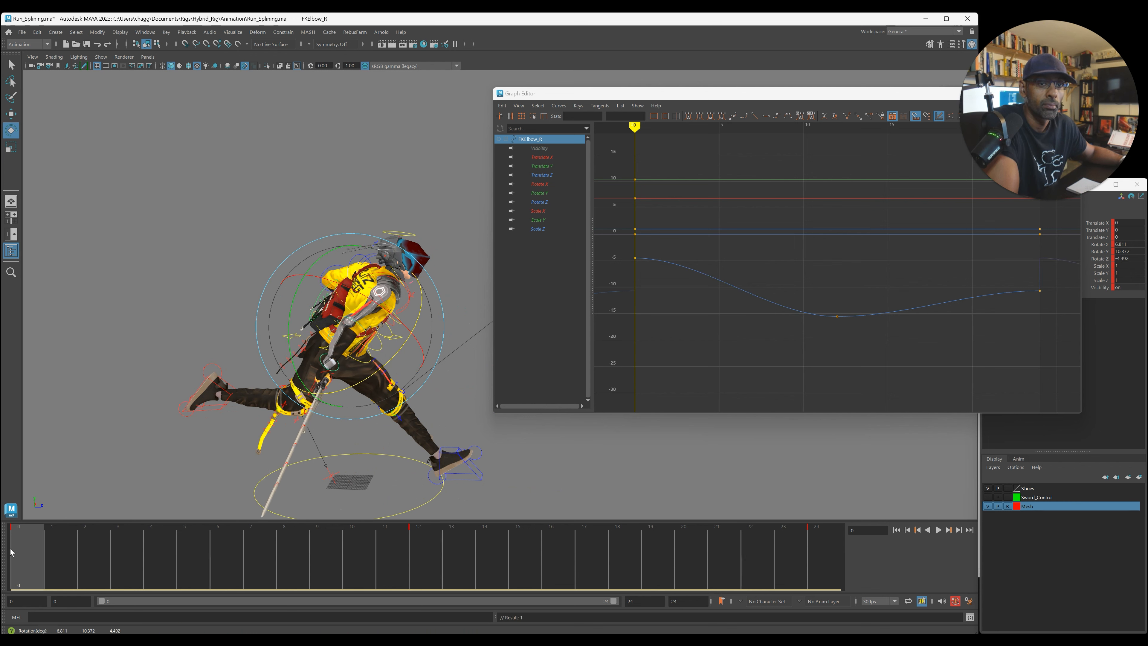
key(alt+v)
- Set FKElbow_R's Rotate Z at frame 12 to about -21.6 and play back the run
drag(245, 550, 418, 558)
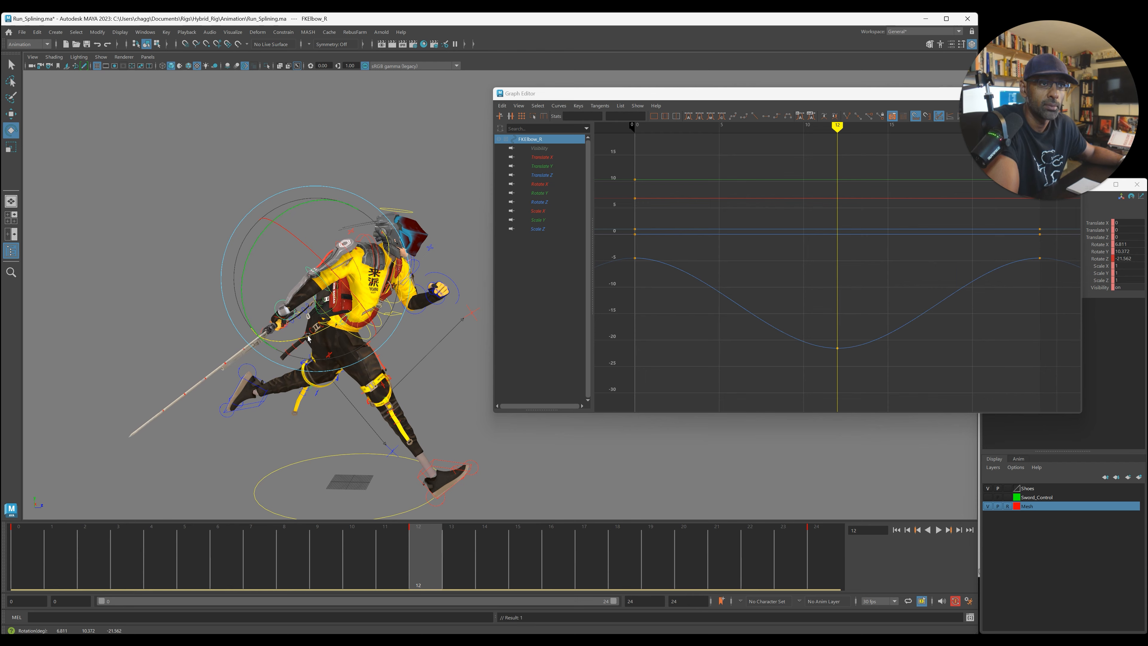
key(alt+v)
key(alt+v)
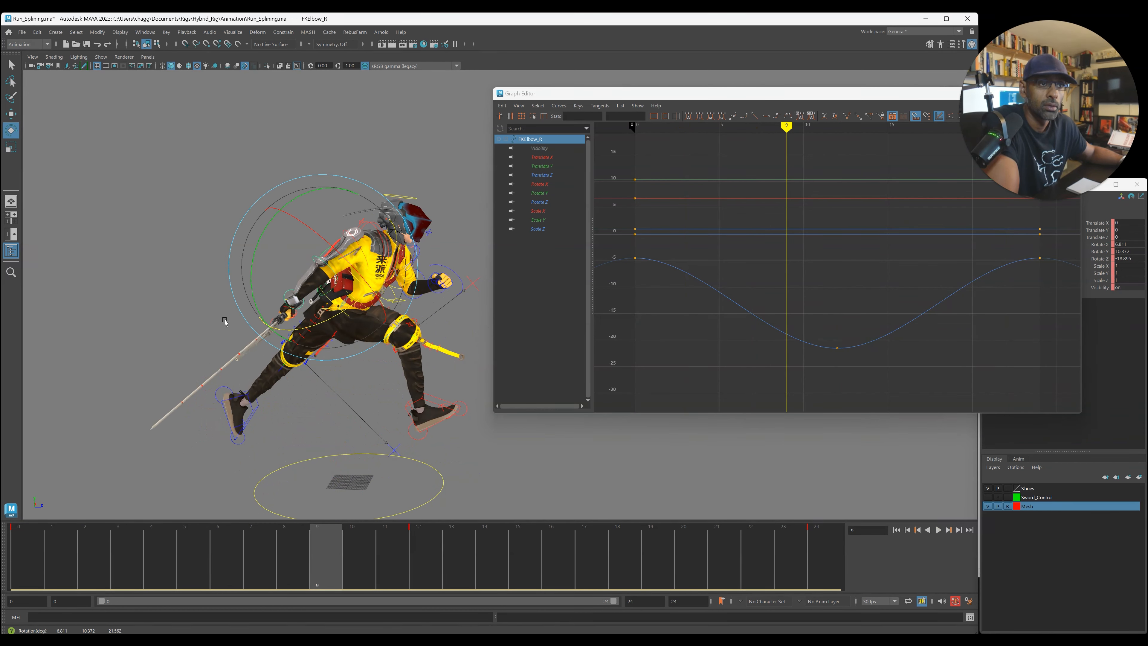
- Set FKWrist_R's Rotate Z at frame 0 to about -48 and copy that pose to frame 24
click(225, 321)
click(284, 297)
key(alt+shift+v)
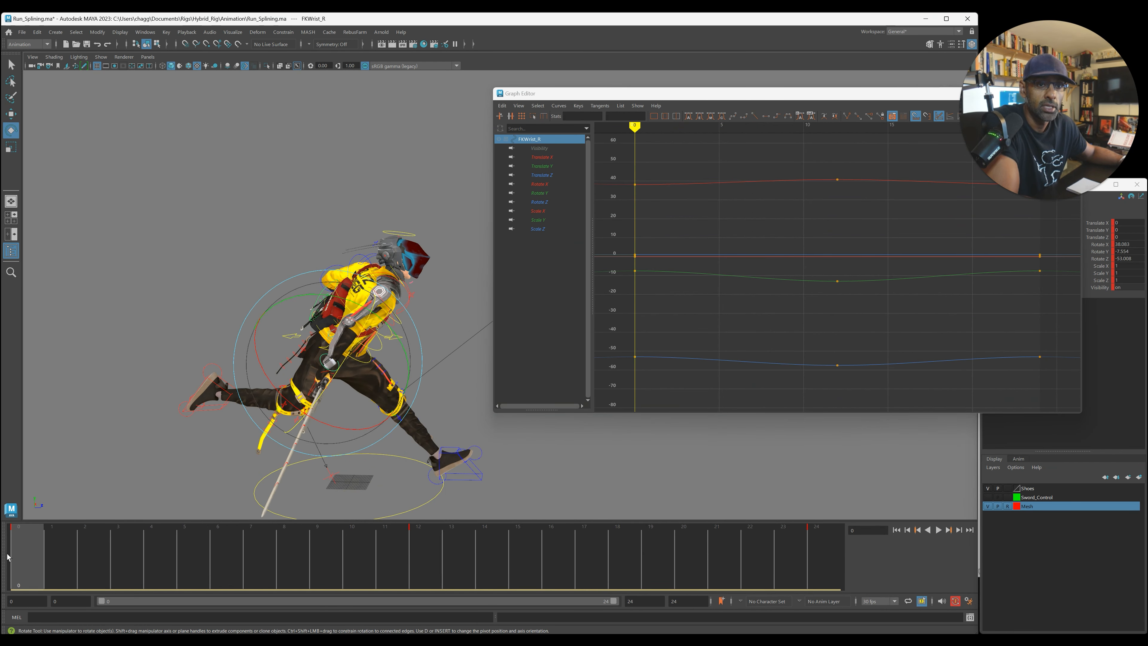
alt+drag(346, 423, 325, 415)
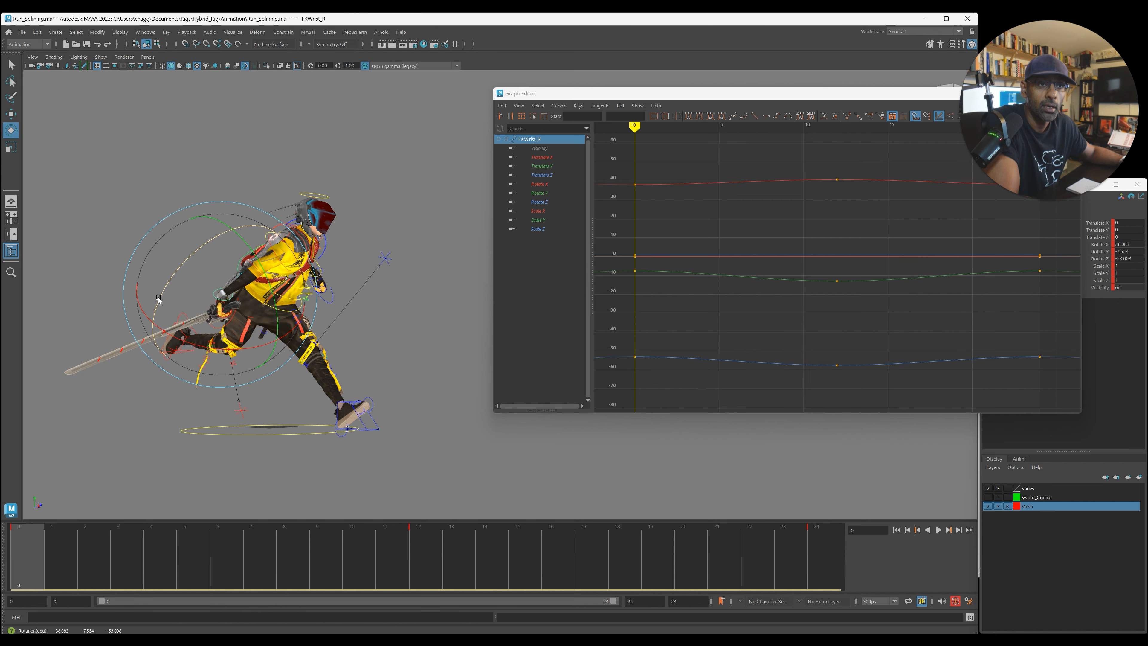
middle_drag(28, 567, 824, 576)
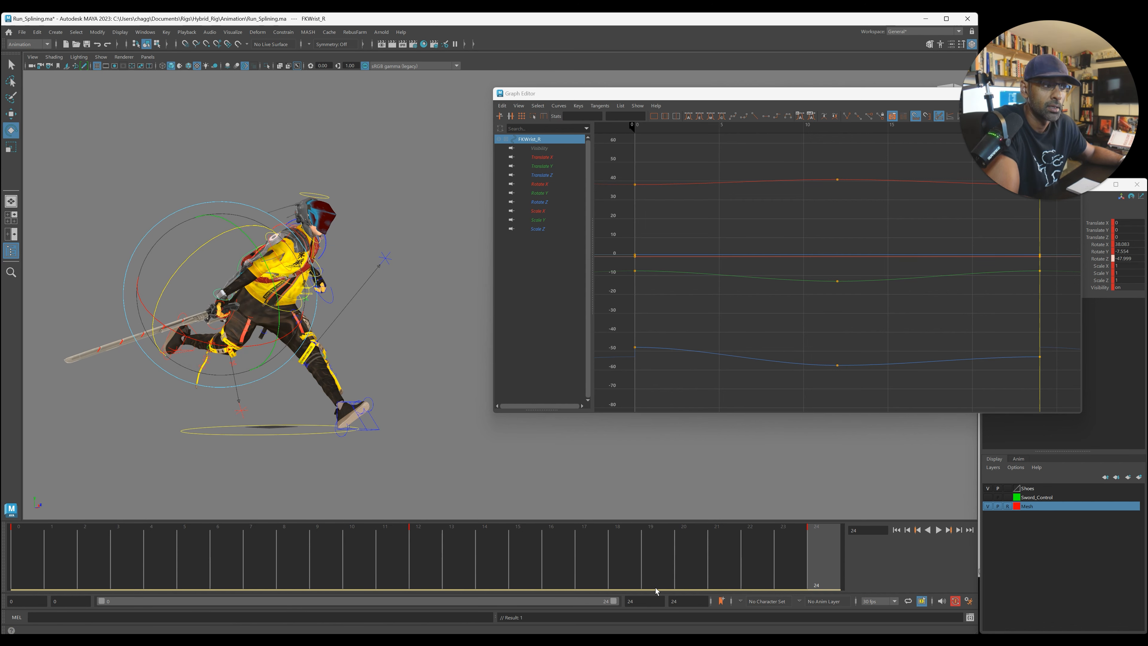
- Set FKWrist_R's Rotate Z at frame 12 to about -60.6 and play back the run from several angles
click(411, 559)
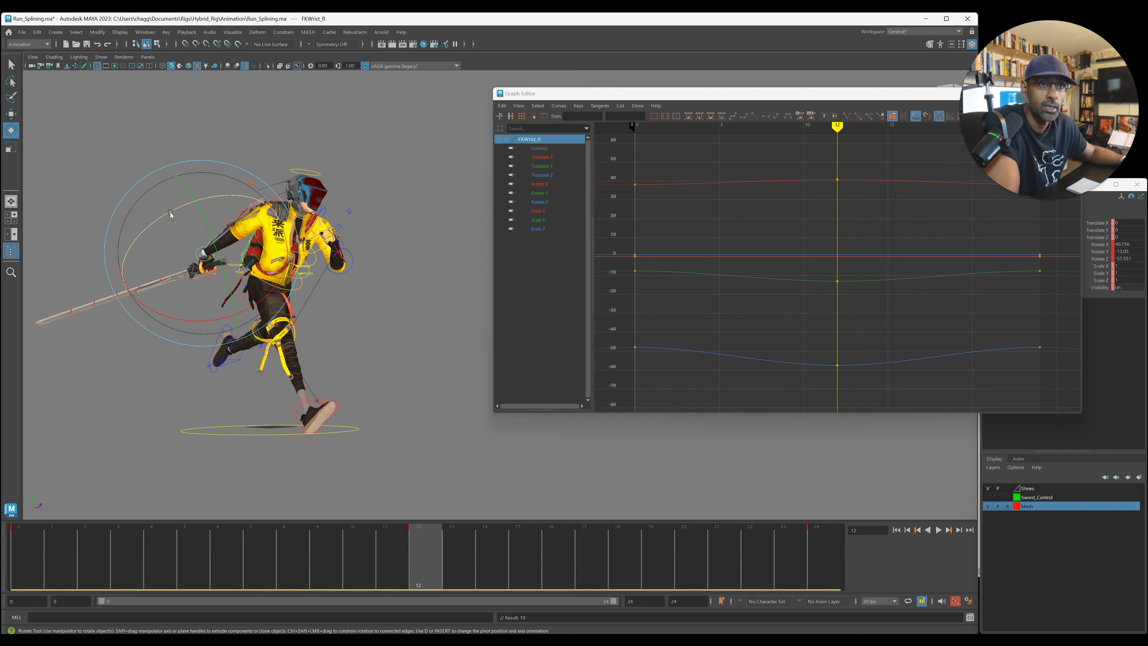
key(alt+v)
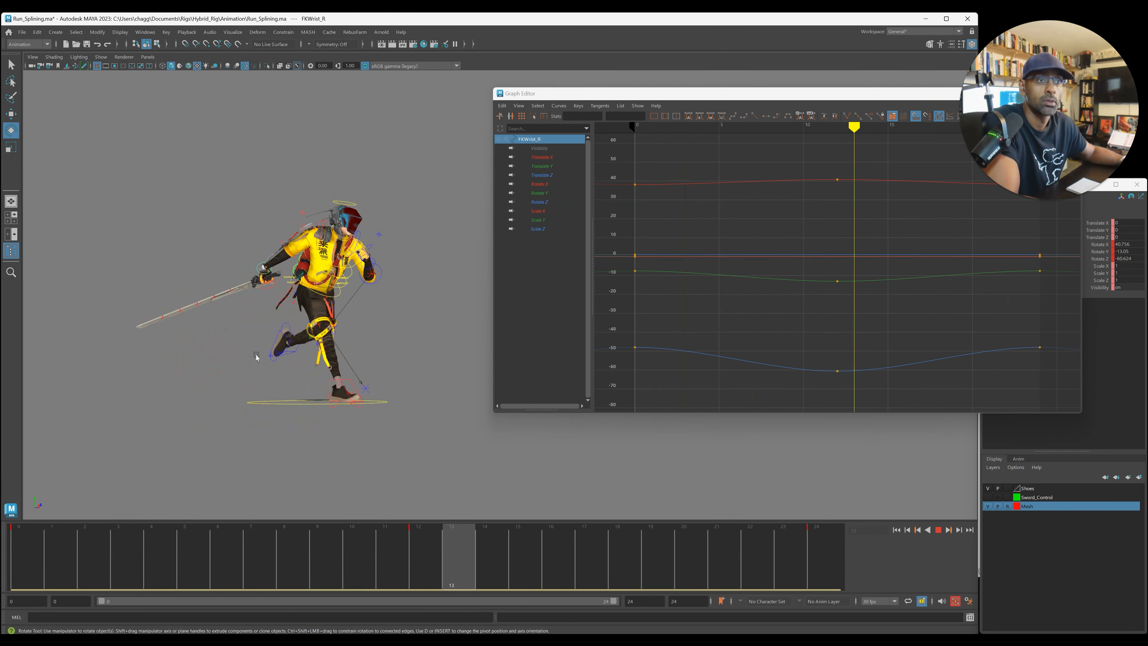
alt+drag(287, 379, 275, 400)
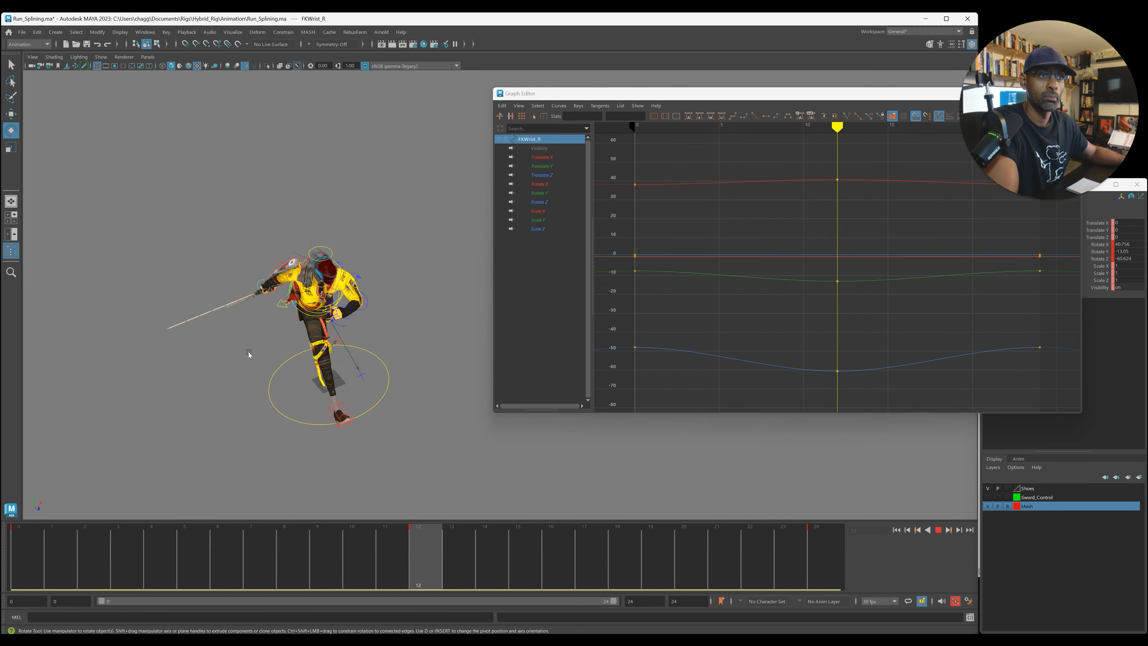
alt+drag(251, 348, 289, 346)
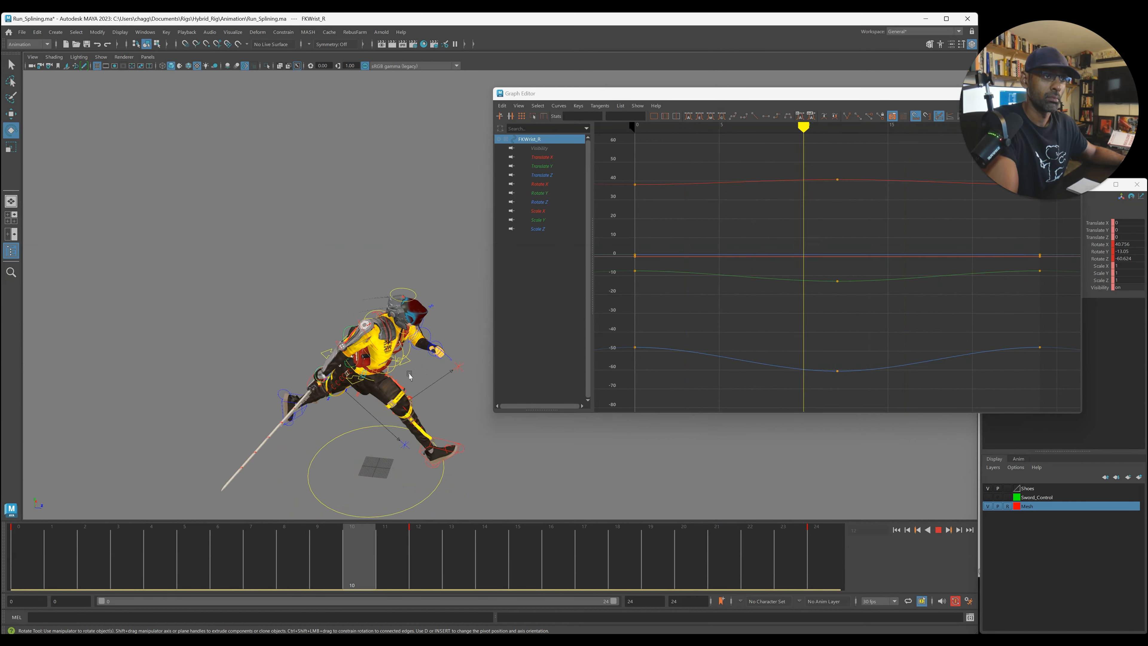
key(Escape)
- Set FKScapula_R's Rotate Z at frame 12 to about 10.3
click(400, 361)
click(381, 337)
drag(423, 575, 14, 556)
alt+drag(210, 436, 333, 382)
drag(90, 549, 422, 558)
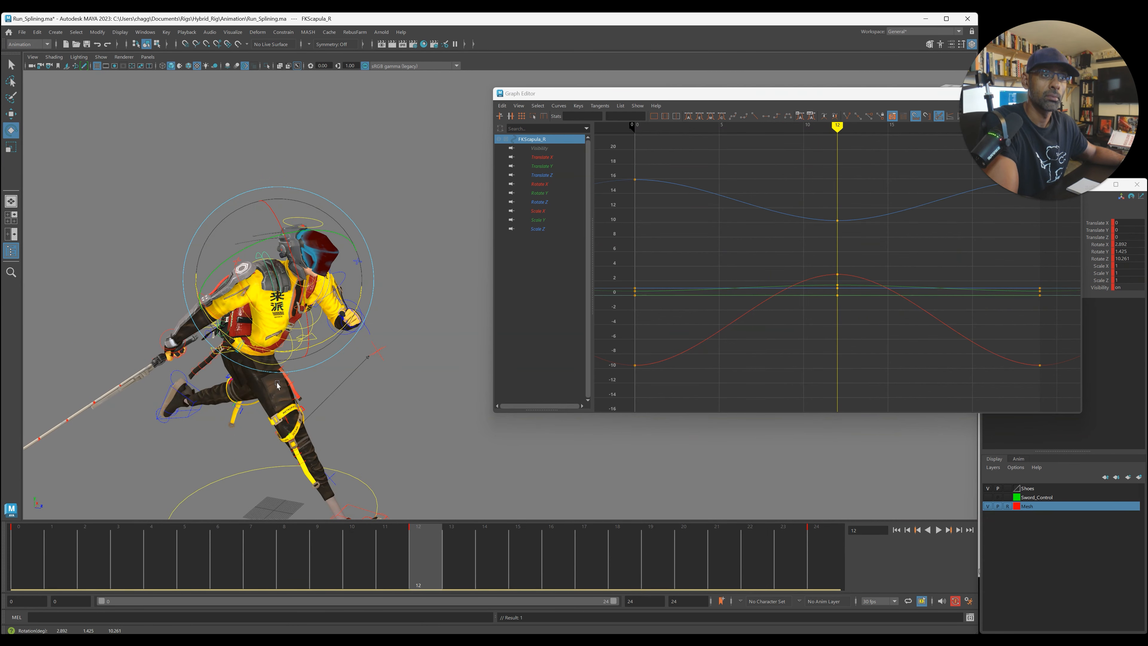
- Play back the run cycle and examine the right shoulder and sword arm's motion from several angles
key(alt+v)
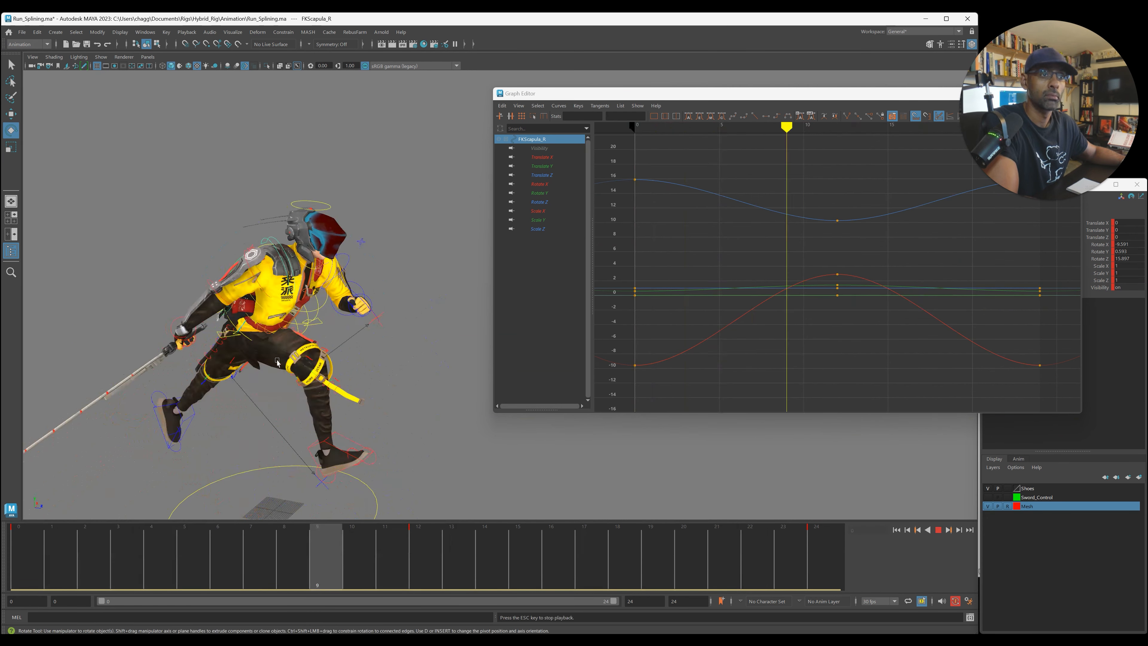
alt+middle_drag(277, 363, 243, 317)
alt+drag(242, 317, 199, 323)
alt+right_drag(199, 324, 126, 290)
alt+drag(125, 290, 125, 317)
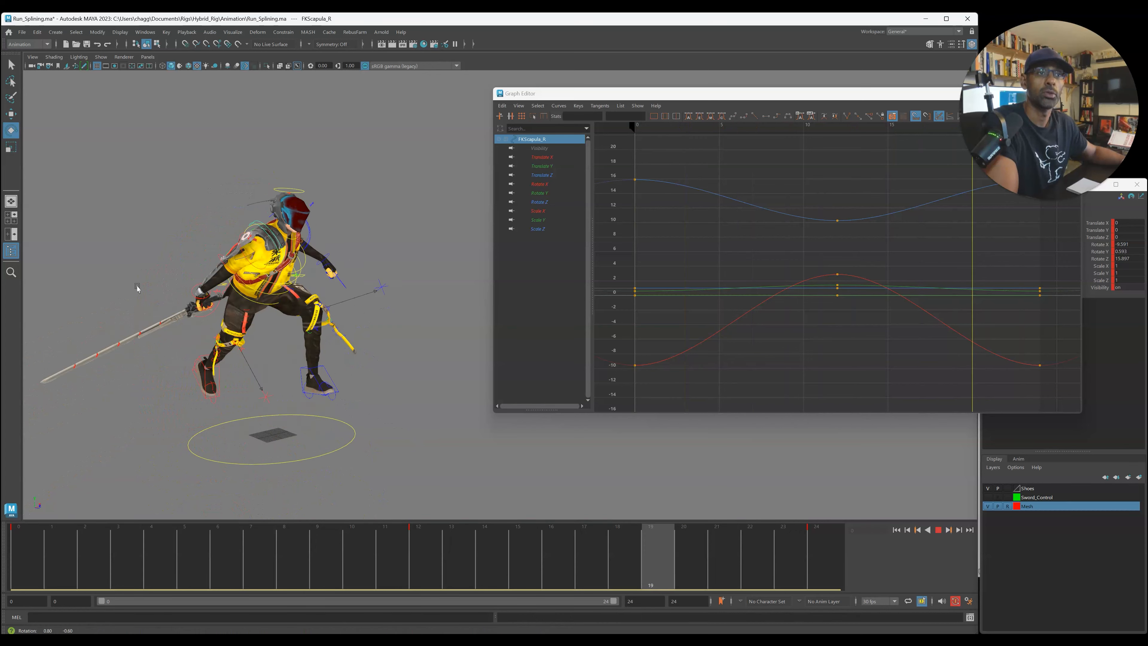
scroll(262, 329, up, 5)
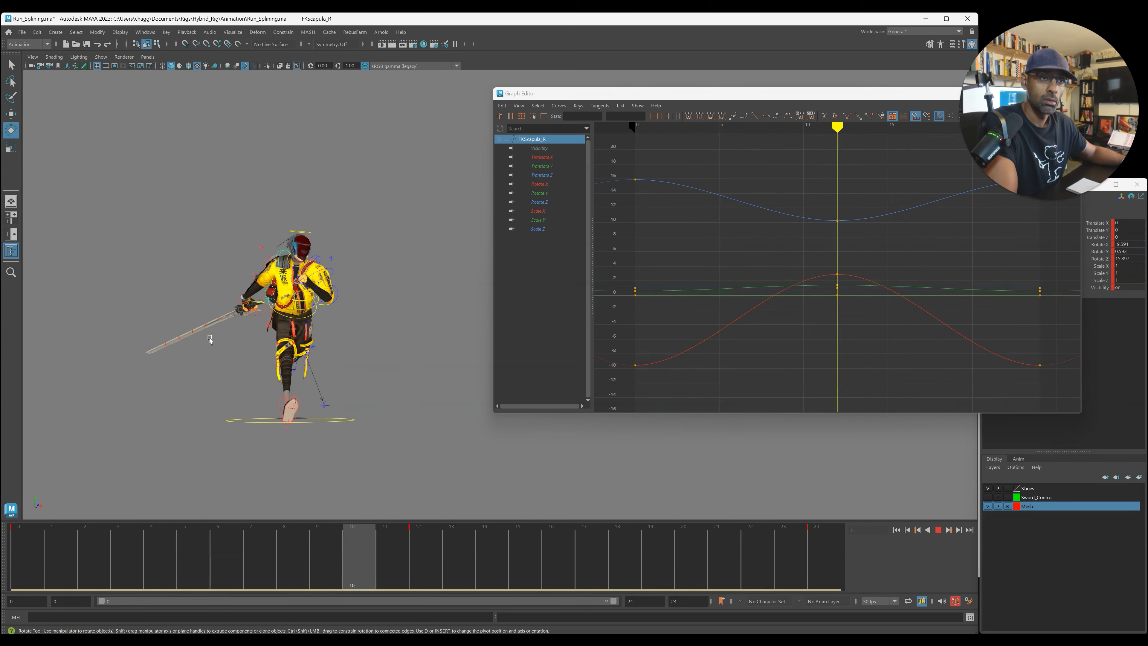
alt+middle_drag(210, 345, 223, 330)
alt+right_drag(223, 330, 329, 347)
alt+drag(329, 346, 374, 366)
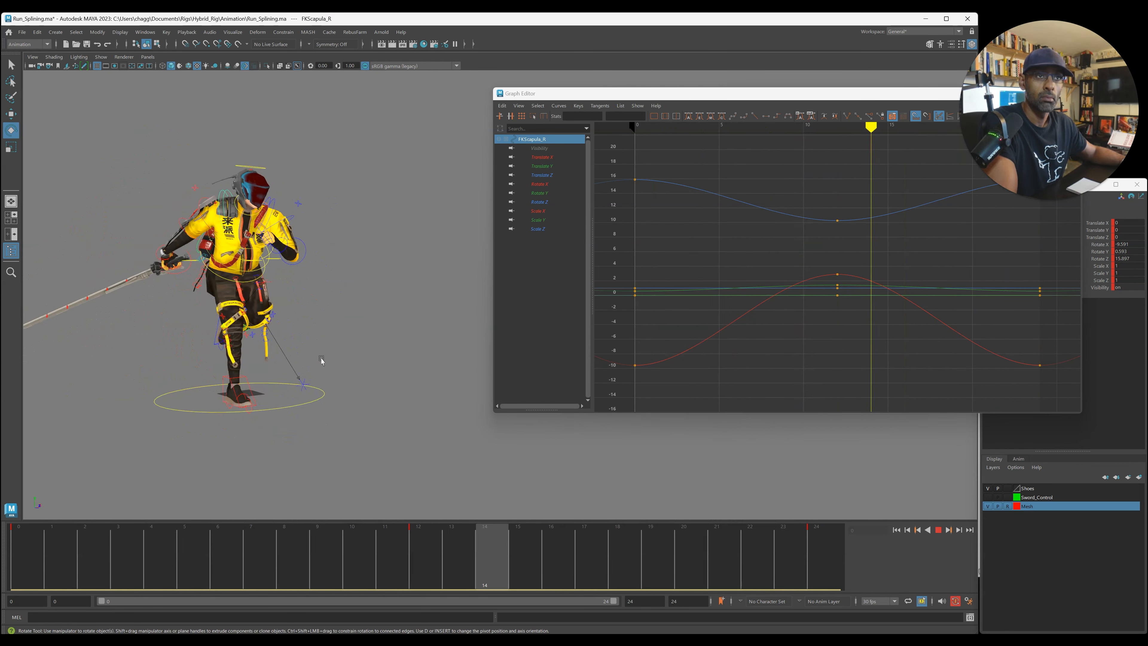
alt+middle_drag(278, 330, 322, 342)
alt+drag(323, 342, 272, 357)
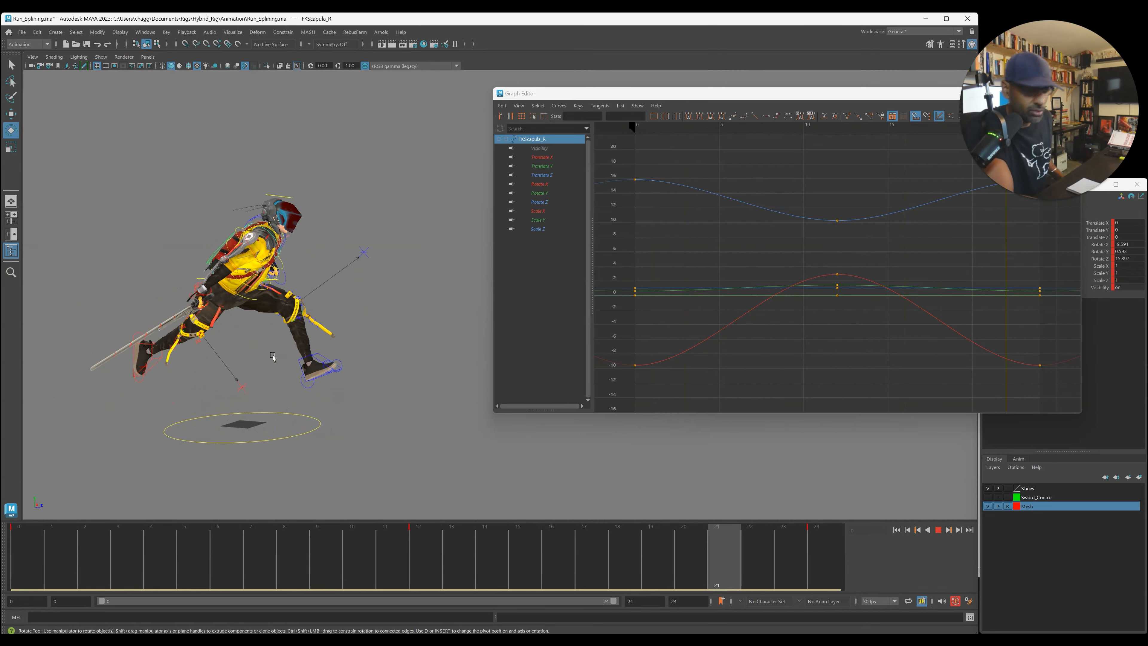
key(Escape)
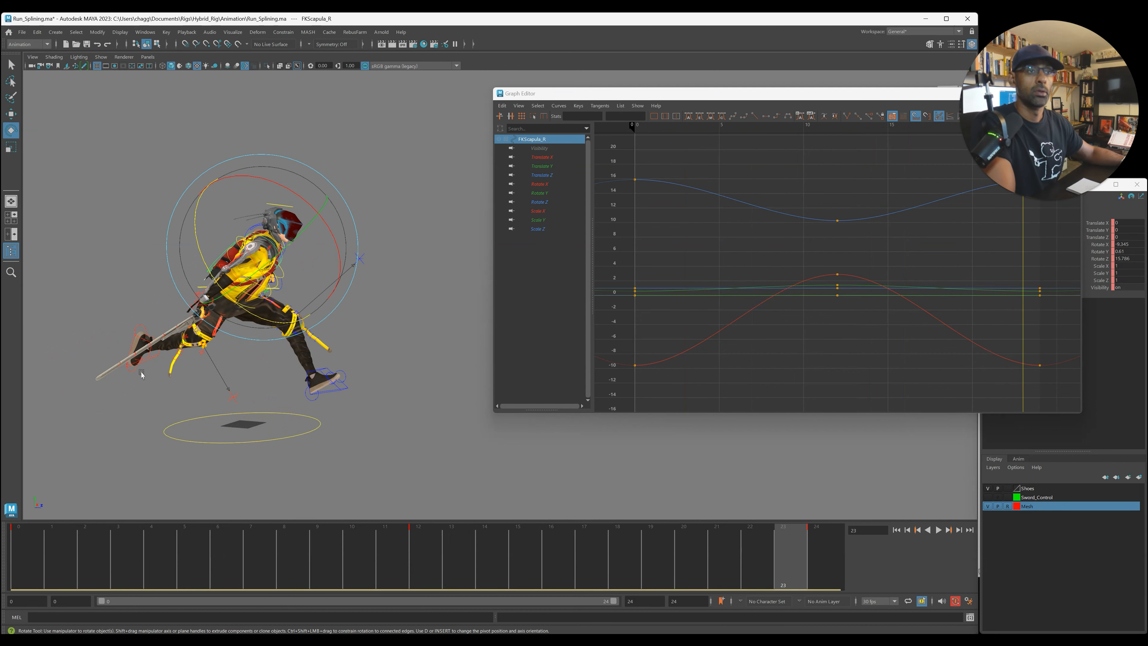
- Set FKScapula_R's Rotate Z at frame 24 to about -4.1, copy that pose to frame 0 and play back the run
key(alt+period)
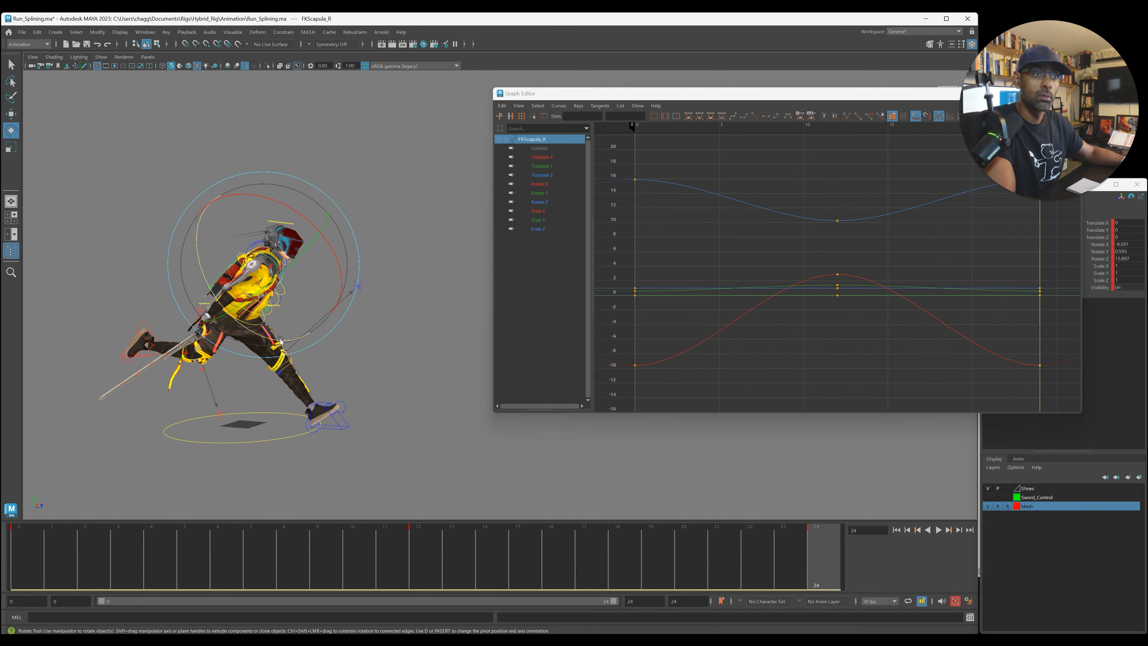
drag(281, 341, 271, 339)
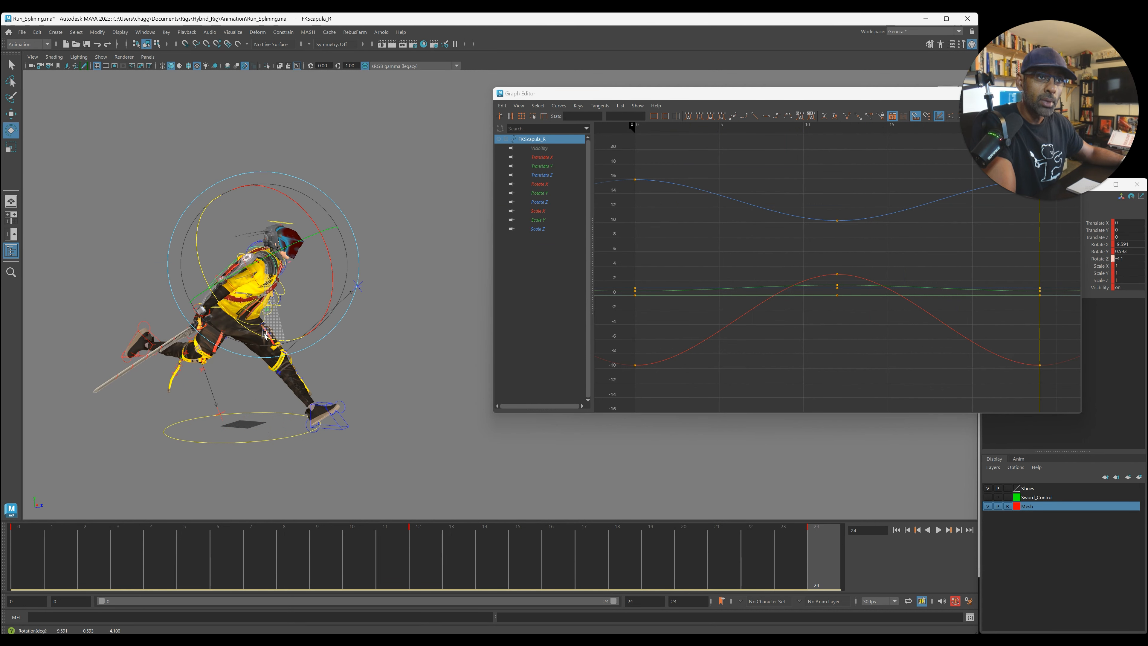
middle_drag(822, 547, 25, 557)
key(s)
key(alt+v)
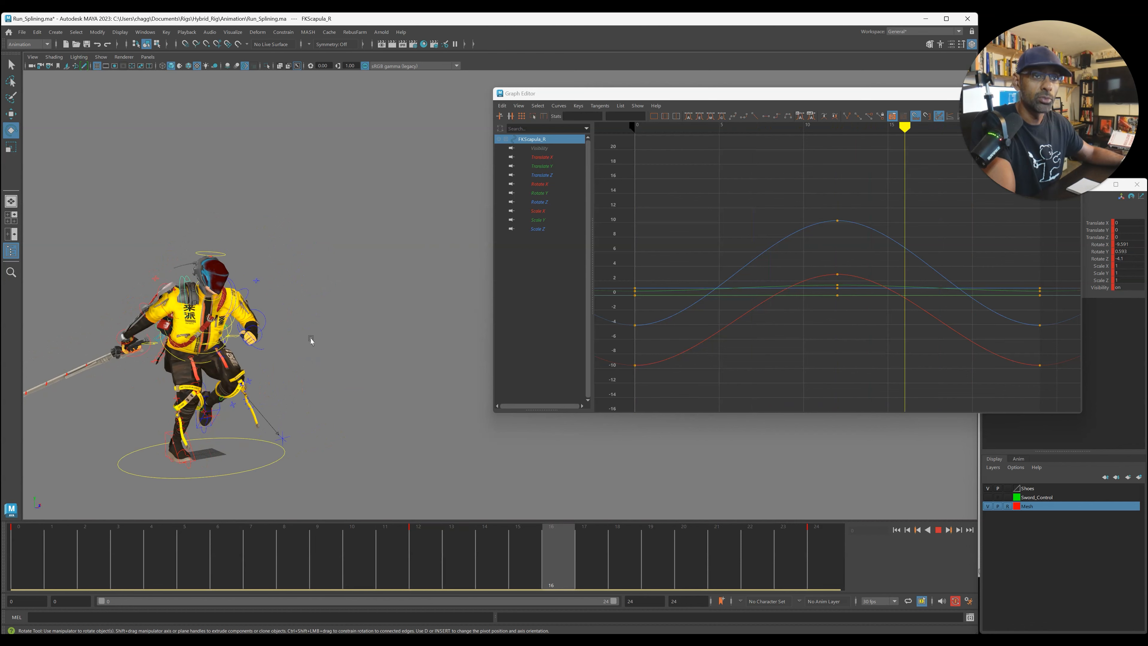
key(alt+v)
- Shift all of FKShoulder_R's keys forward by one frame, to frames 1, 13 and 25
click(158, 248)
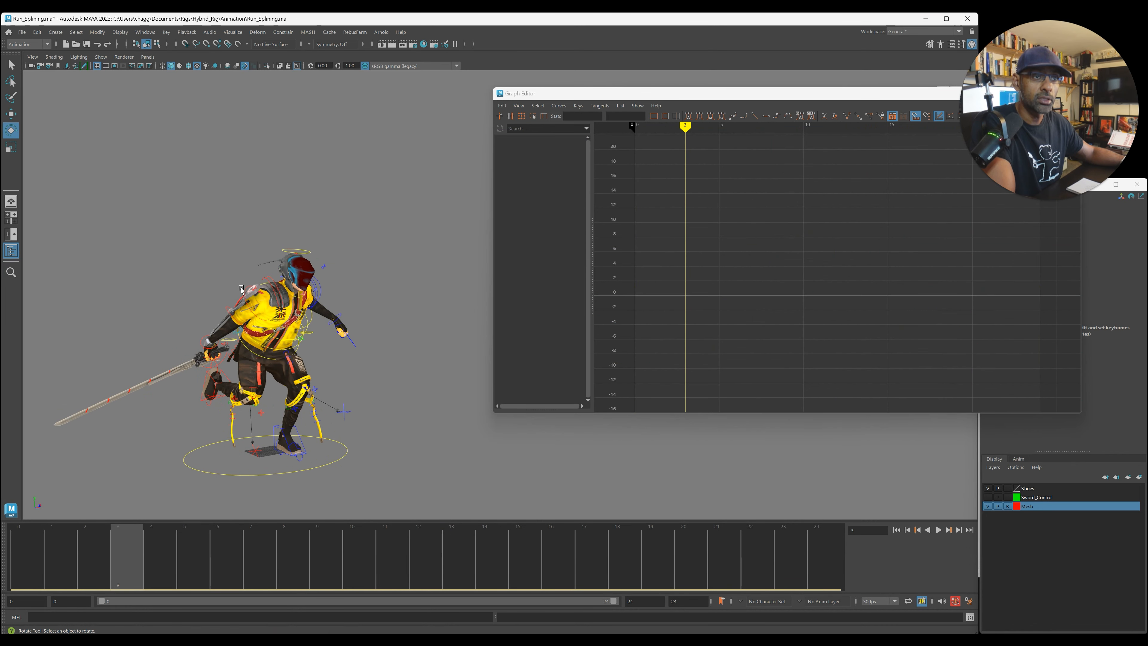
click(244, 289)
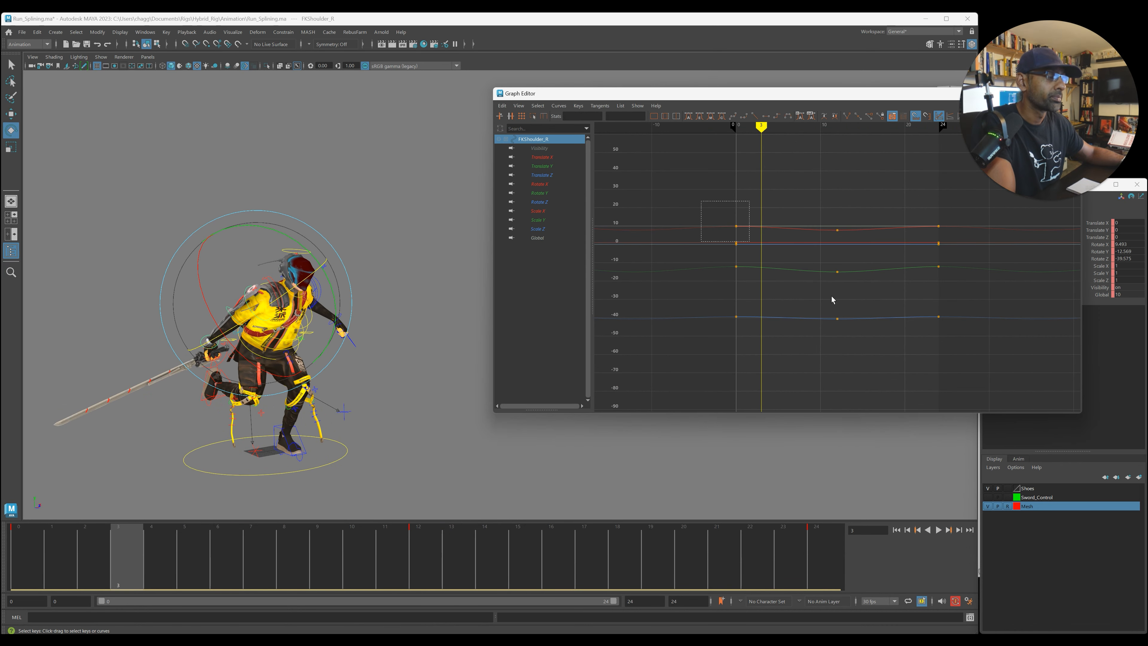
drag(833, 299, 918, 357)
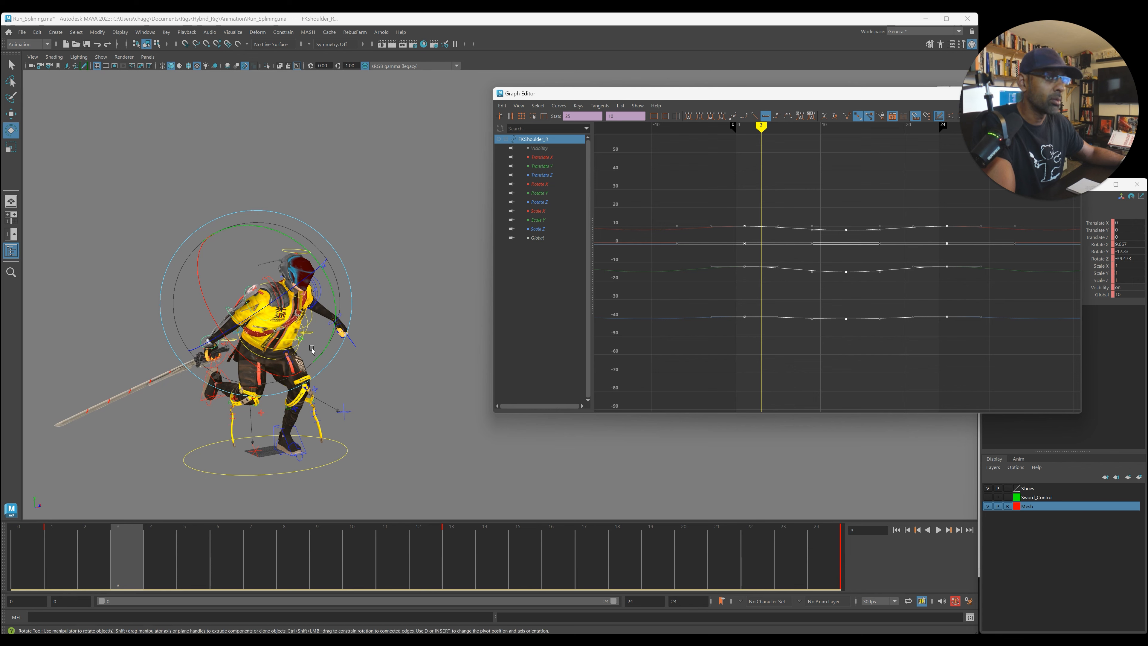
- Shift all of FKElbow_R's keys forward by two frames, to frames 2, 14 and 26
click(196, 312)
click(225, 310)
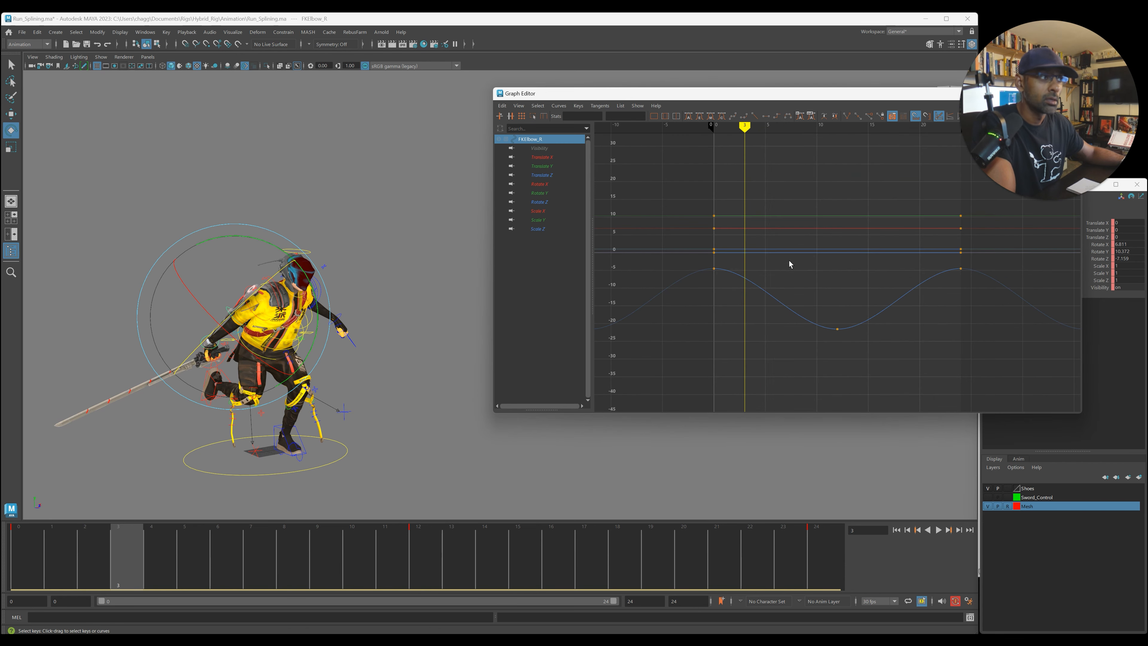
drag(1006, 382, 1008, 384)
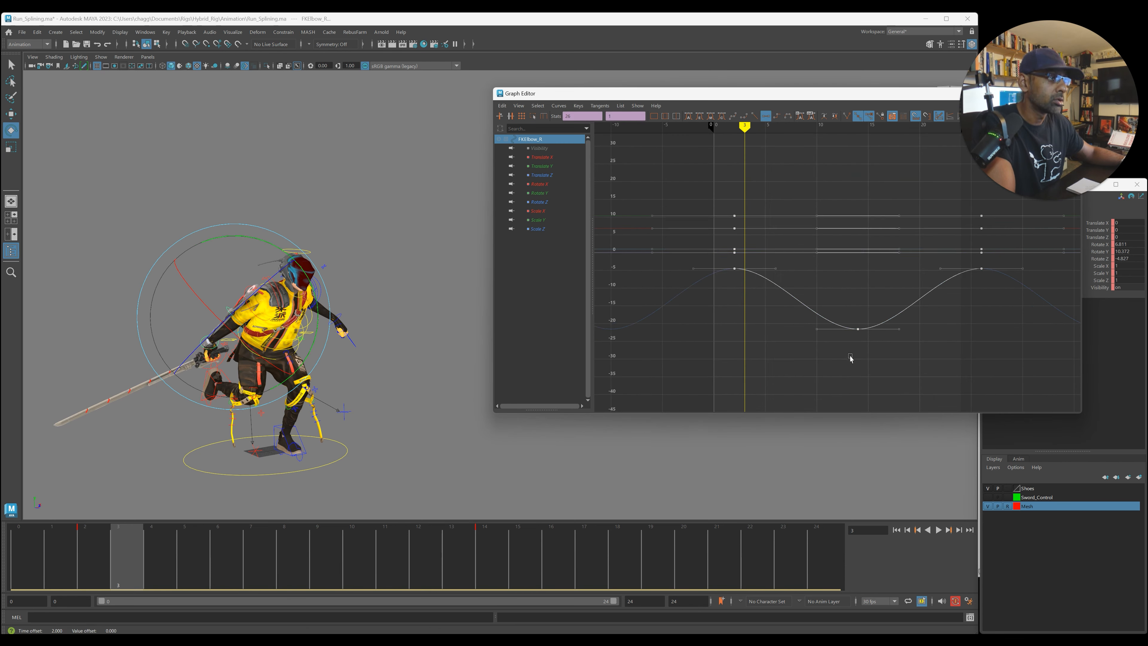
- Shift all of FKWrist_R's keys forward by three frames, to frames 3, 15 and 27
click(59, 313)
click(200, 342)
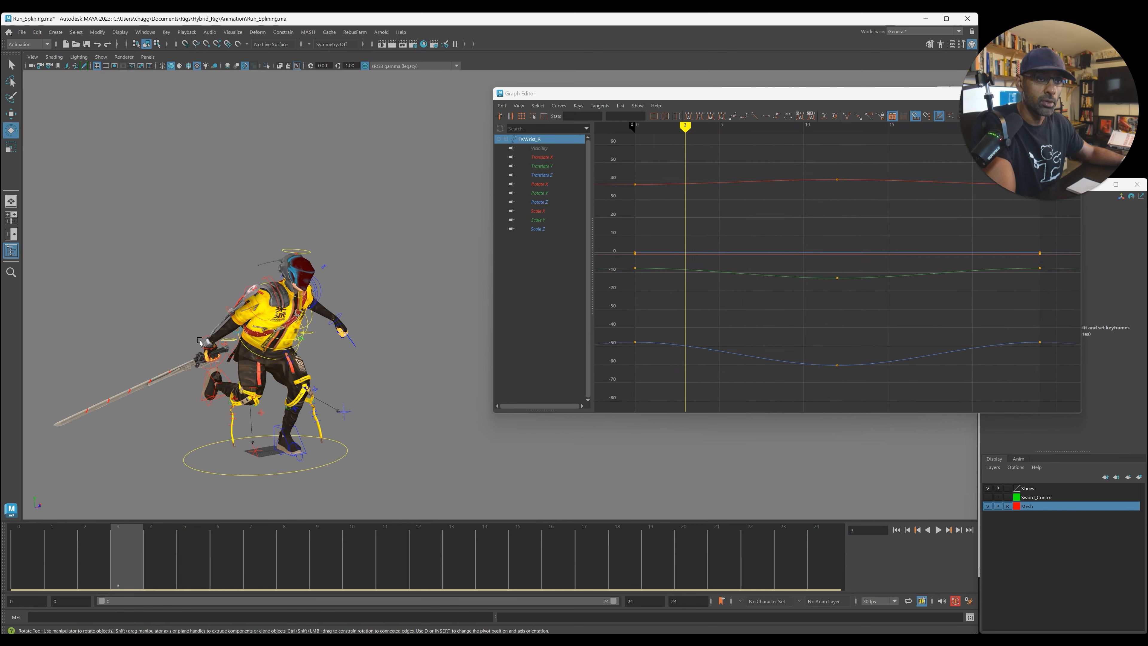
key(f)
drag(661, 174, 1039, 373)
shift+middle_drag(872, 375, 908, 371)
- Play back the run cycle and examine the sword arm's overlapping motion from the front, above, behind and the side
key(alt+v)
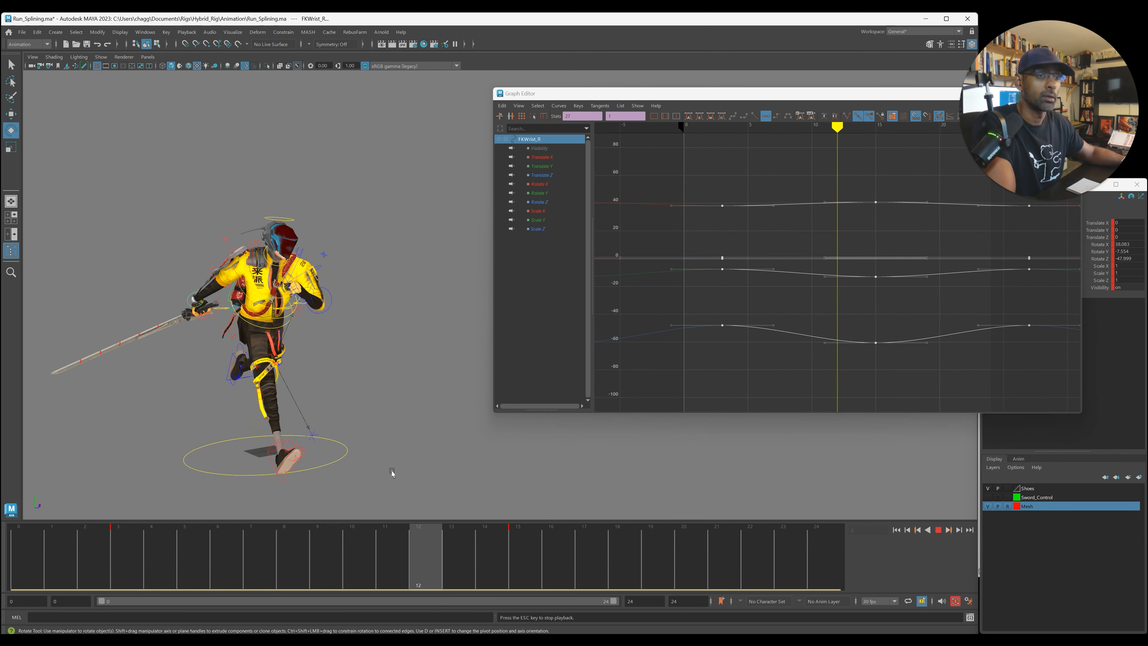
scroll(301, 434, down, 1)
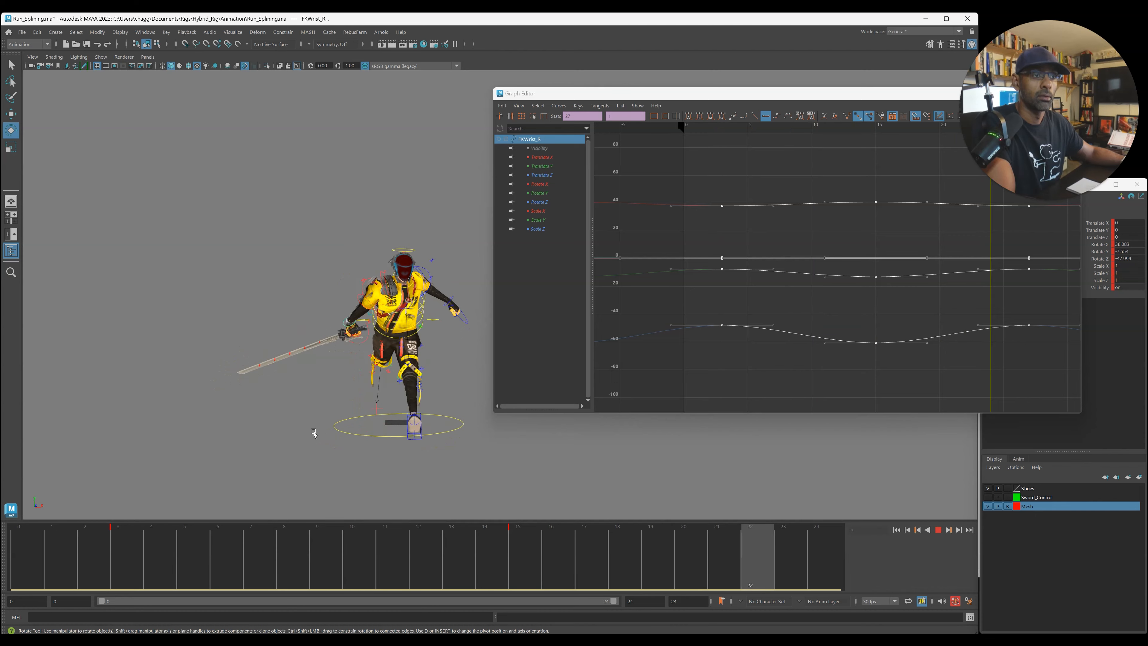
alt+drag(287, 403, 315, 421)
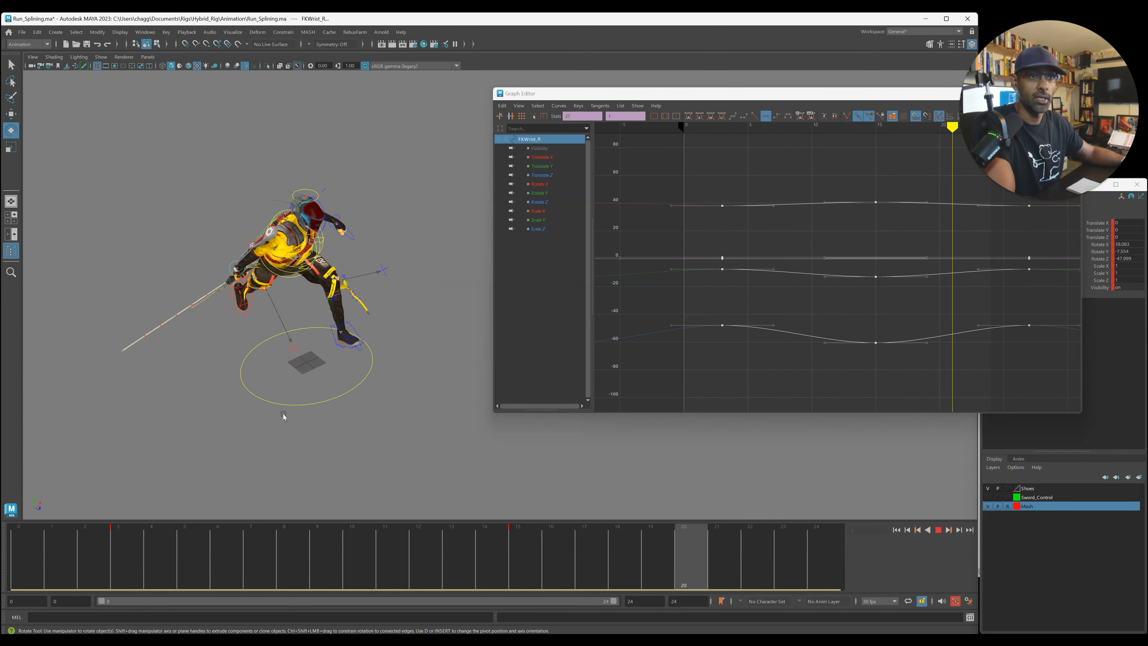
alt+drag(244, 400, 230, 328)
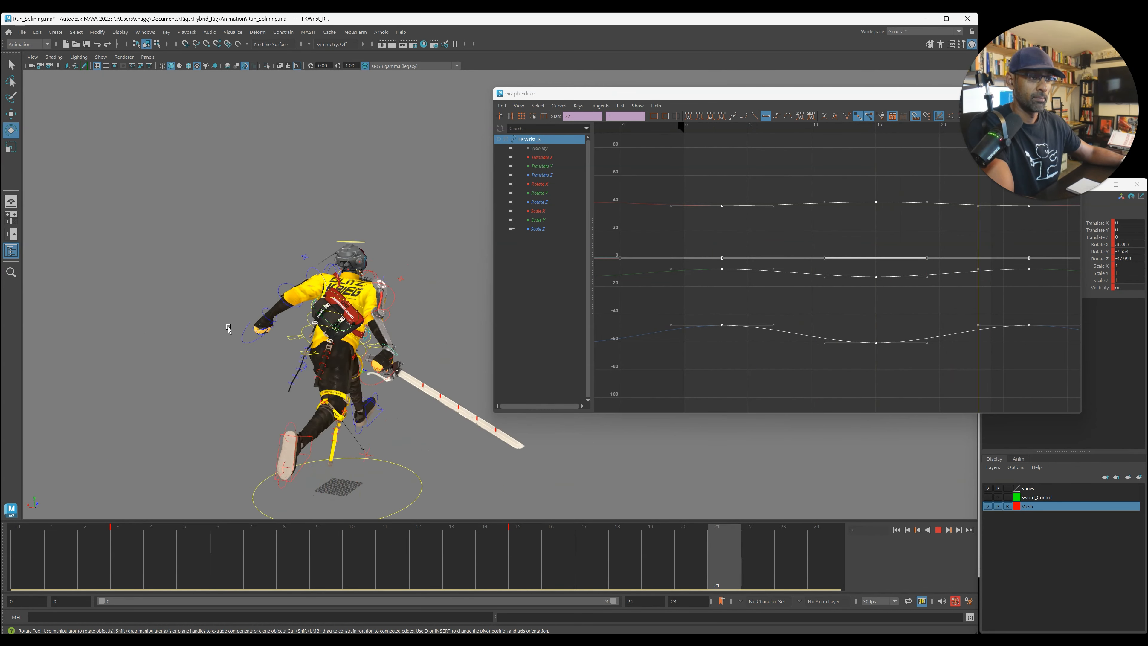
alt+drag(333, 425, 302, 416)
alt+middle_drag(302, 415, 258, 417)
alt+drag(258, 416, 225, 413)
alt+right_drag(226, 413, 393, 411)
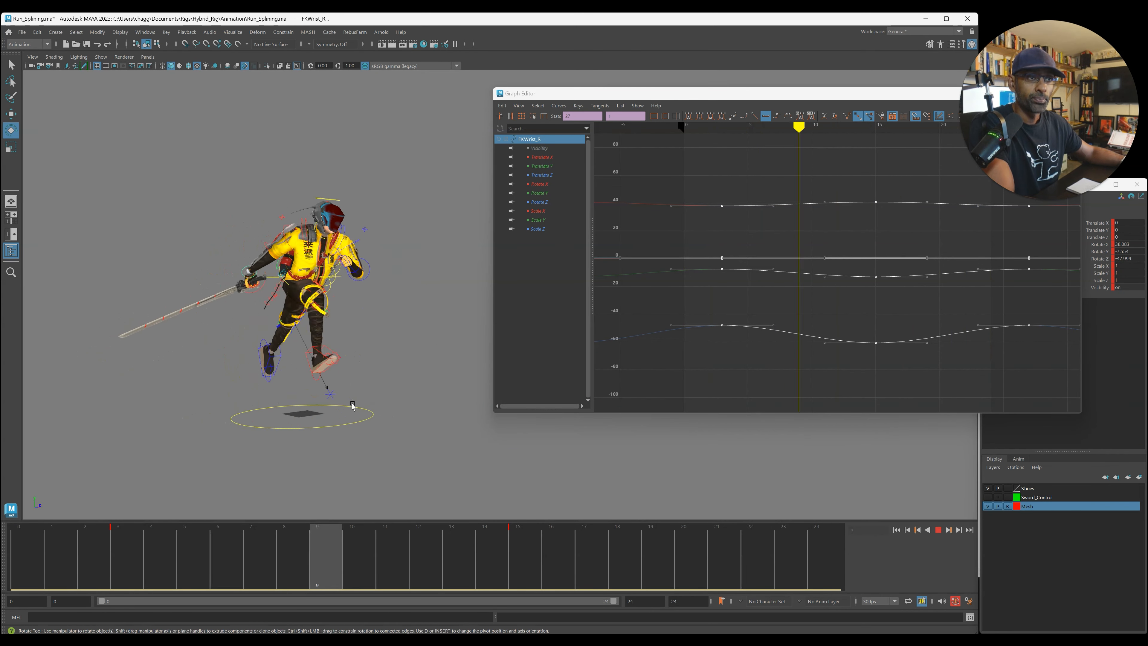
key(Escape)
- Try to move FKChest_M upward at frame 0
drag(118, 570, 27, 559)
alt+middle_drag(142, 424, 185, 433)
alt+right_drag(186, 433, 312, 396)
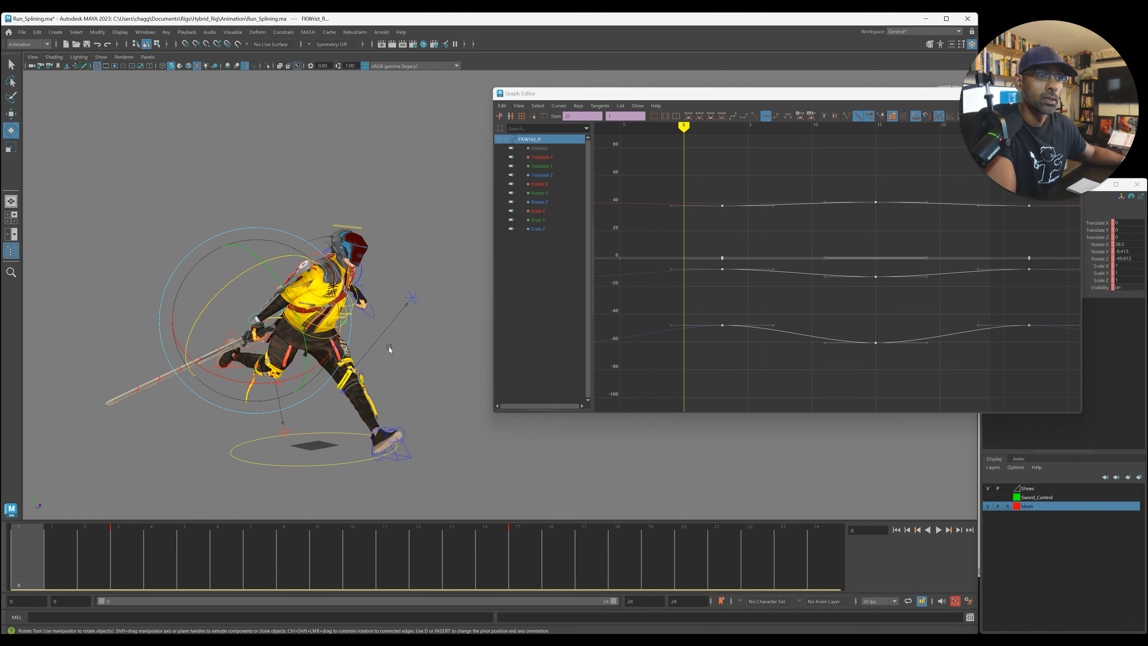
key(q)
alt+middle_drag(390, 350, 382, 351)
click(320, 266)
key(w)
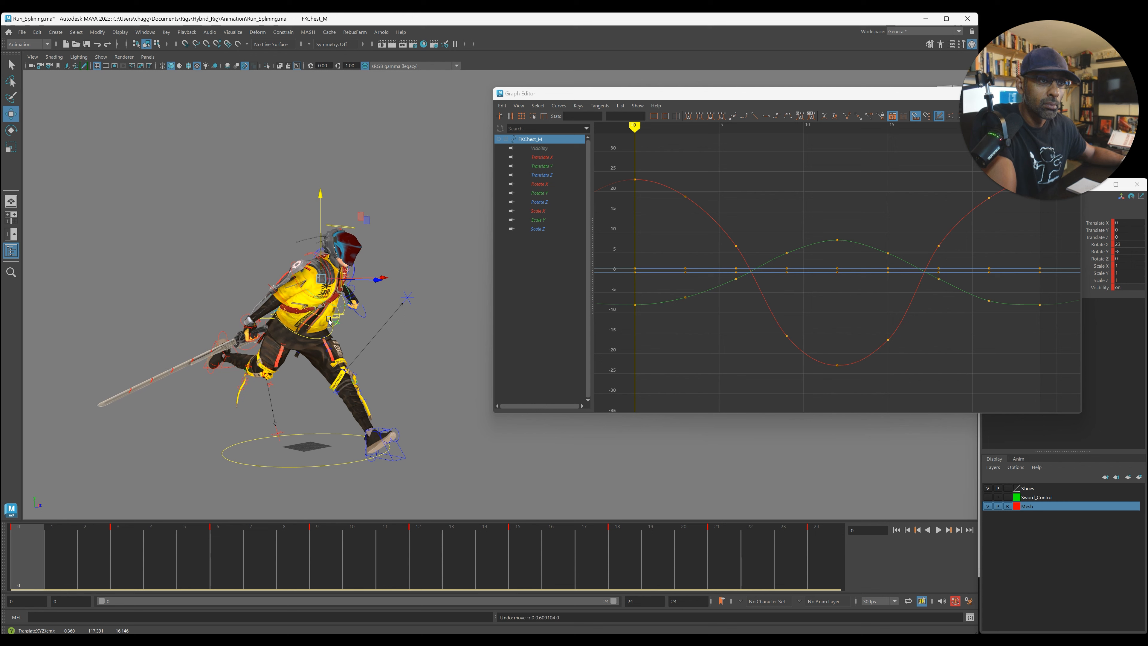
- Select FKSpine1_M, FKSpine2_M and FKChest_M together and try raising them at frame 0
key(q)
click(316, 318)
click(317, 331)
shift+click(319, 317)
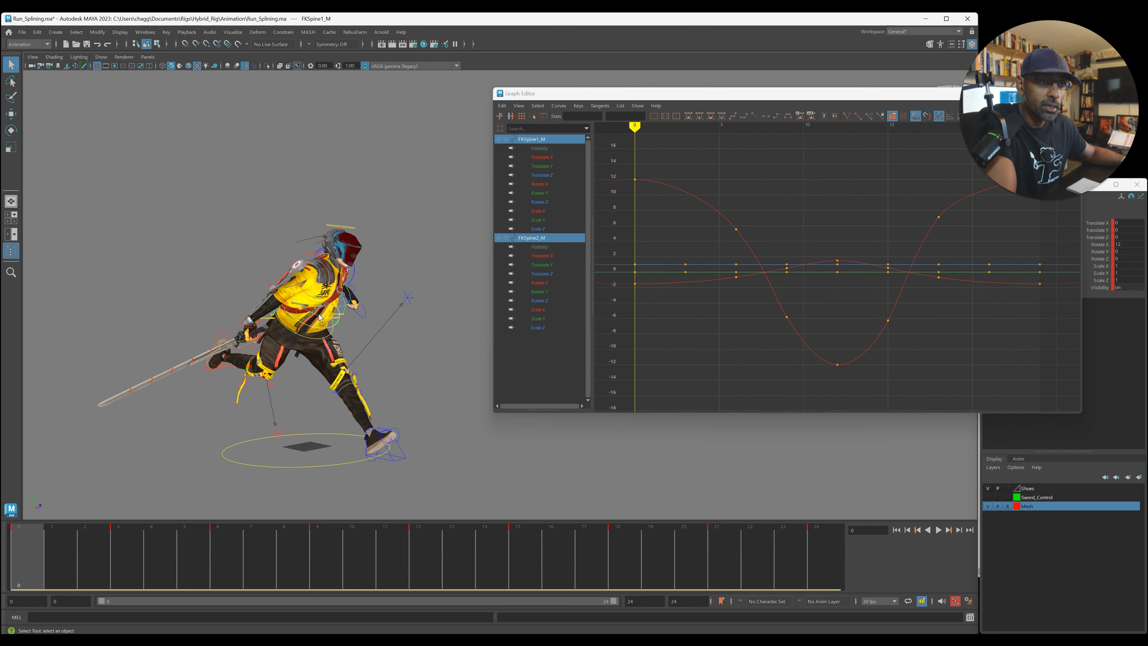
shift+click(330, 306)
key(w)
drag(320, 194, 320, 186)
key(ctrl+z)
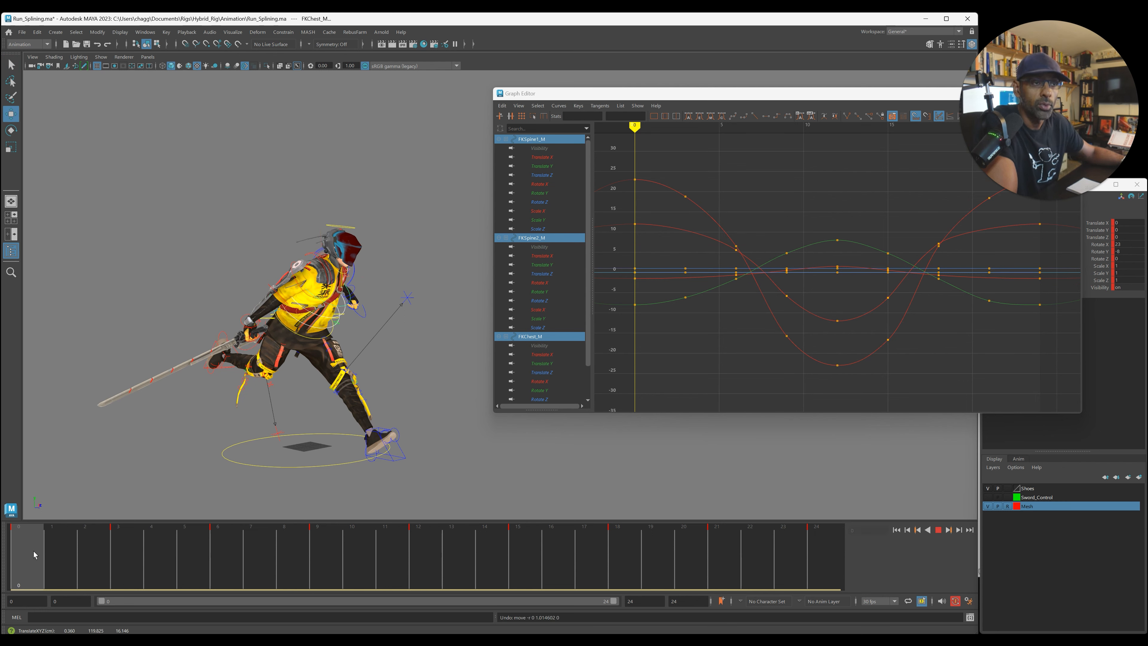
- Try lowering the selected spine and chest controls early in the cycle and raising them slightly at frame 12
drag(37, 551, 127, 561)
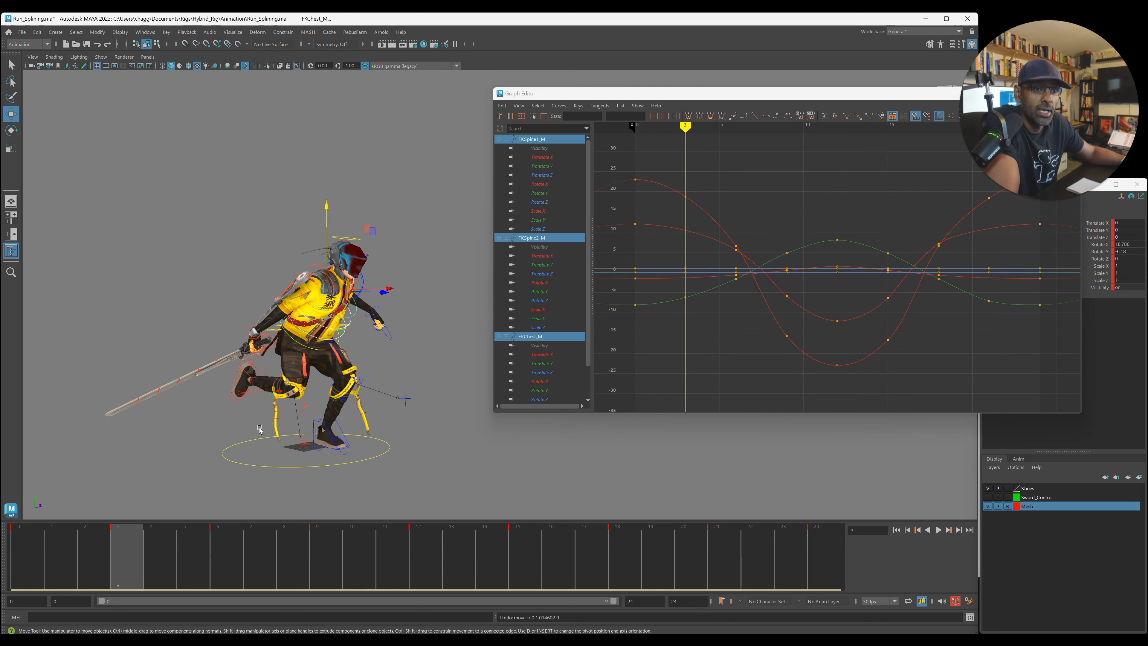
drag(280, 215, 280, 221)
drag(90, 550, 418, 570)
drag(273, 229, 273, 228)
- Try copying the spine and chest controls' frame 12 pose to frames 0 and 24, play back the run, and undo the last changes
key(alt+v)
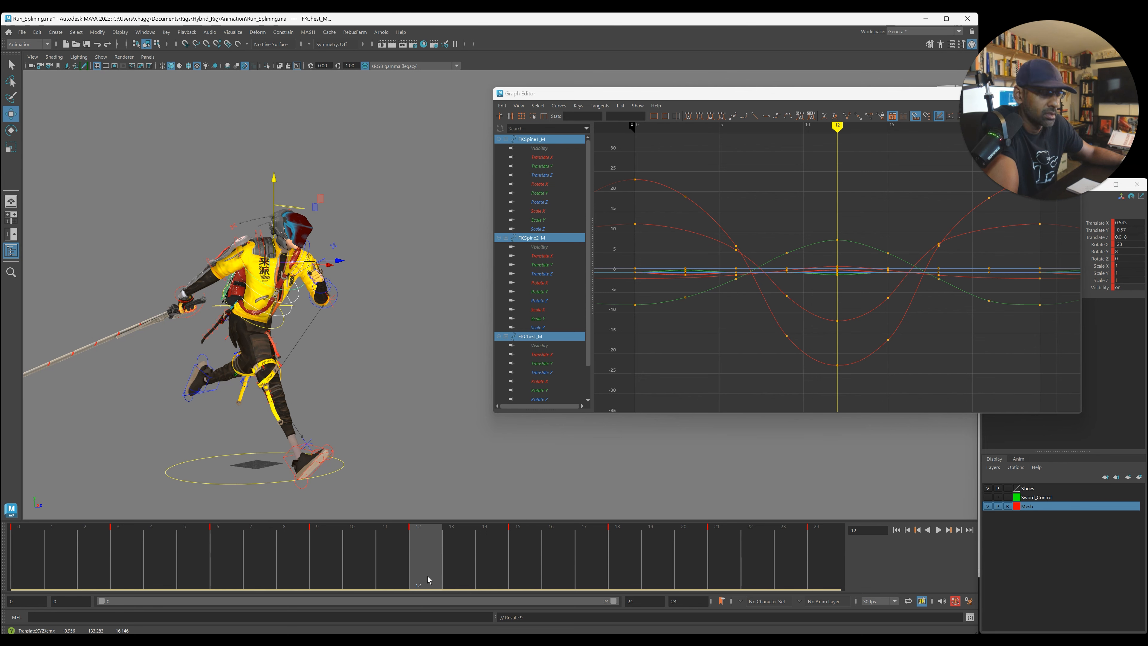
key(alt+v)
drag(26, 551, 850, 624)
key(alt+shift+v)
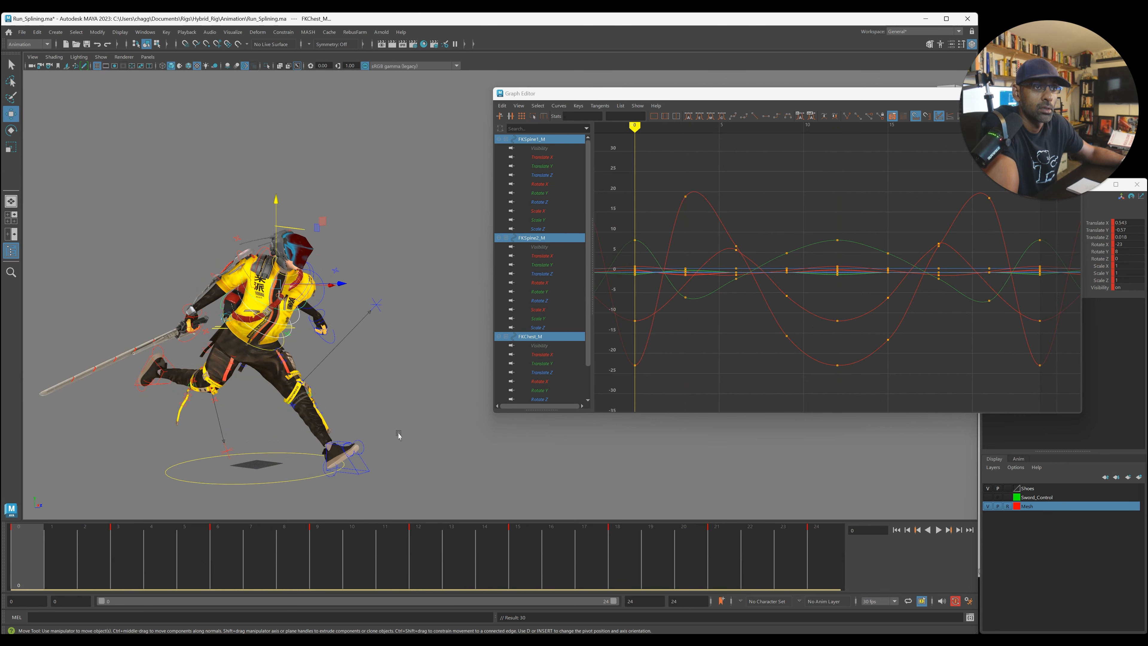
alt+drag(399, 436, 367, 433)
key(alt+v)
key(alt+v)
key(ctrl+z)
key(ctrl+z)
key(ctrl+z)
- Raise the three spine and chest controls slightly, with FKChest_M's Translate X at about 0.426 on frame 0 and 0.284 on frame 12
drag(522, 547, 203, 580)
key(alt+shift+v)
key(alt+v)
key(alt+shift+v)
drag(287, 219, 285, 217)
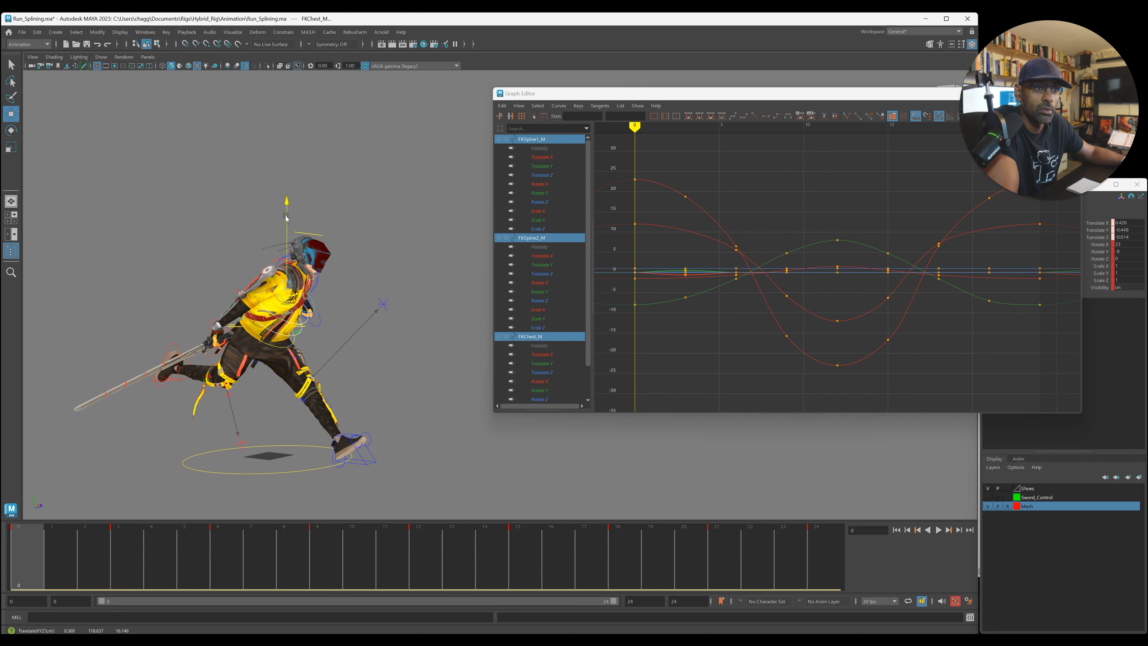
drag(105, 545, 416, 560)
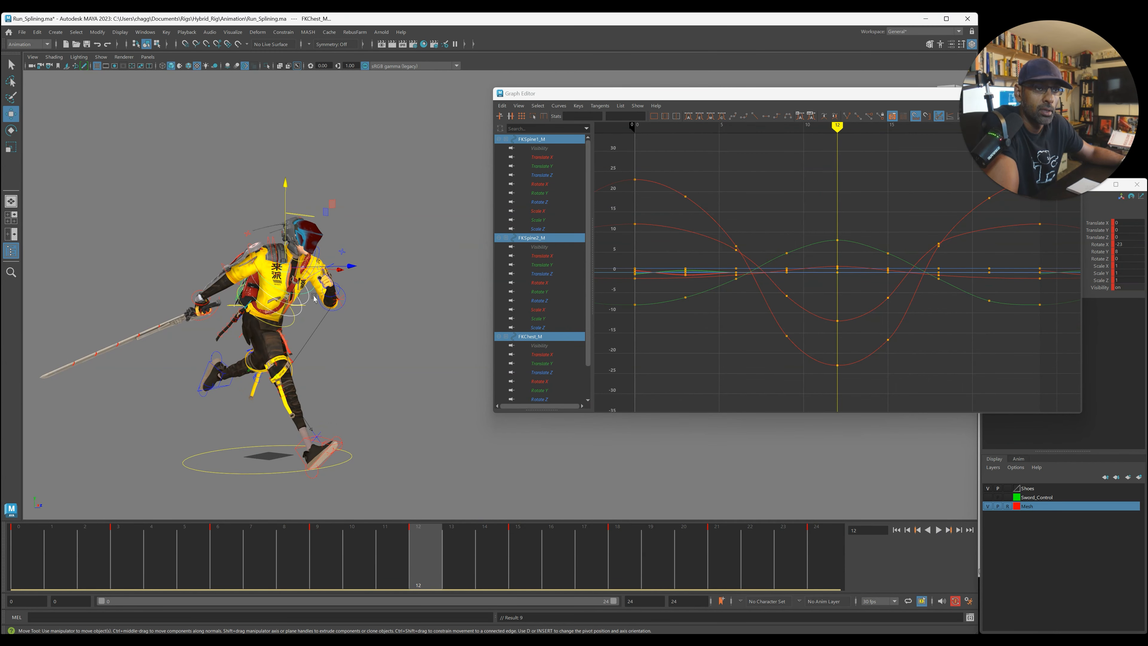
drag(285, 222, 285, 221)
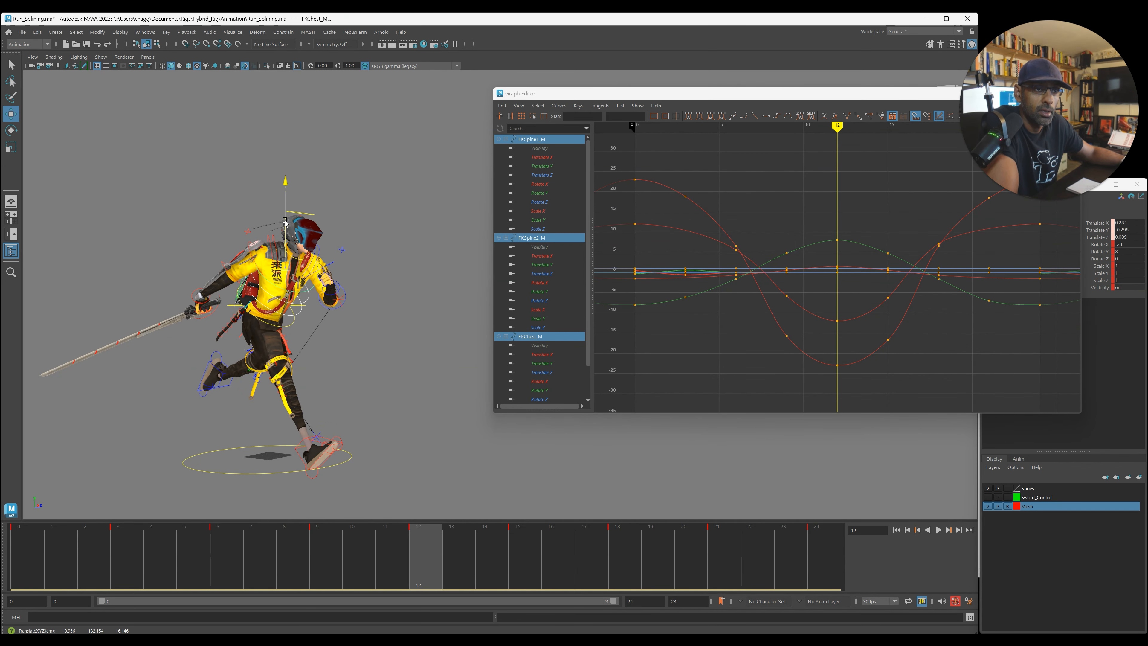
- Key the same raise at frame 24, with FKChest_M's Translate X at about 0.426, and review the run's key poses
drag(428, 530, 920, 554)
drag(284, 236, 285, 236)
key(alt+v)
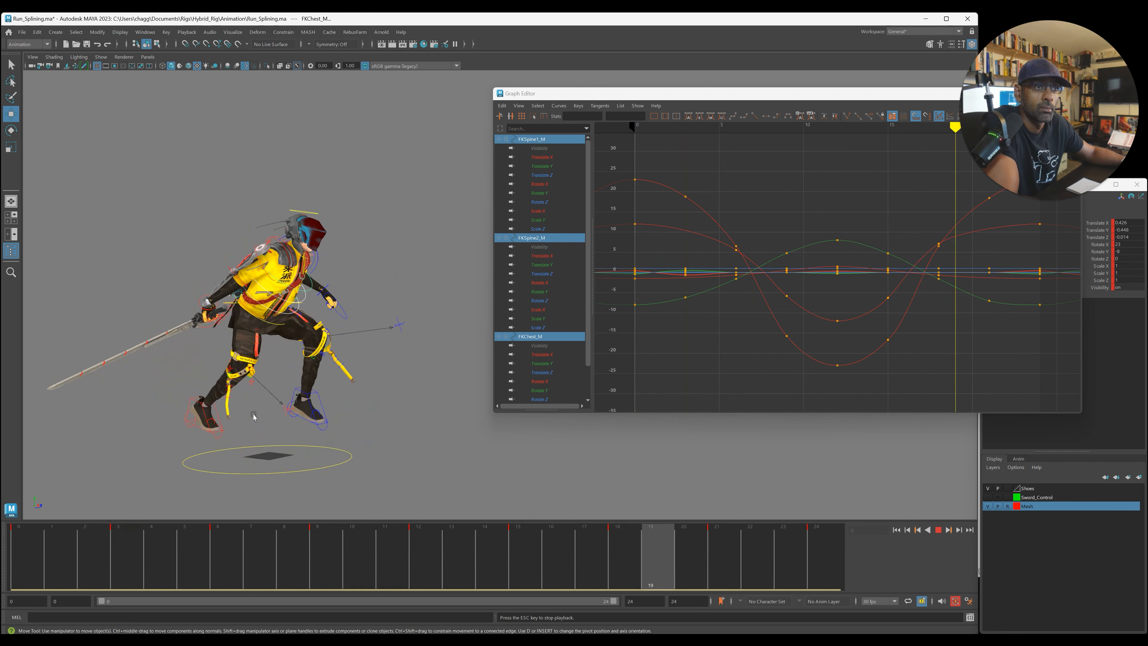
click(24, 567)
click(817, 574)
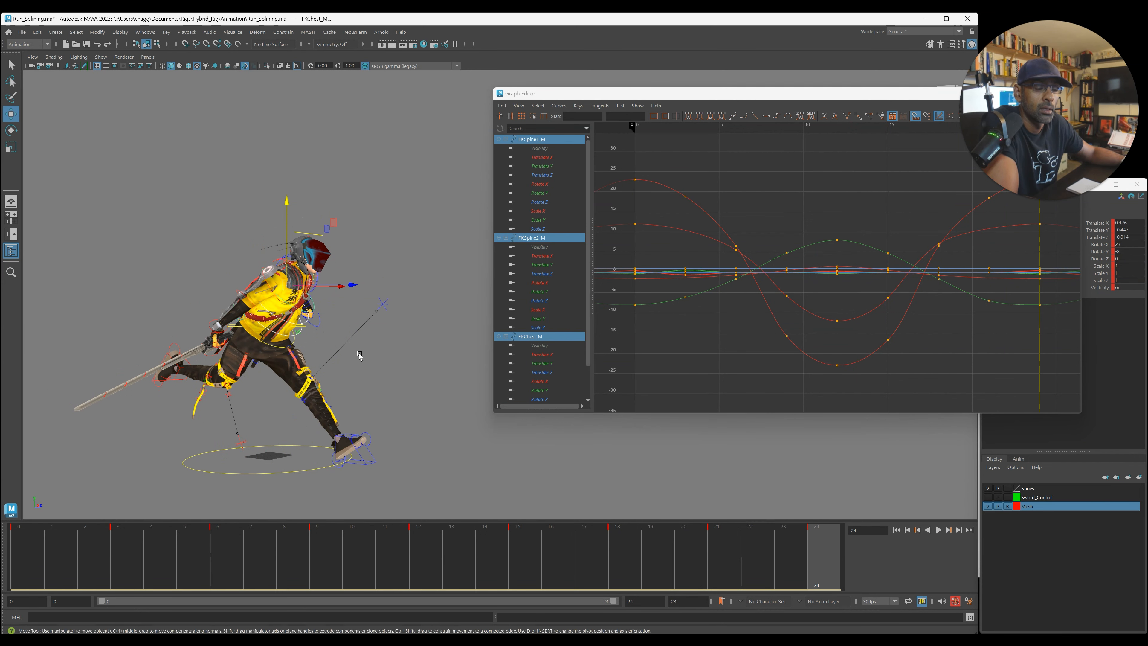
click(424, 563)
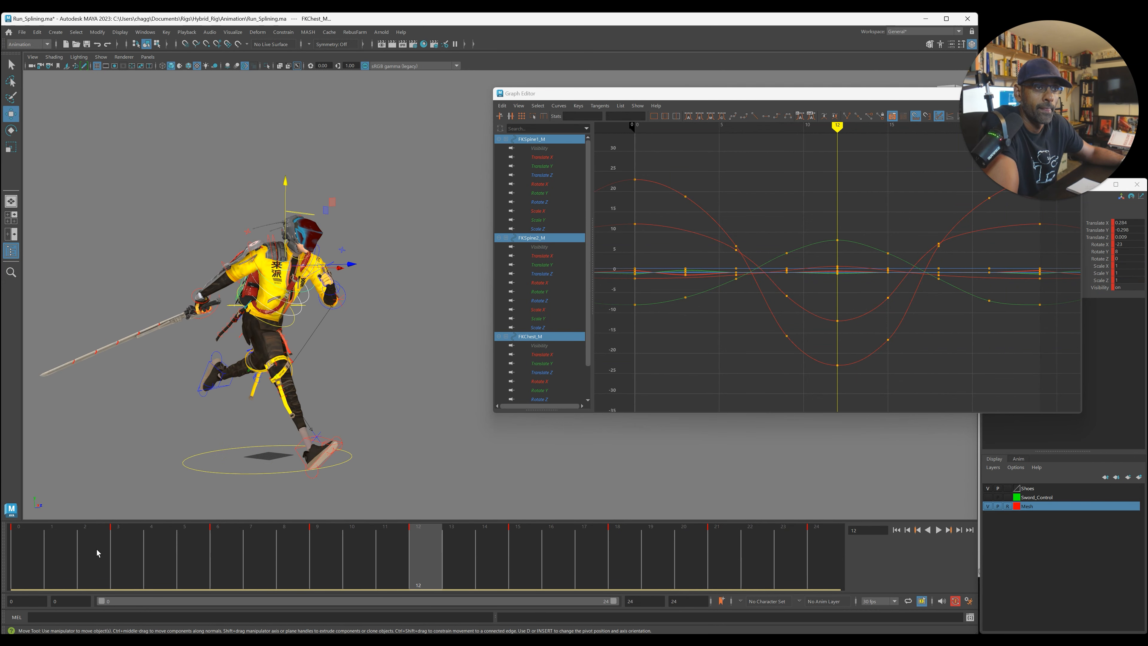
- Lower the spine and chest controls, with FKChest_M's Translate X about -1.257 at frame 3 and -0.99 at frame 15, and play back the run
drag(103, 556, 118, 561)
drag(289, 220, 291, 223)
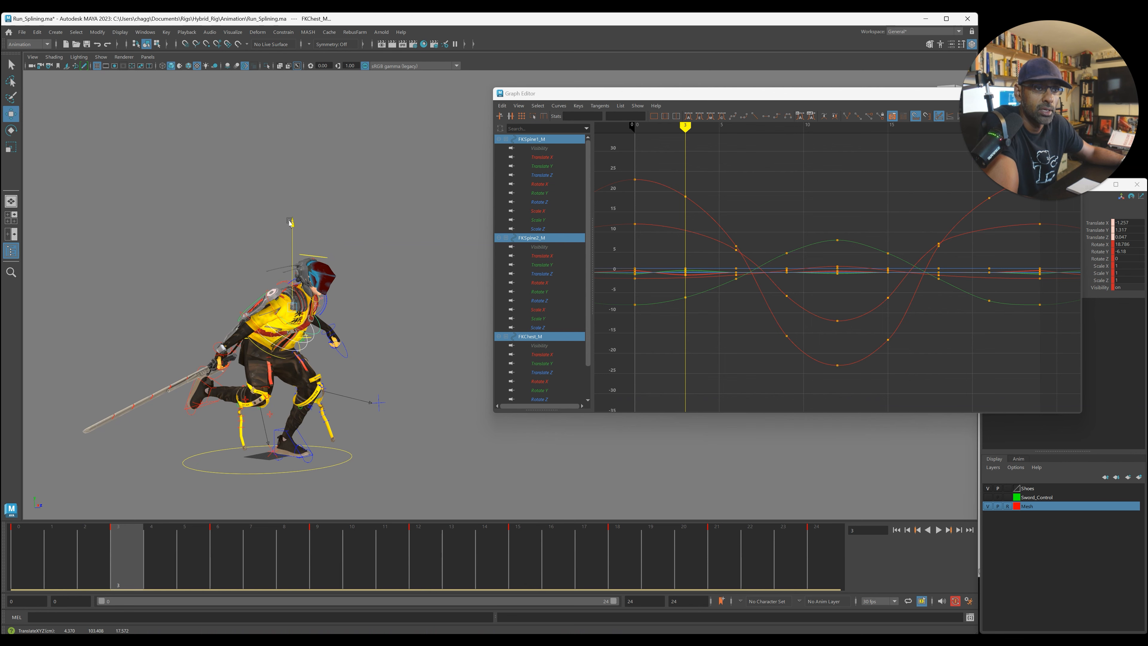
drag(148, 533, 516, 563)
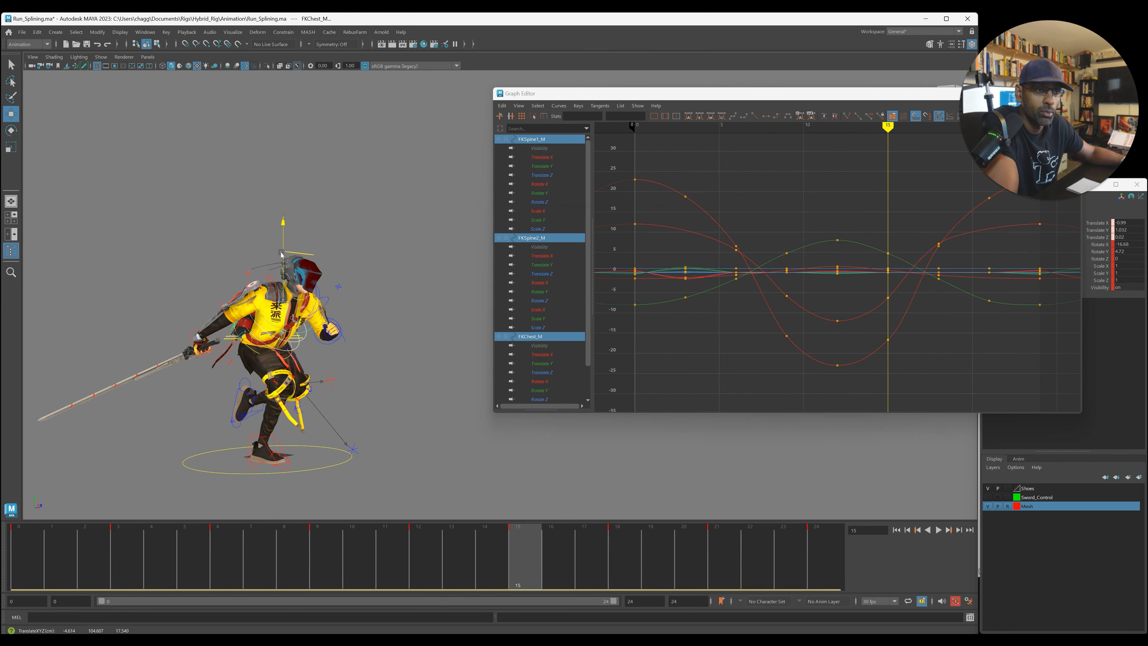
key(alt+v)
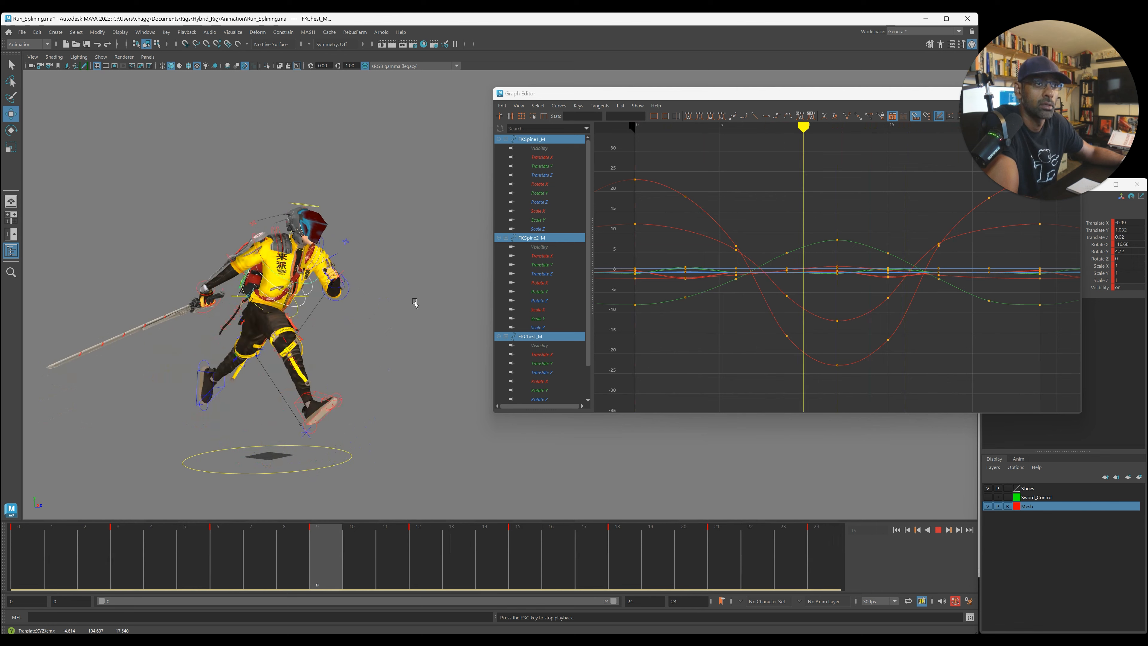
key(Escape)
- Isolate FKSpine1_M's Translate X, Y and Z curves and scrub through the run against them up to frame 12
click(283, 316)
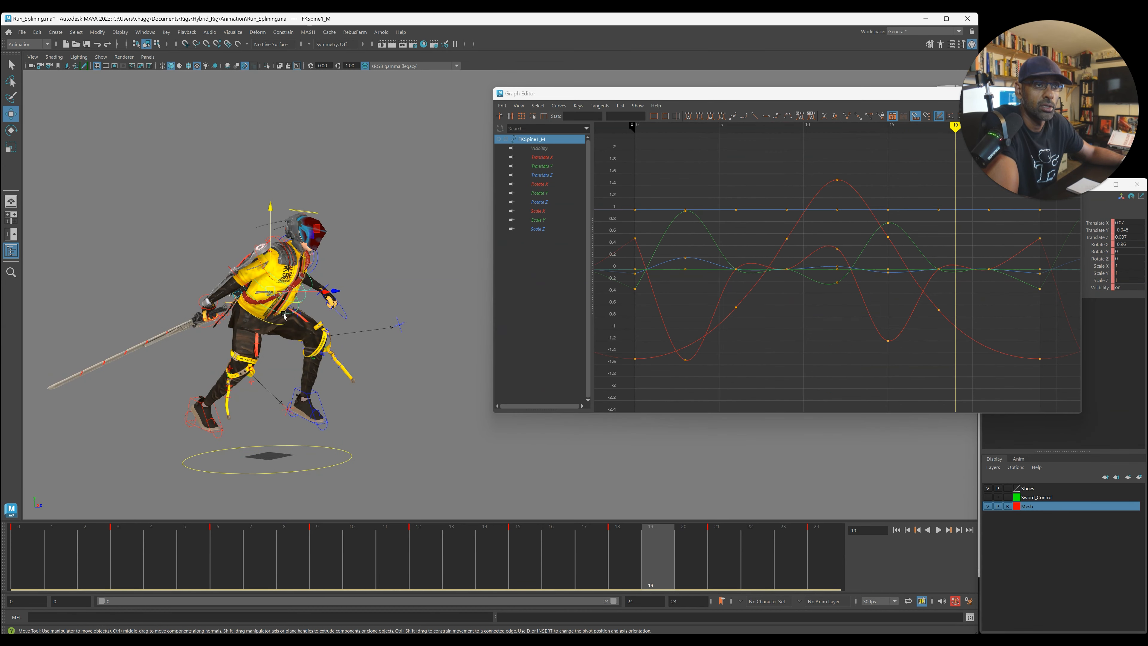
drag(539, 158, 539, 168)
key(f)
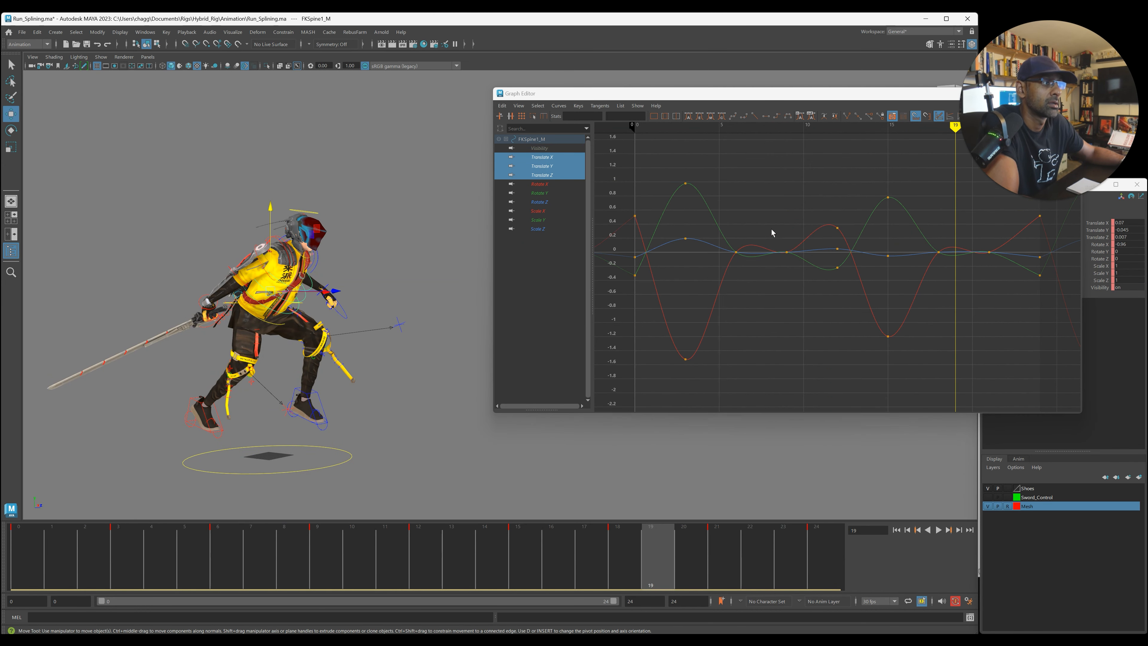
key(alt+shift+v)
key(a)
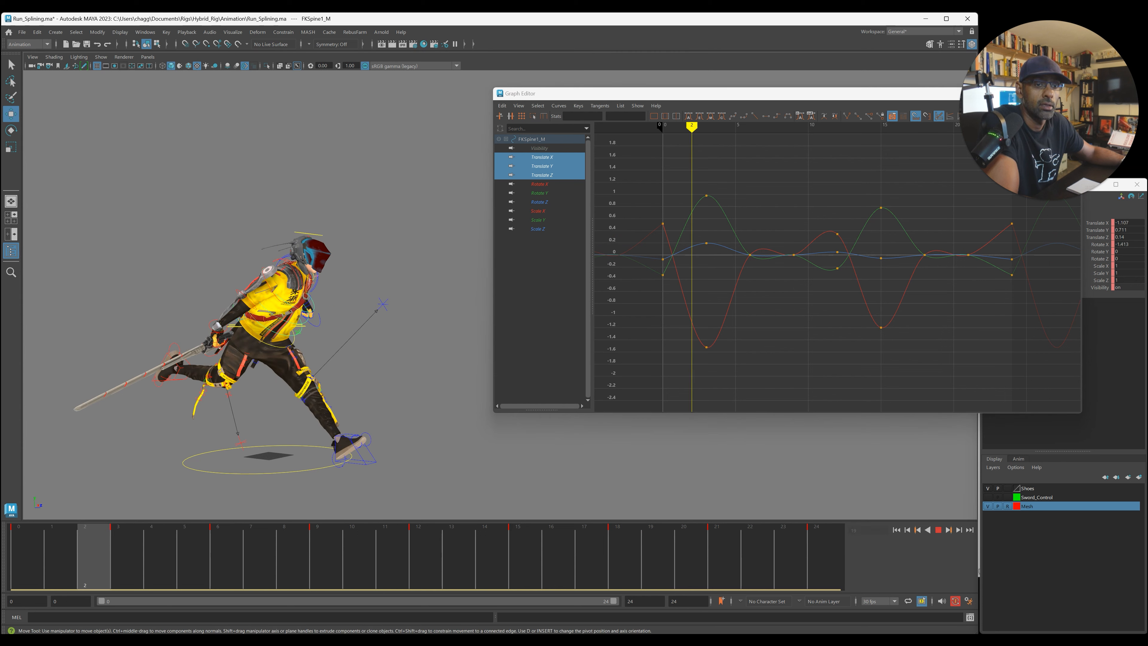
key(alt+v)
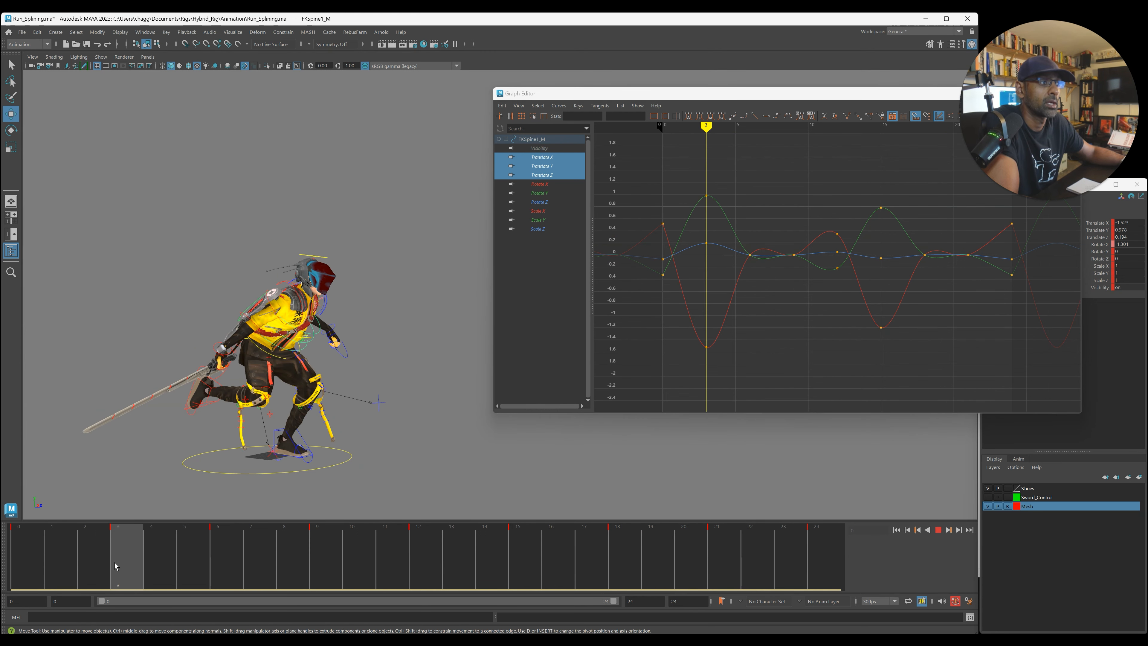
drag(119, 566, 325, 569)
click(404, 559)
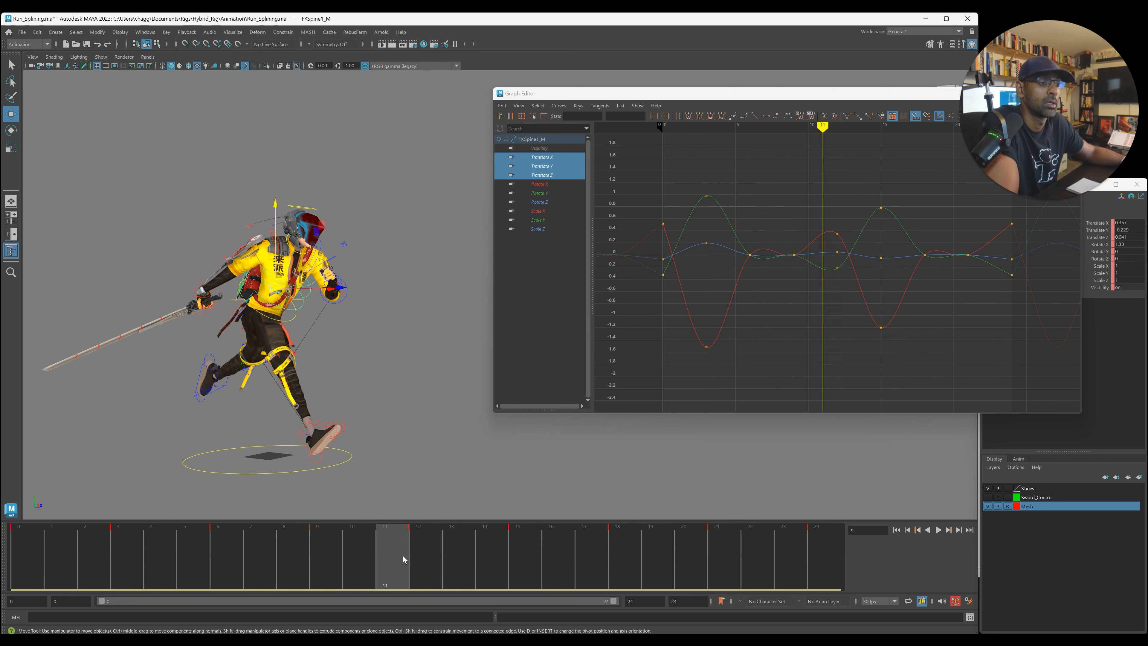
drag(403, 557, 428, 557)
- Delete FKSpine1_M's translate keys at frames 6, 9, 18 and 21
drag(725, 215, 807, 290)
key(Delete)
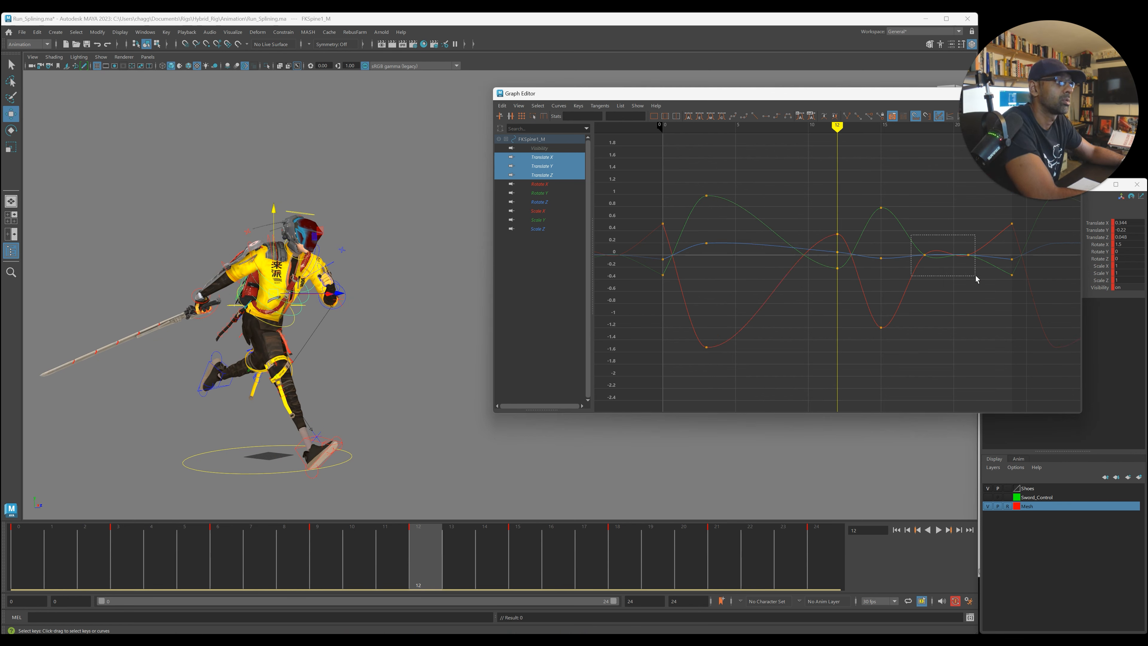
alt+right_drag(910, 270, 841, 235)
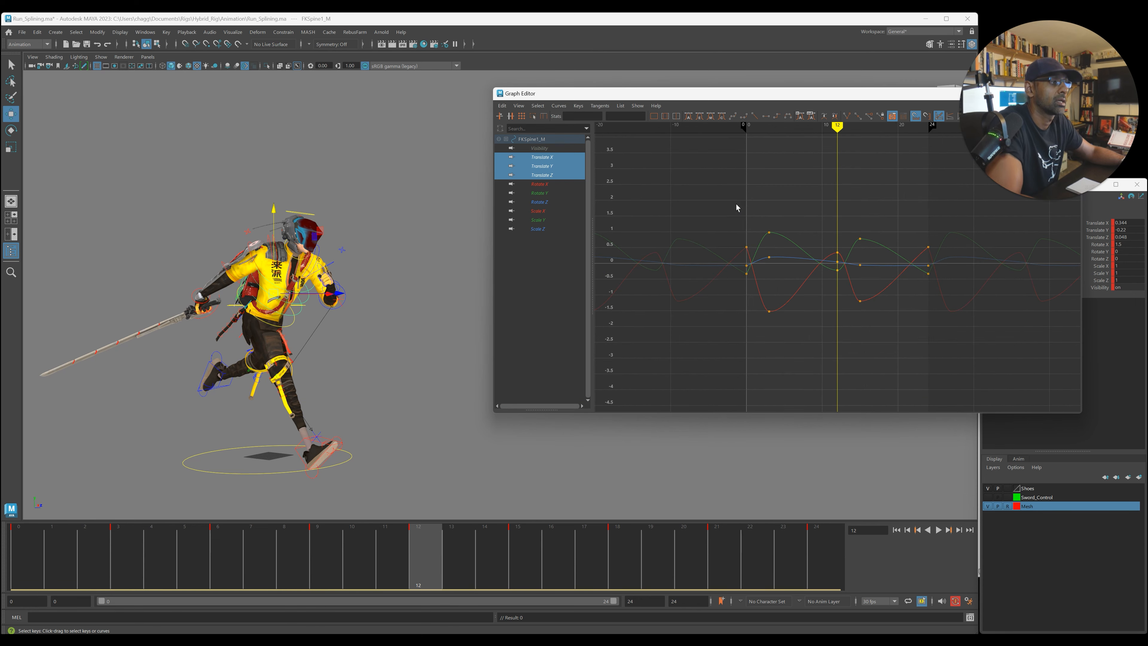
- Apply flat tangents to all of FKSpine1_M's remaining translate keys and play back the run
drag(718, 206, 1019, 336)
click(765, 116)
alt+right_drag(769, 266, 825, 323)
click(826, 336)
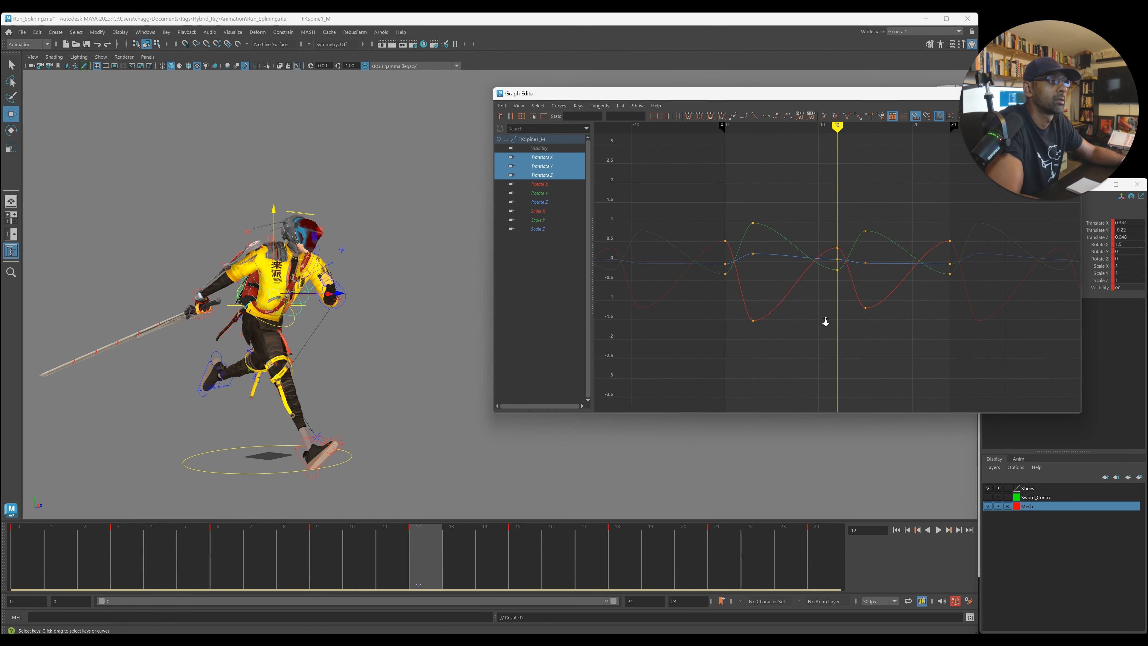
click(939, 530)
key(Escape)
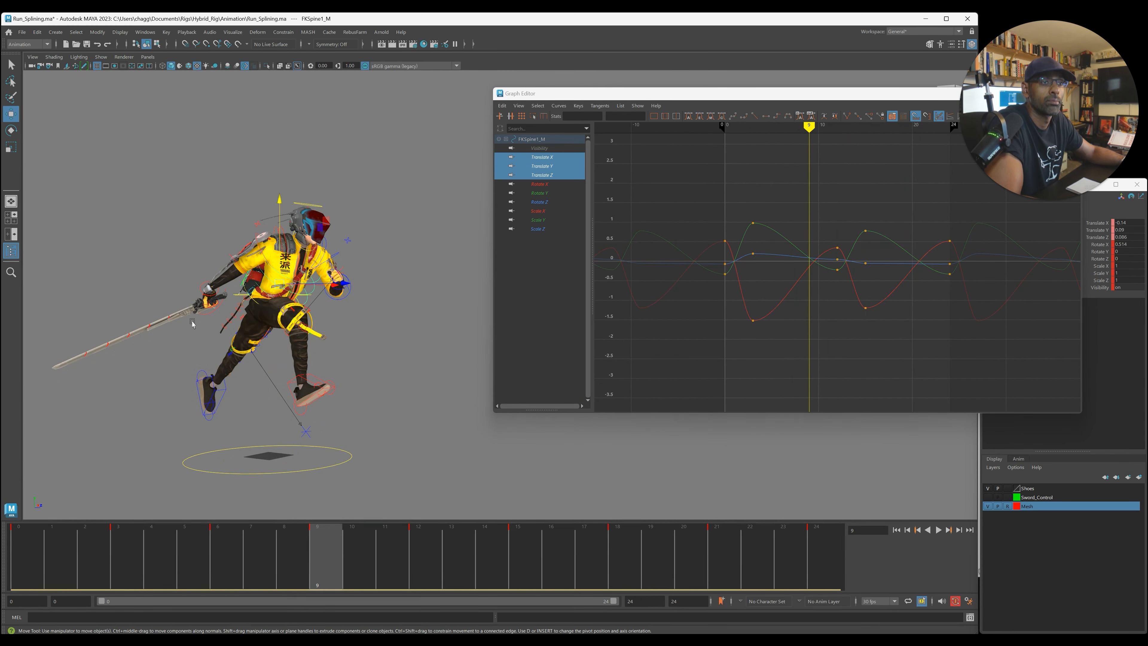
- Delete FKSpine2_M's translate keys at frames 6, 9, 18 and 21 and flatten the tangents of its remaining translate keys
click(395, 302)
click(266, 281)
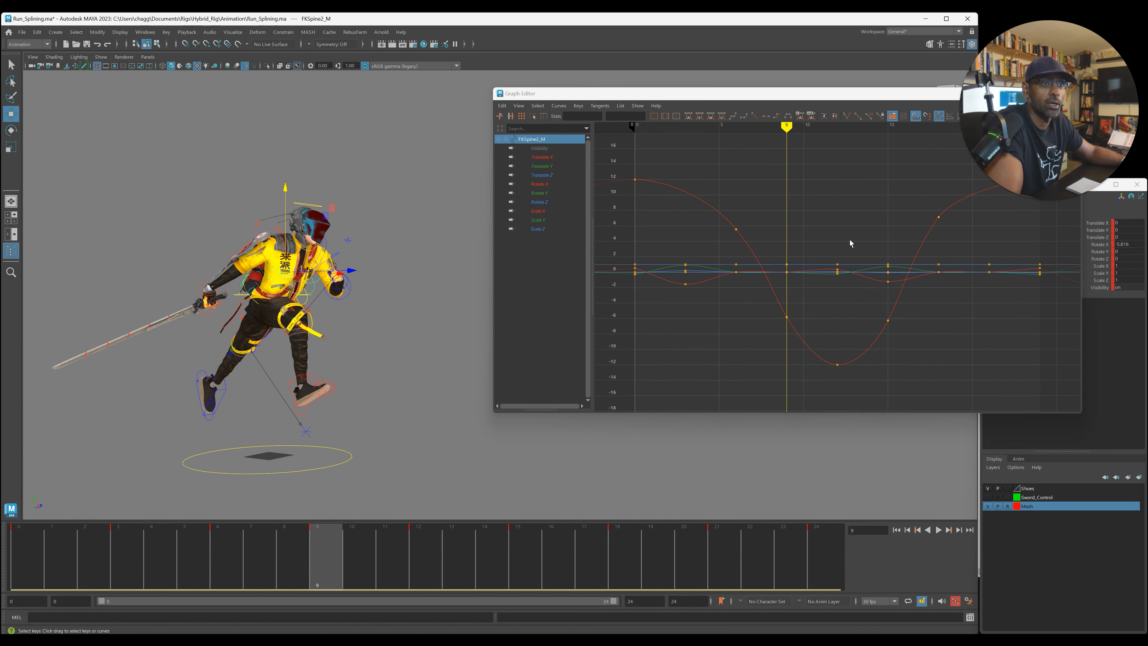
drag(556, 175, 545, 157)
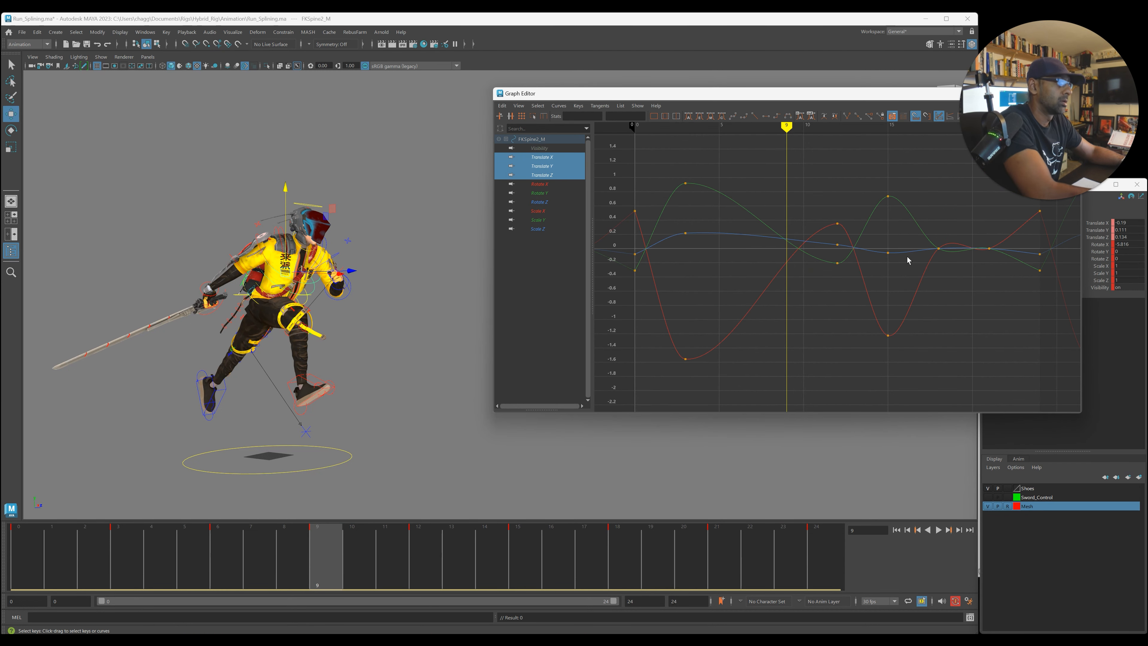
scroll(903, 256, down, 3)
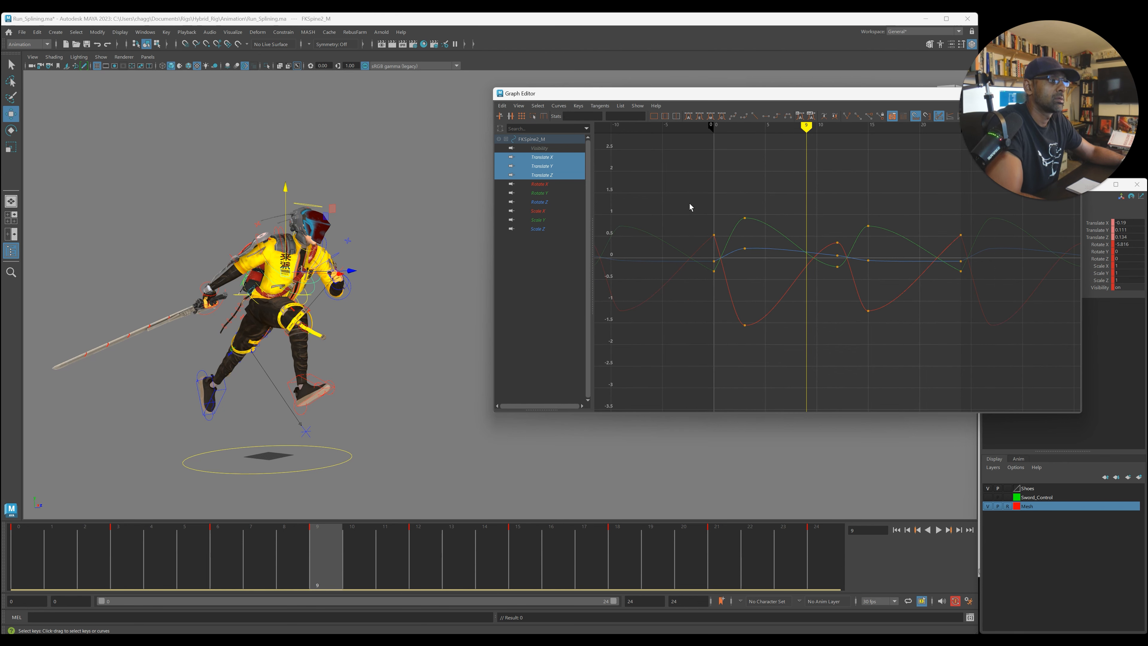
drag(690, 203, 992, 329)
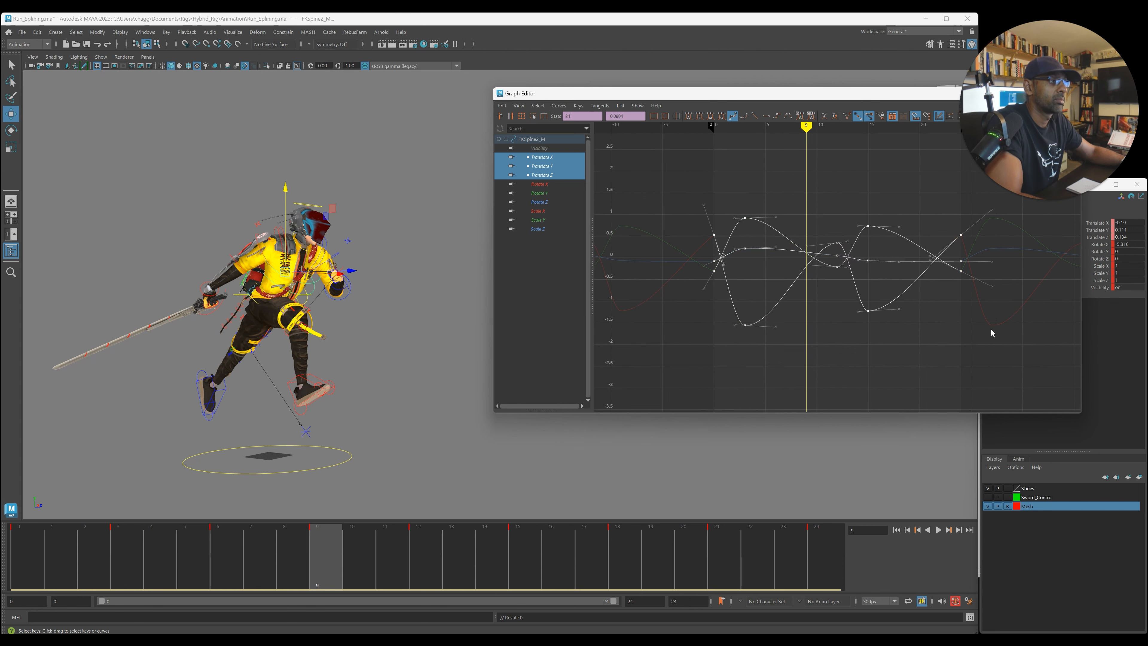
- Review FKSpine1_M's Translate X, Y and Z curves again, starting with all three isolated together
click(267, 292)
drag(548, 157, 551, 176)
scroll(796, 221, down, 1)
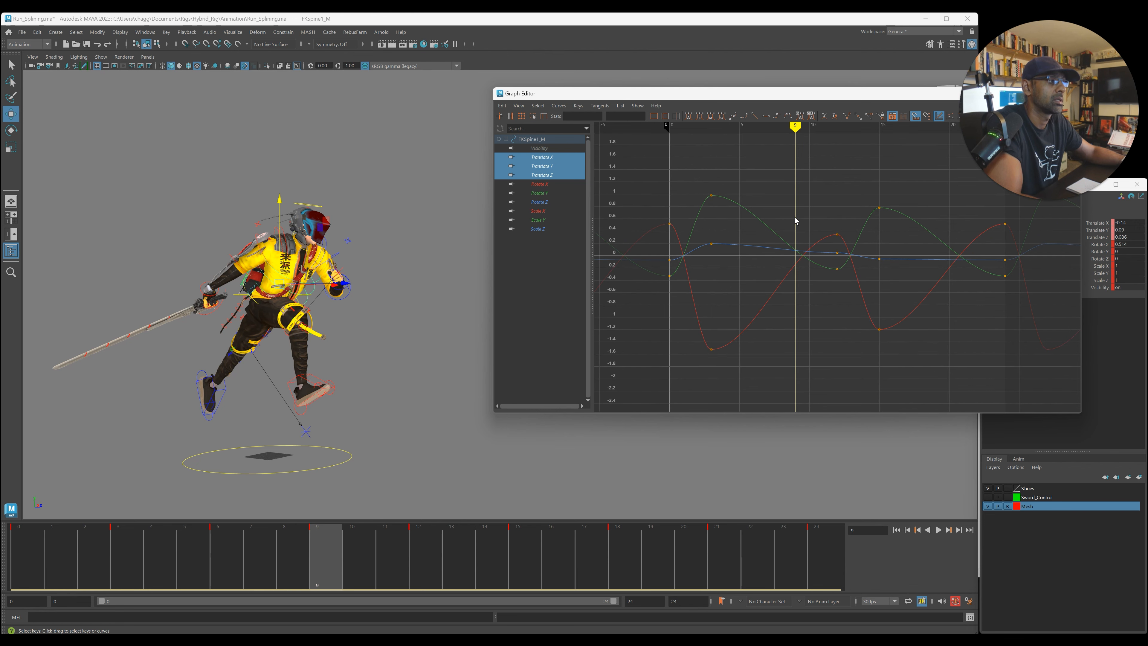
click(382, 330)
click(260, 289)
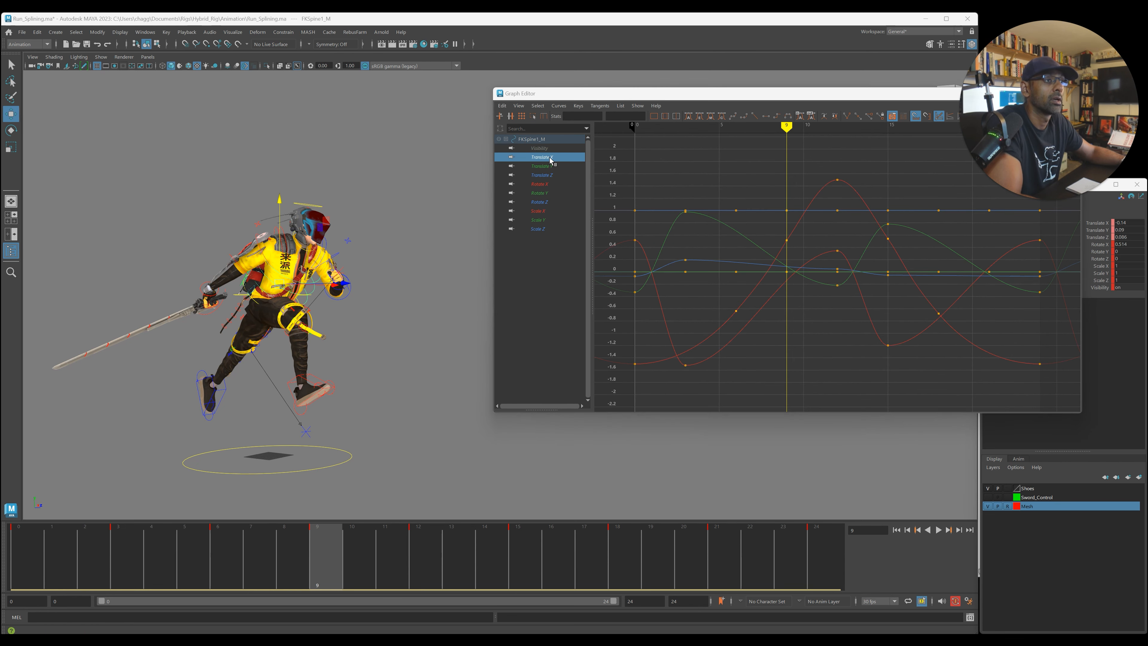
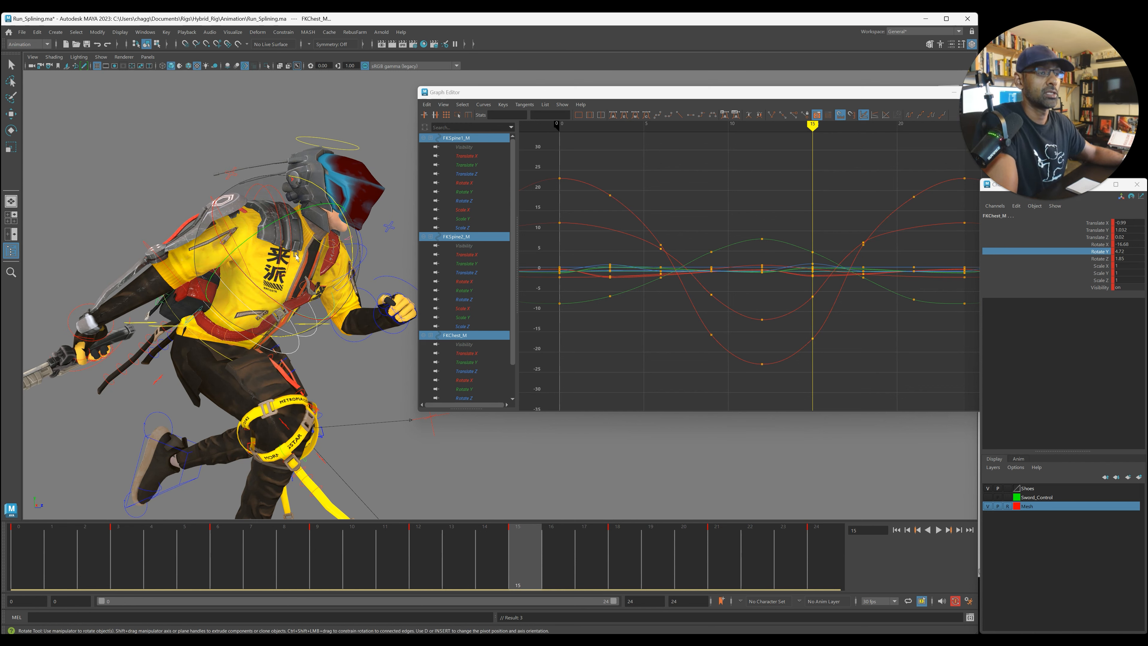
- On FKSpine1_M's Rotate Z curve, delete the key at frame 9 and flatten the tangents of the keys from frame 6 to 24
key(q)
click(361, 367)
click(297, 346)
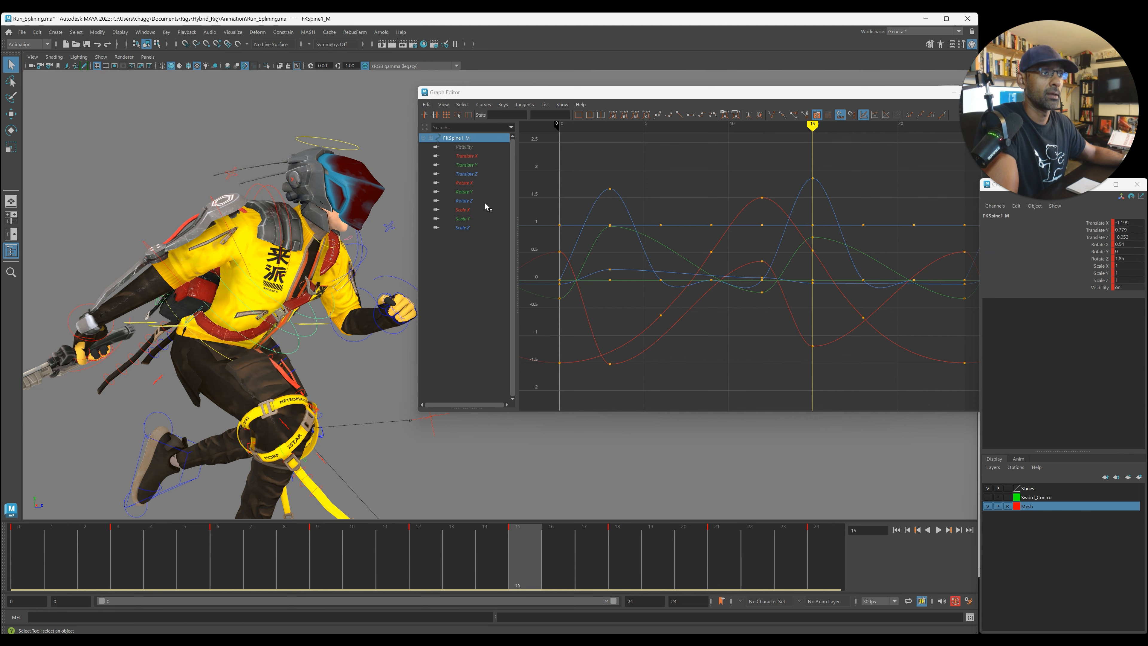
click(464, 201)
key(f)
drag(91, 556, 428, 566)
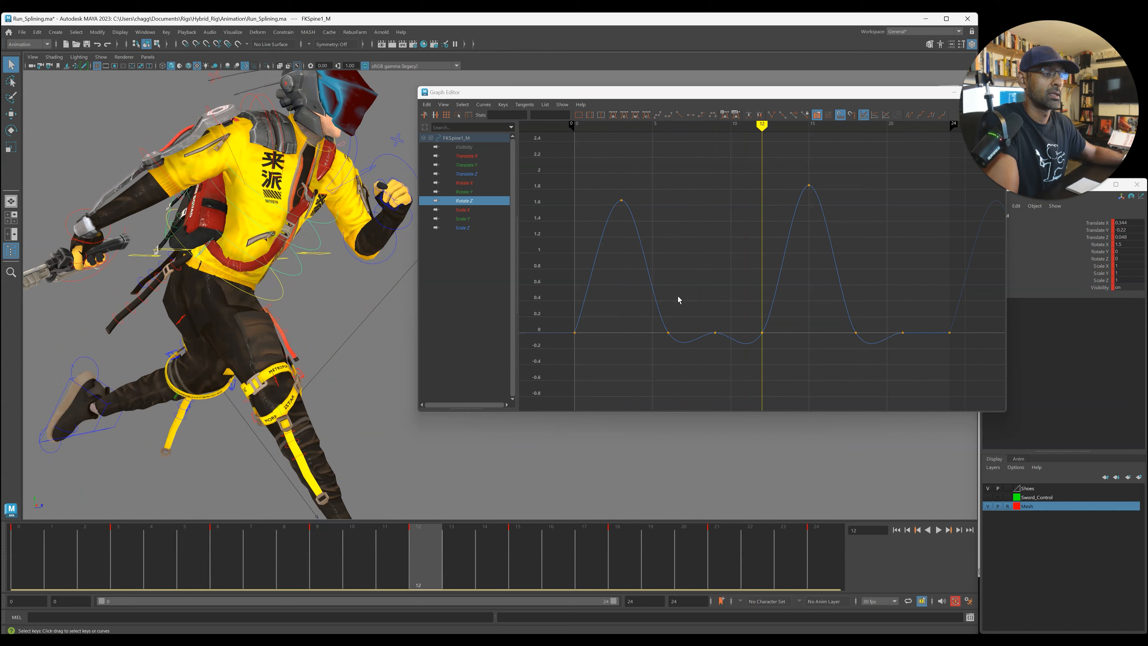
drag(647, 299, 808, 371)
key(shift+f)
drag(850, 324, 956, 340)
alt+right_drag(881, 328, 872, 321)
alt+middle_drag(871, 321, 811, 319)
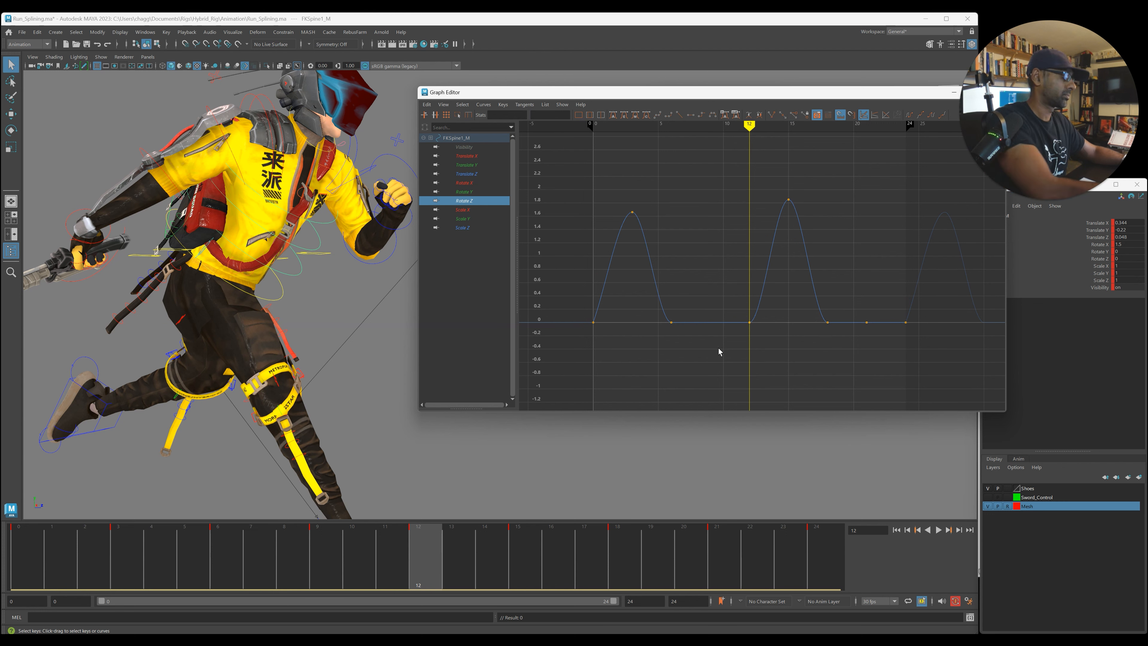
- Raise FKSpine1_M's Rotate Z key at frame 6 to about 0.266 and delete the keys at frames 18 and 21
drag(664, 320, 701, 351)
shift+middle_drag(700, 351, 698, 329)
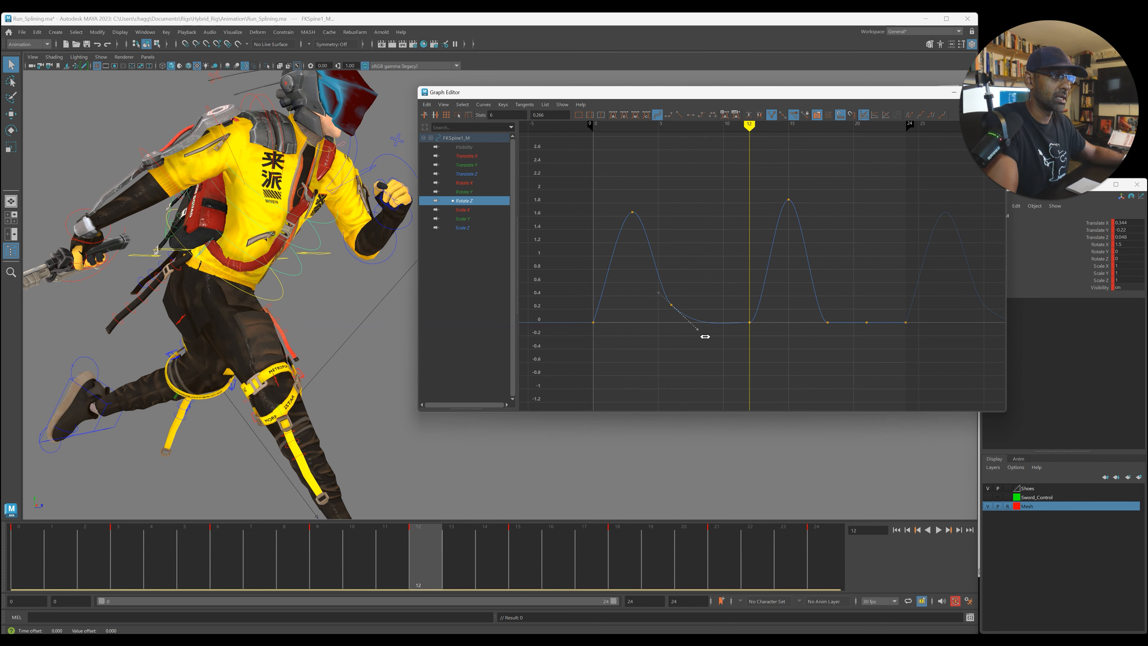
drag(801, 310, 840, 347)
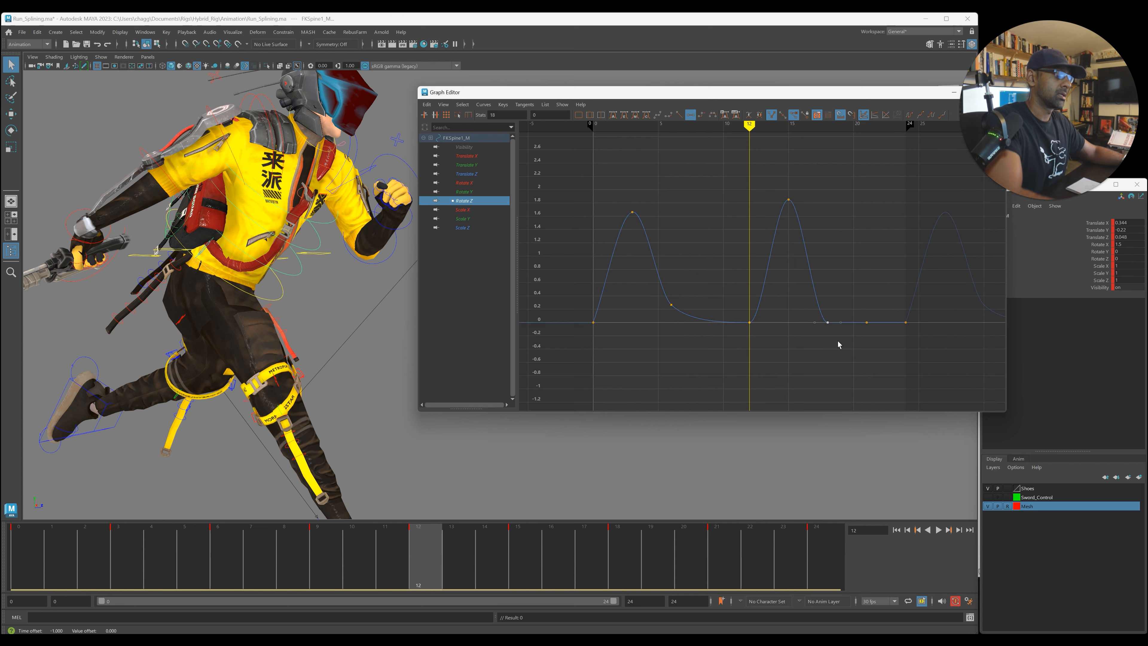
key(Delete)
drag(818, 309, 843, 337)
key(Delete)
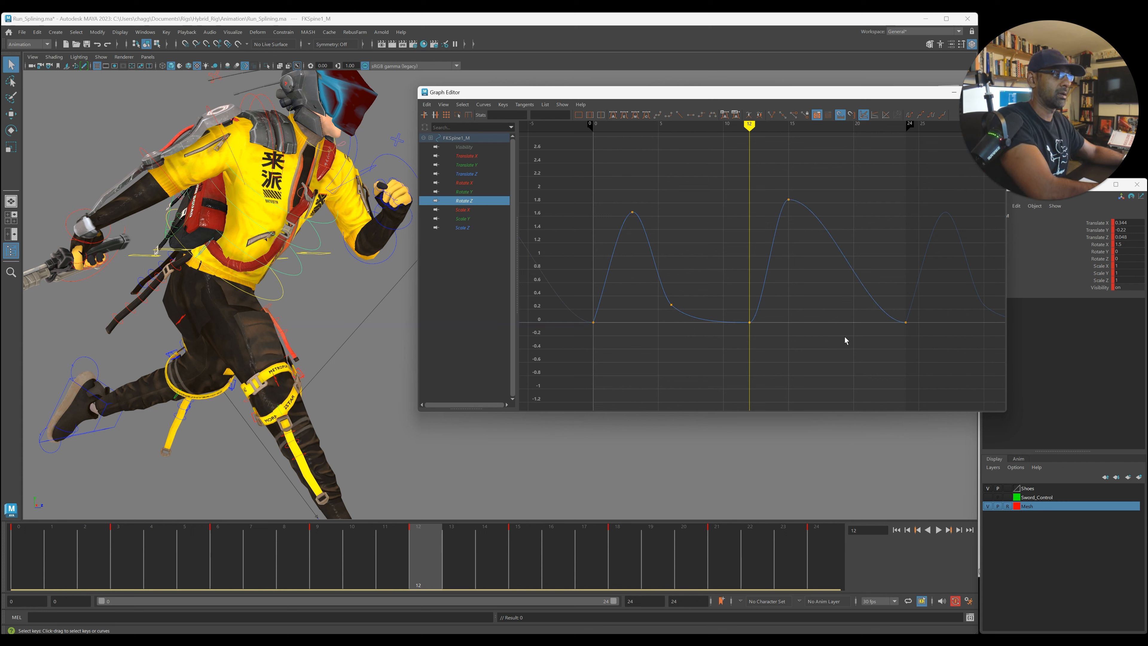
- Restore FKSpine1_M's deleted Rotate Z key at frame 18, raise it to about 0.277 and play back the run
key(x)
key(z)
key(a)
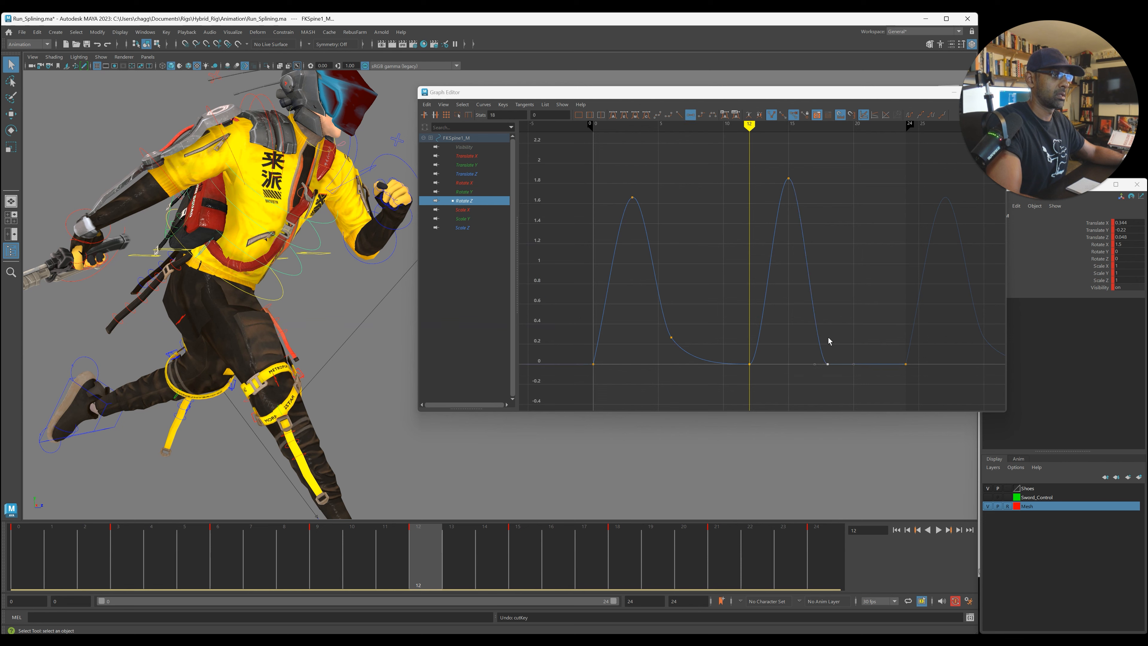
key(ctrl+z)
middle_drag(836, 379, 831, 353)
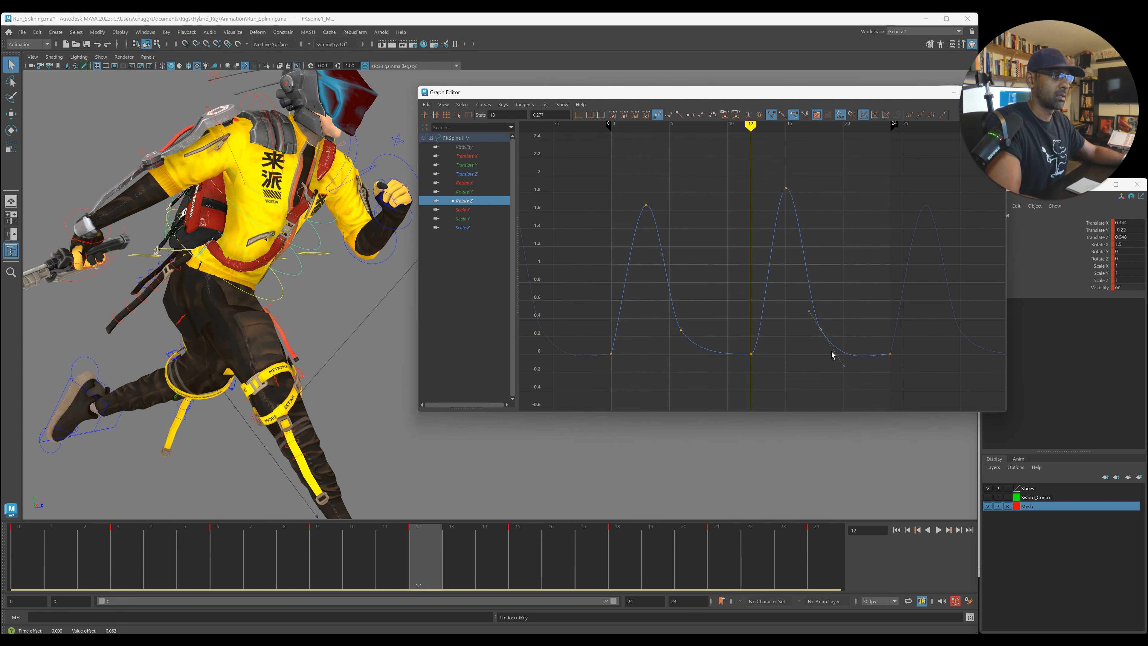
scroll(819, 347, down, 6)
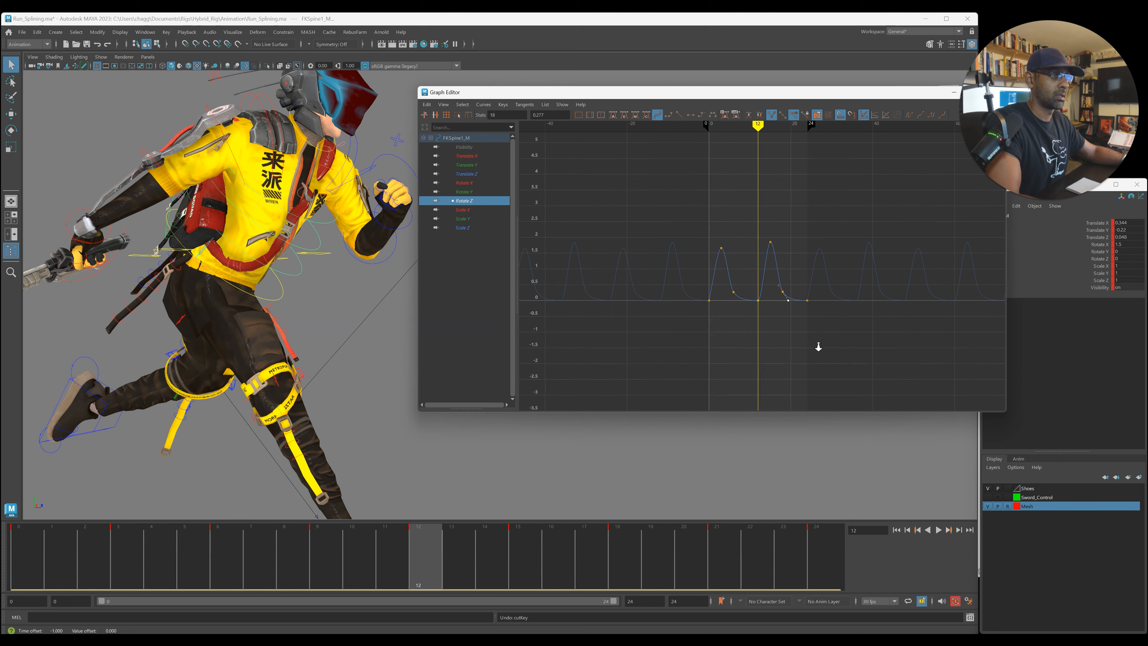
key(alt+v)
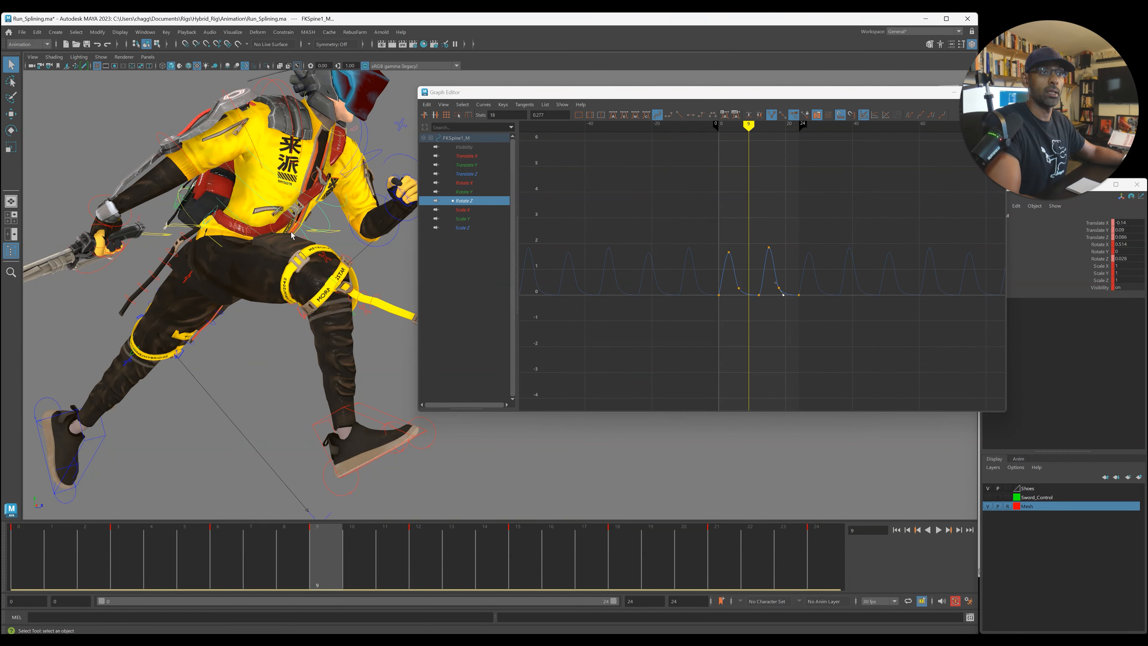
- Delete FKSpine2_M's Rotate Z keys at frames 9 and 21 and raise the key at frame 6 to about 0.327
click(296, 223)
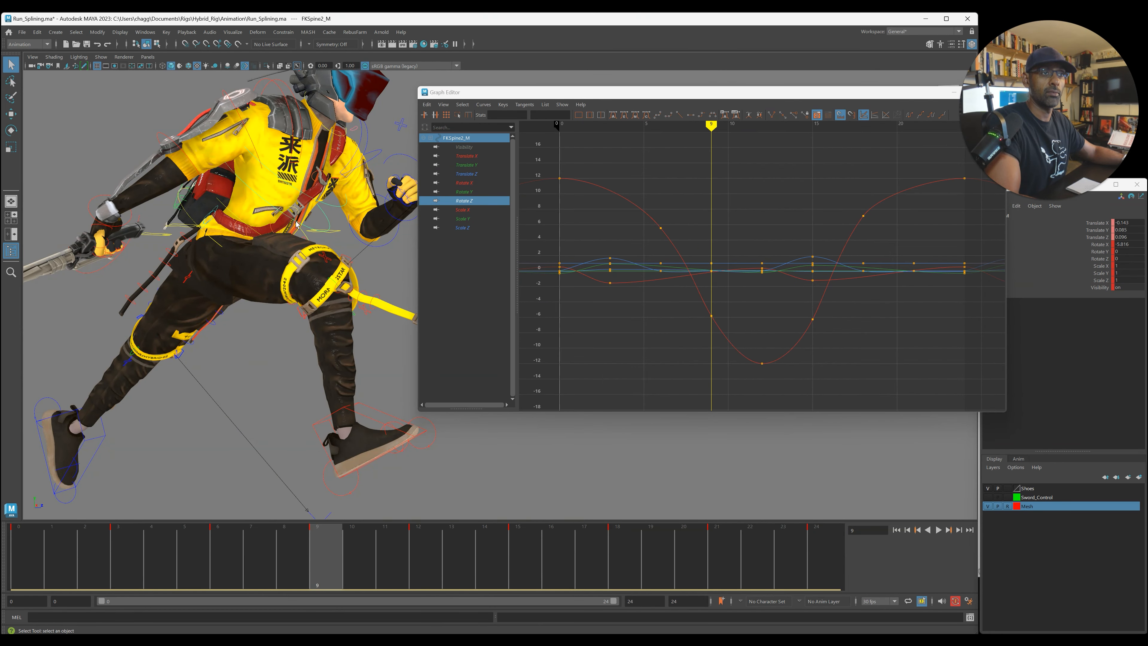
click(484, 200)
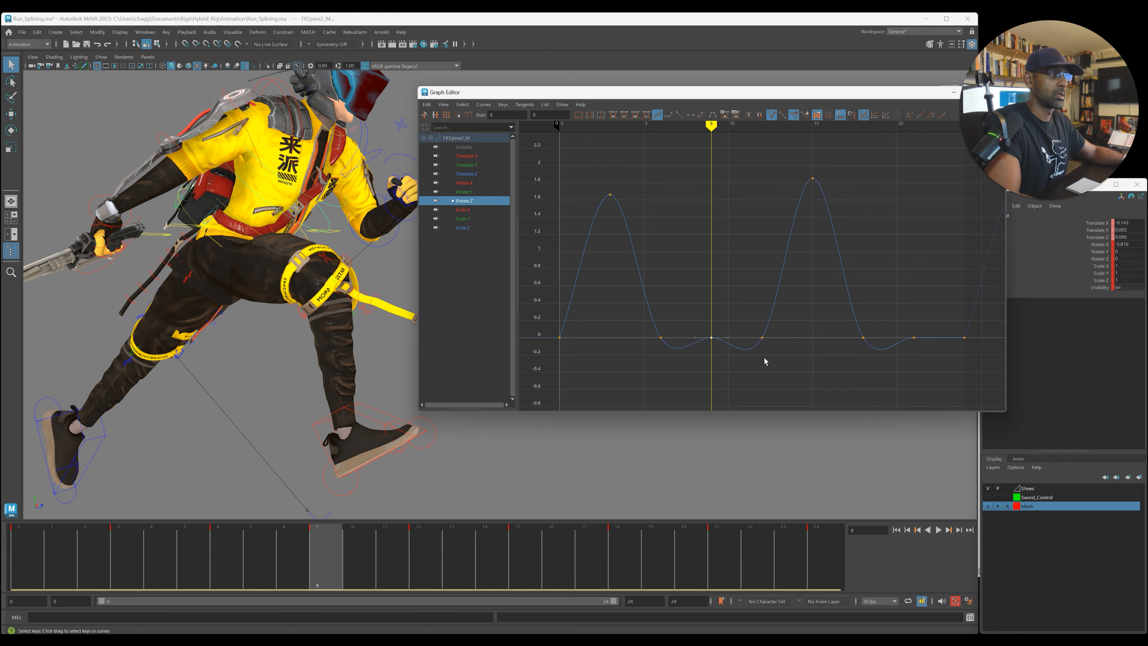
key(Delete)
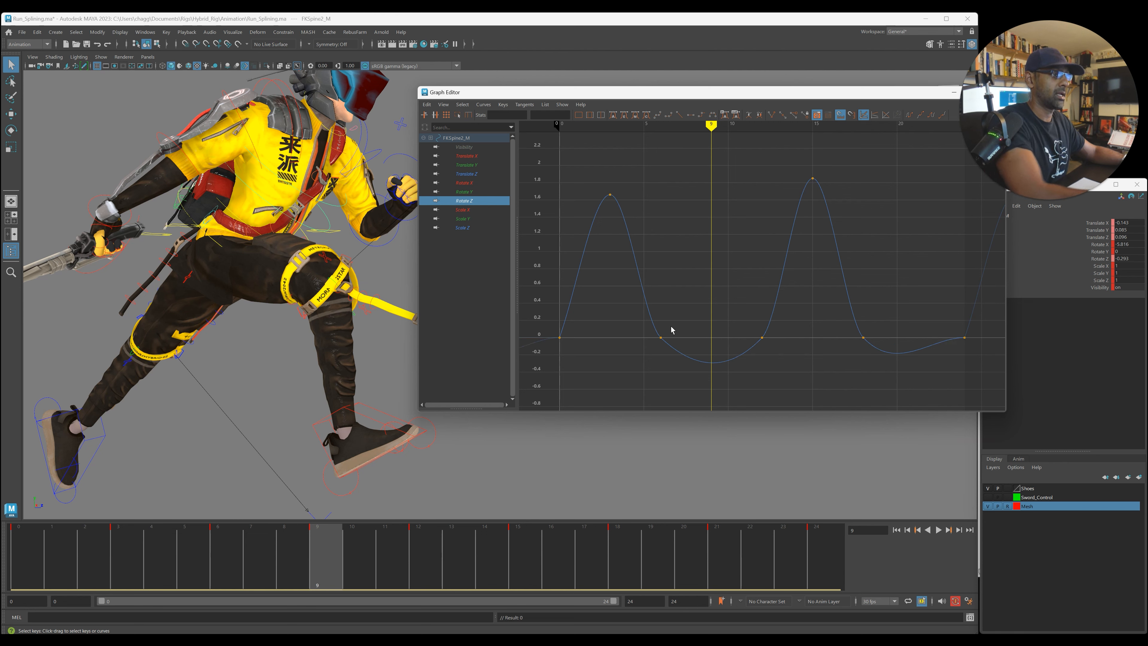
drag(671, 326, 651, 347)
shift+middle_drag(686, 364, 685, 335)
- Flatten FKSpine2_M's Rotate Z tangents from frame 12 to 24, then raise the frame 18 key and smooth its tangents
drag(726, 325, 990, 370)
key(shift+f)
drag(852, 326, 878, 356)
shift+middle_drag(876, 352, 878, 332)
key(shift+s)
drag(884, 337, 901, 369)
shift+middle_drag(898, 360, 888, 360)
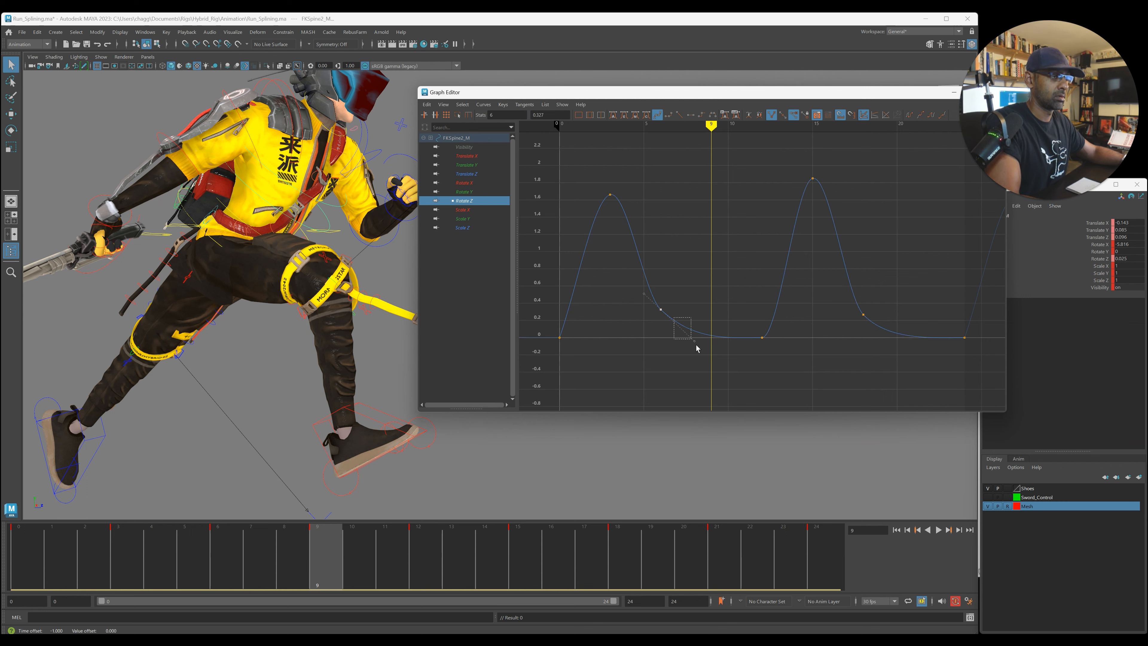
- Check FKSpine1_M's Rotate Z curve for reference and delete FKChest_M's Rotate Z keys at frames 9 and 21
click(243, 225)
click(470, 201)
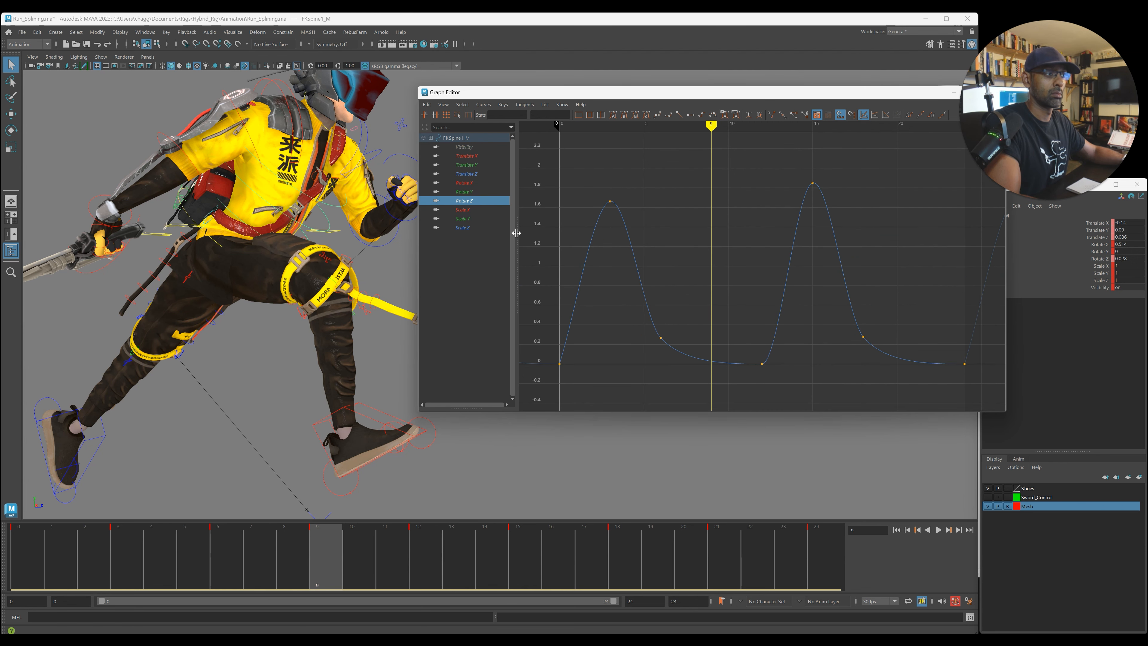
click(292, 189)
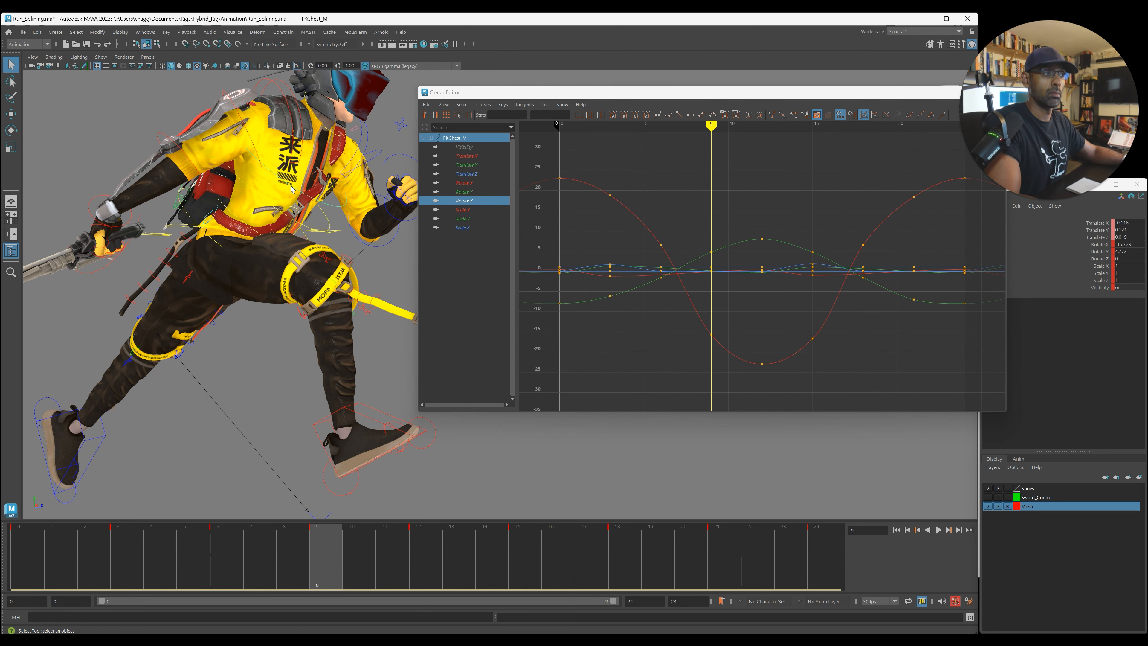
click(501, 203)
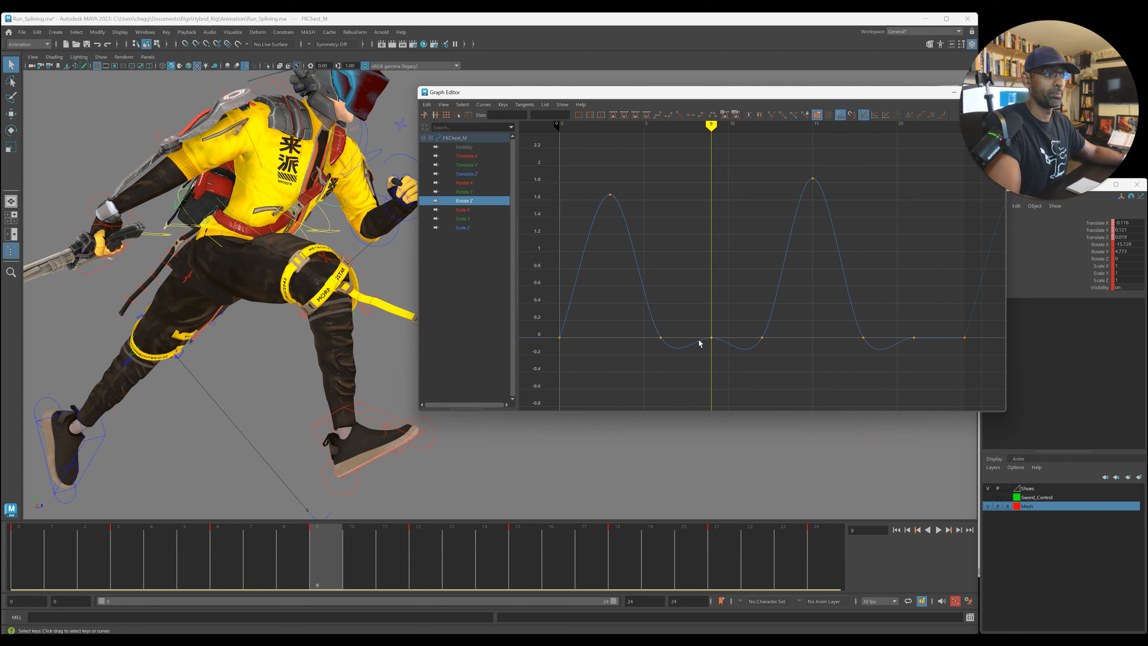
drag(702, 330, 733, 364)
key(Delete)
drag(925, 326, 889, 361)
key(Delete)
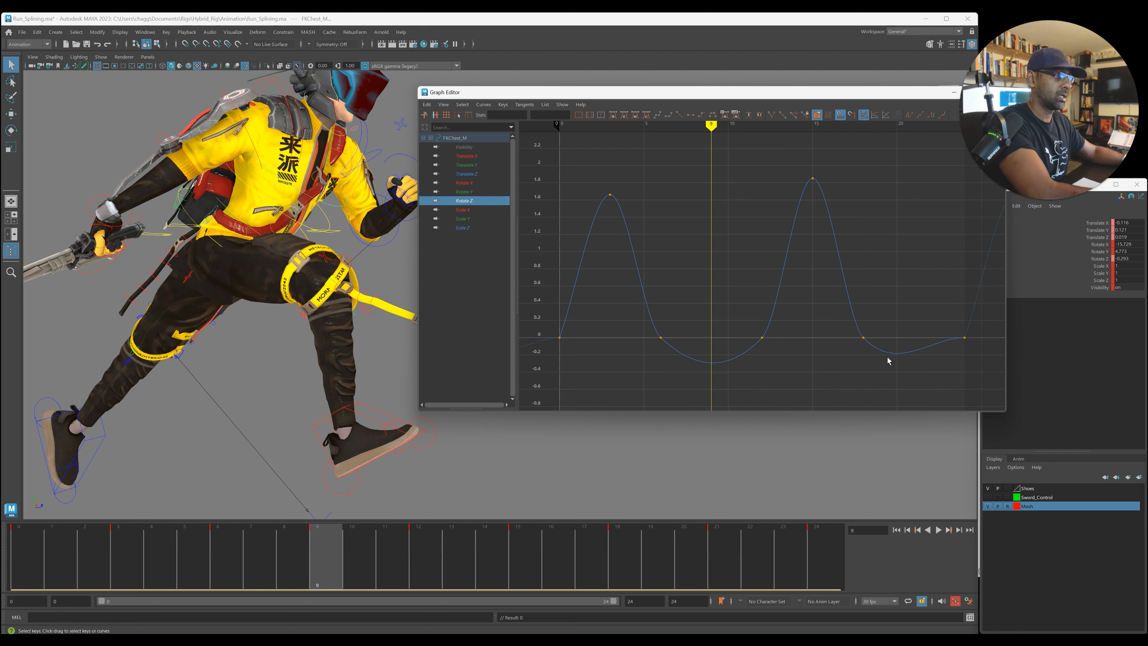
- Raise FKChest_M's Rotate Z keys at frames 6 and 18 together and flatten the tangents of the key at frame 12
drag(639, 330, 681, 362)
shift+drag(881, 325, 855, 356)
shift+middle_drag(851, 358, 849, 330)
drag(735, 330, 783, 354)
click(691, 114)
- Isolate FKChest_M's Translate X curve and raise its low key at frame 3
click(466, 156)
scroll(751, 272, down, 4)
drag(639, 206, 702, 241)
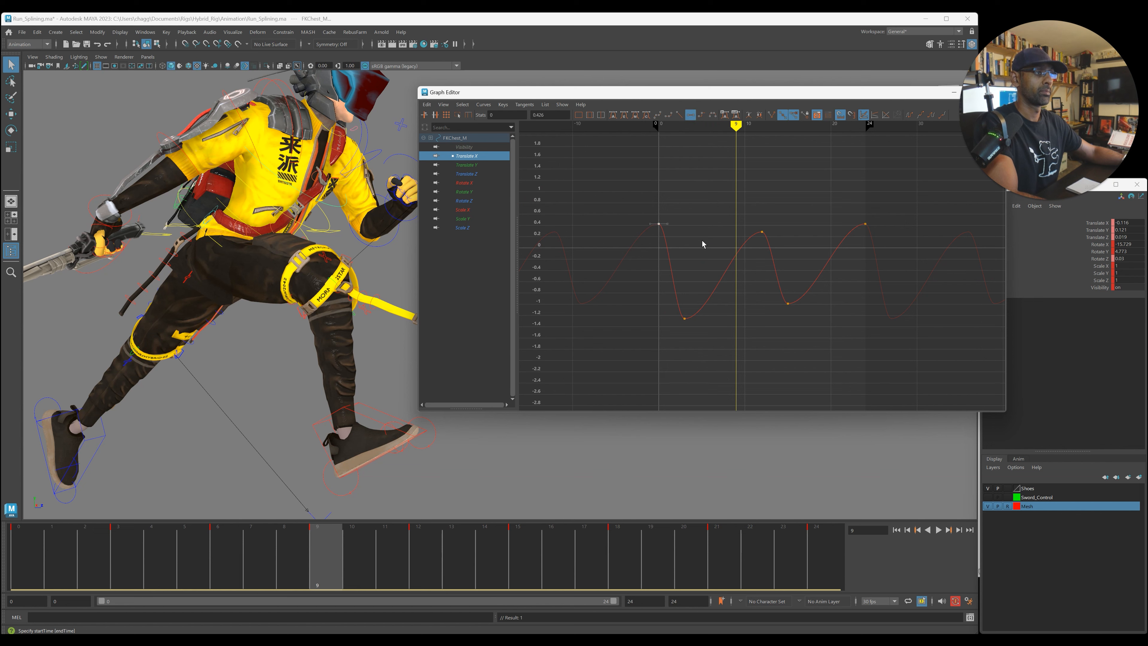
drag(665, 310, 700, 334)
shift+middle_drag(700, 333, 703, 317)
- Isolate FKChest_M's Translate Y curve and raise the key at frame 15 to about 1.19
click(472, 166)
key(f)
scroll(758, 296, down, 4)
drag(768, 220, 825, 253)
shift+middle_drag(826, 256, 829, 235)
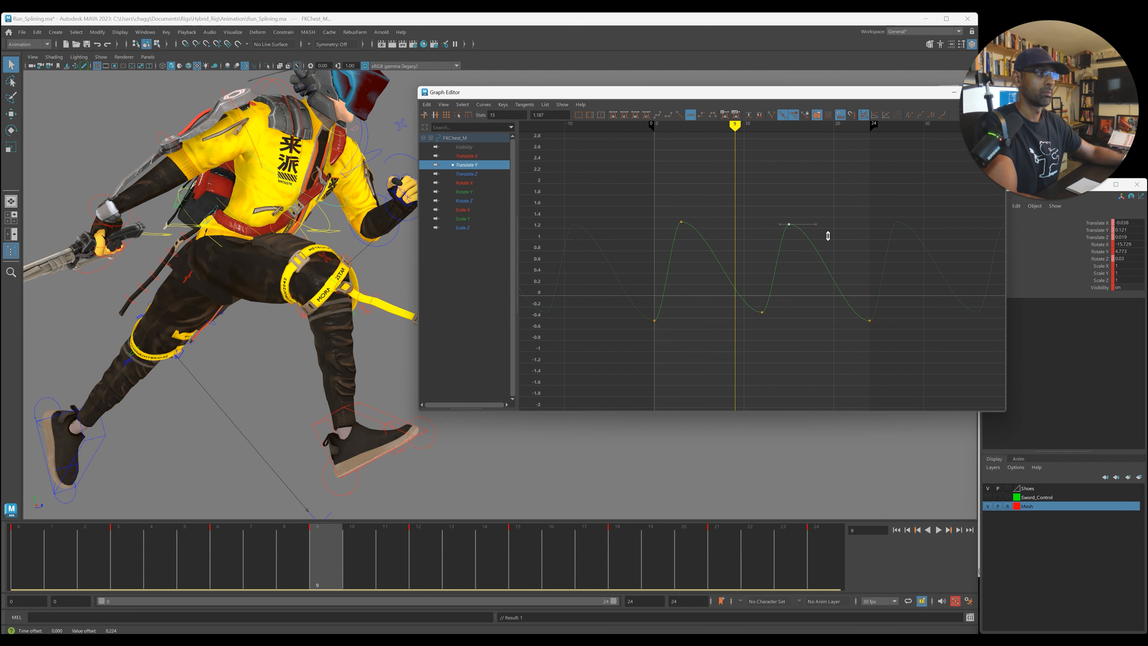
- Enter -0.446 for FKChest_M's Translate Y key at frame 24 and check it against the key at frame 0
drag(849, 284, 906, 368)
double_click(546, 115)
drag(827, 290, 904, 354)
double_click(532, 116)
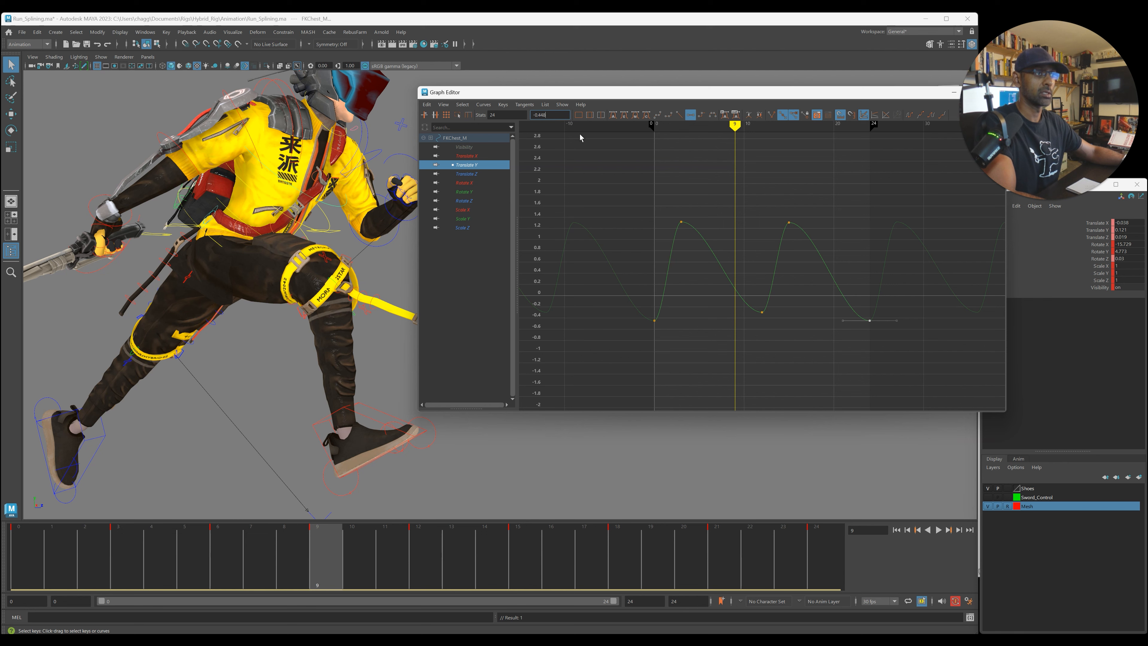
key(Return)
drag(627, 291, 707, 352)
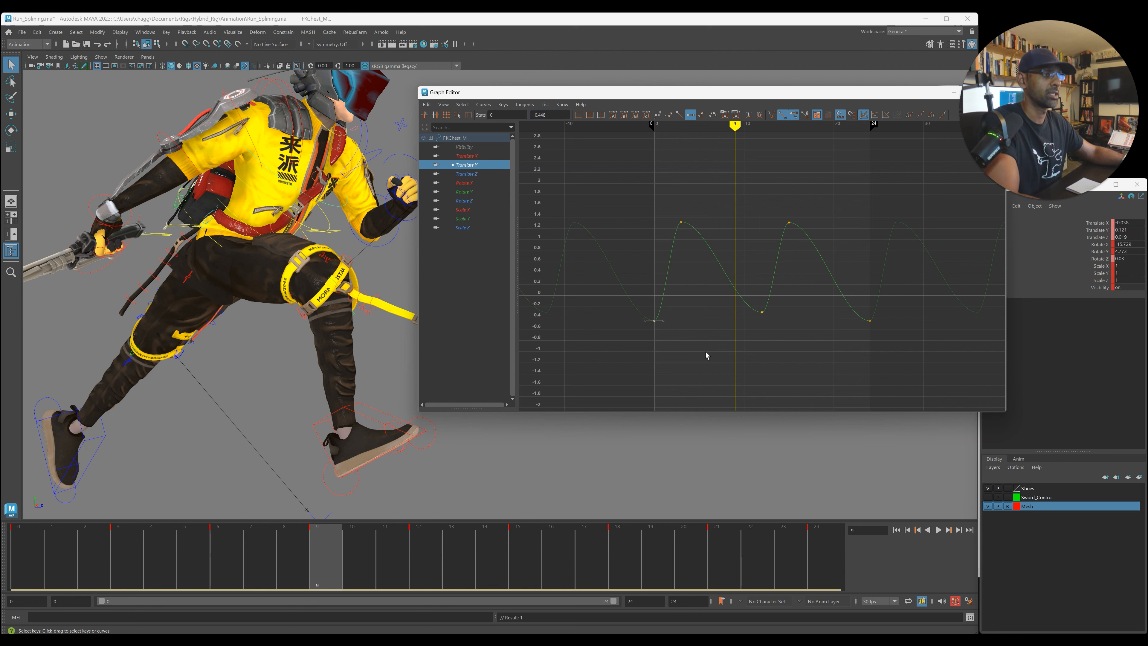
- Compare FKChest_M's first and last Translate Z keys, lower the key at frame 12 to about 0.0066 and play back the run
click(479, 173)
drag(637, 337, 718, 384)
drag(843, 340, 898, 384)
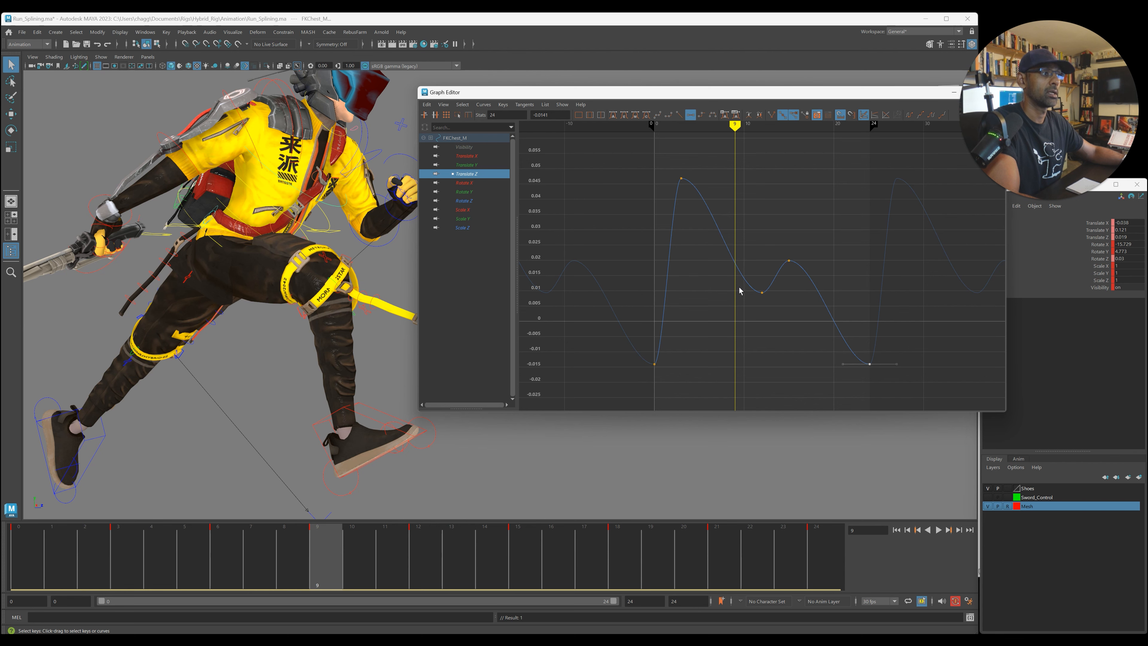
drag(737, 270, 778, 318)
shift+middle_drag(779, 318, 780, 327)
key(alt+v)
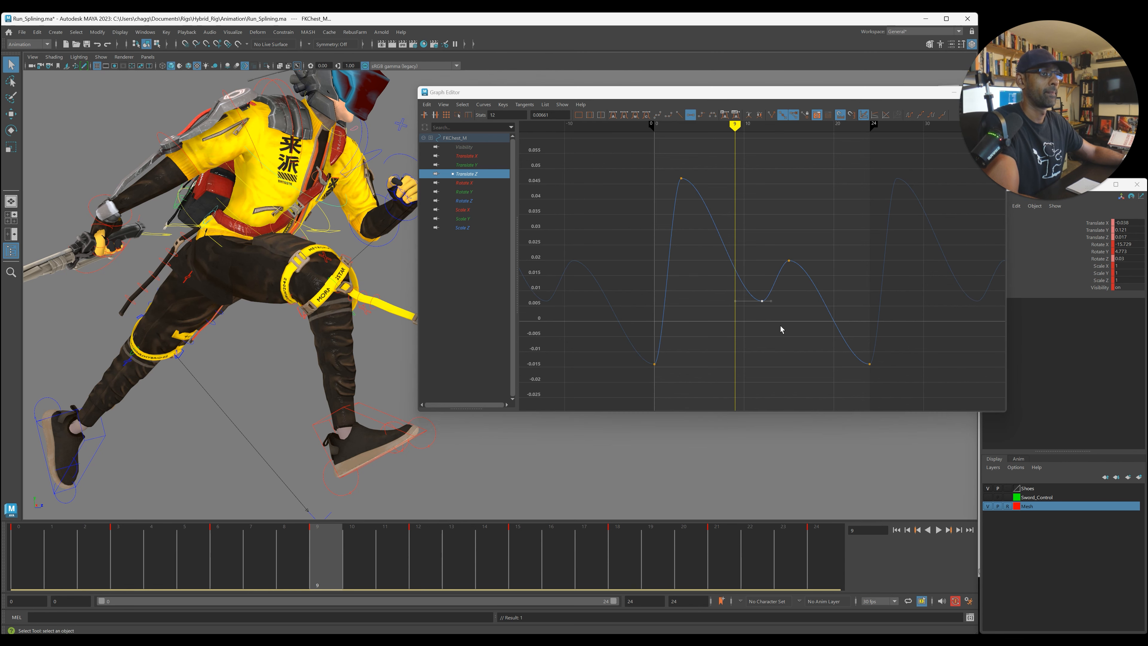
key(Escape)
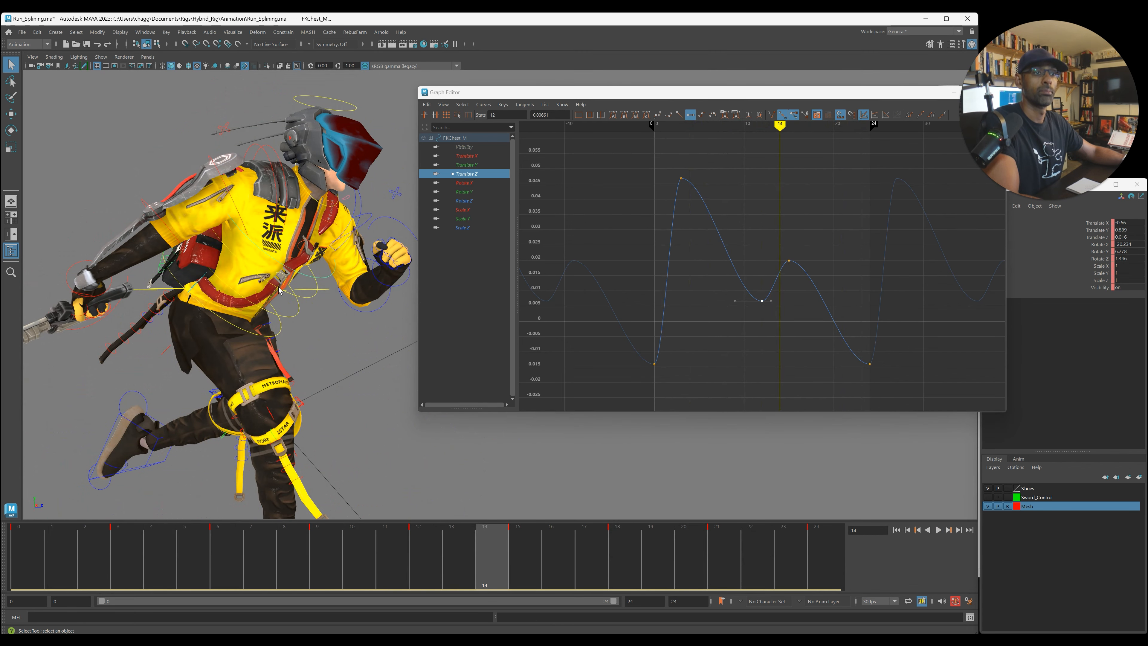
- Lower FKSpine2_M's Translate X key at frame 15 to about -1.558
click(294, 292)
click(476, 156)
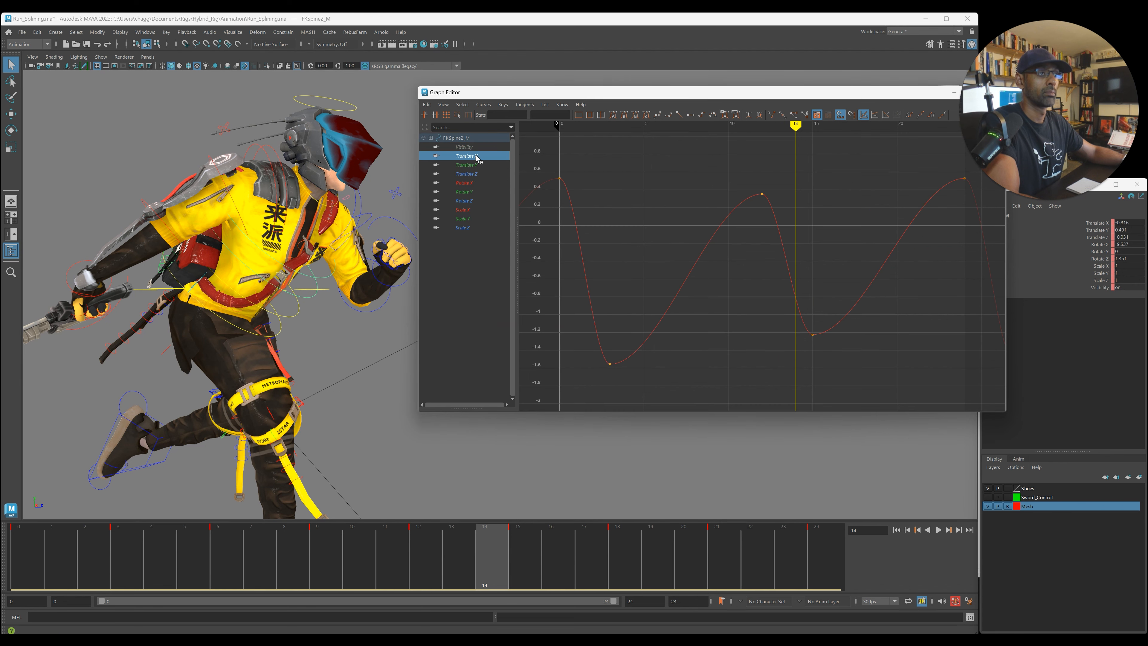
drag(795, 313, 859, 390)
shift+middle_drag(859, 390, 861, 407)
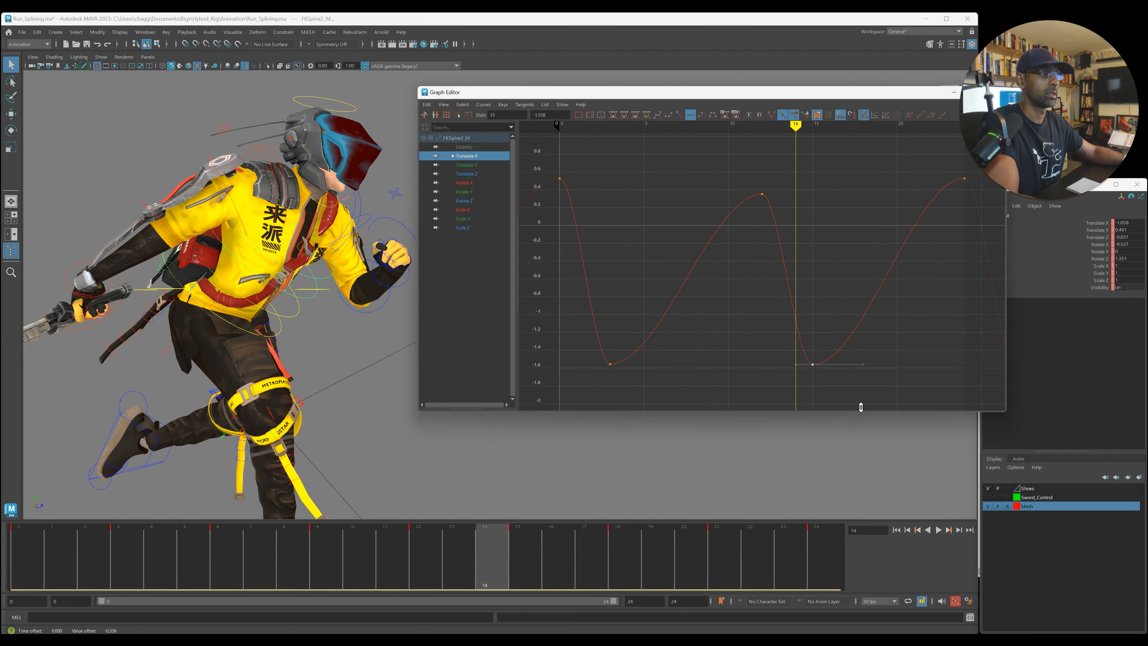
- Raise FKSpine2_M's Translate Y key at frame 15 and lower the one at frame 12, and isolate its Translate Z curve
click(463, 166)
drag(771, 209, 840, 252)
shift+middle_drag(846, 260, 840, 231)
drag(728, 312, 789, 377)
shift+middle_drag(789, 376, 792, 390)
key(a)
click(491, 174)
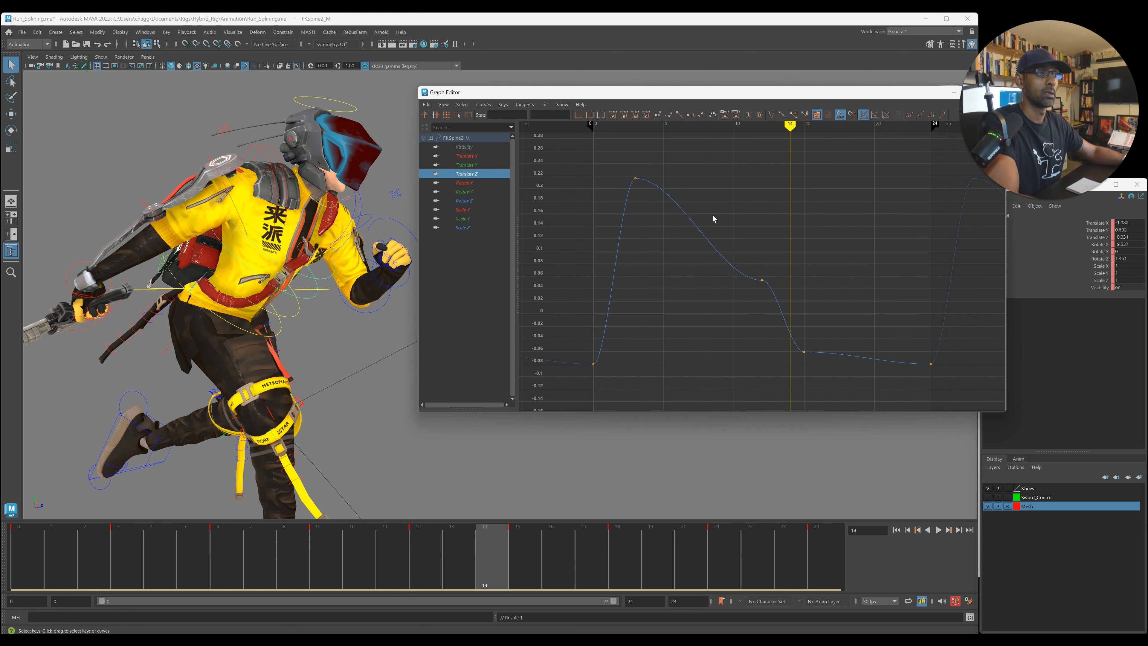
- Raise FKSpine2_M's Translate Z key at frame 15 to about -0.048
click(763, 281)
drag(786, 328, 831, 367)
scroll(857, 278, down, 5)
shift+middle_drag(827, 270, 827, 269)
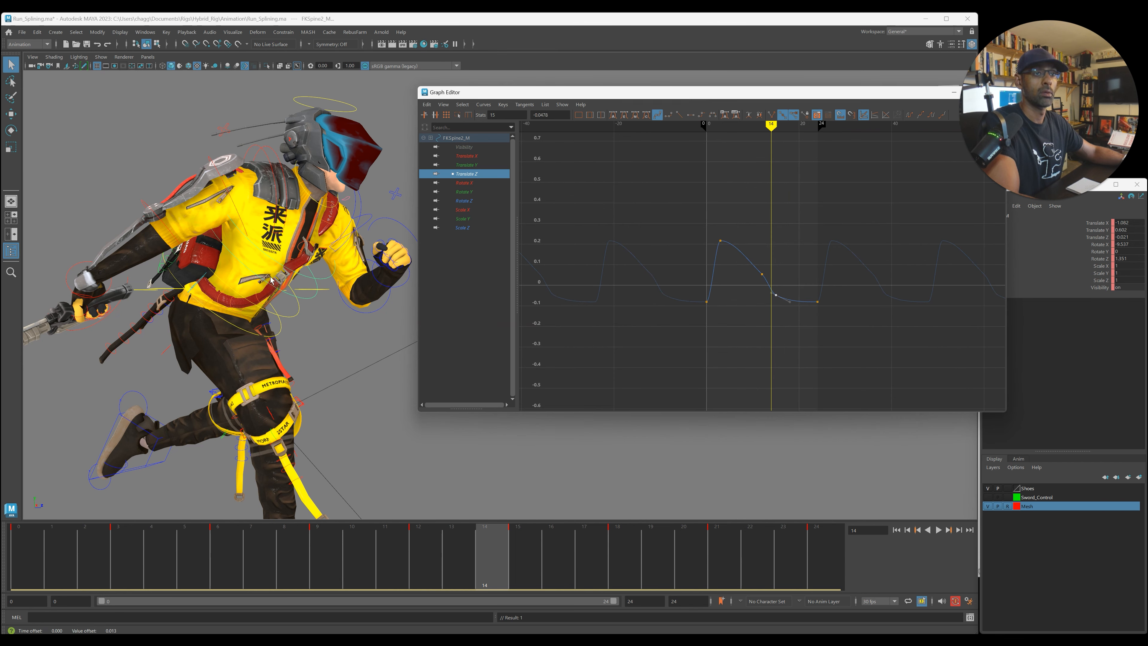
- Isolate FKSpine1_M's Translate X curve and lower its key at frame 15 to about -1.478
click(291, 296)
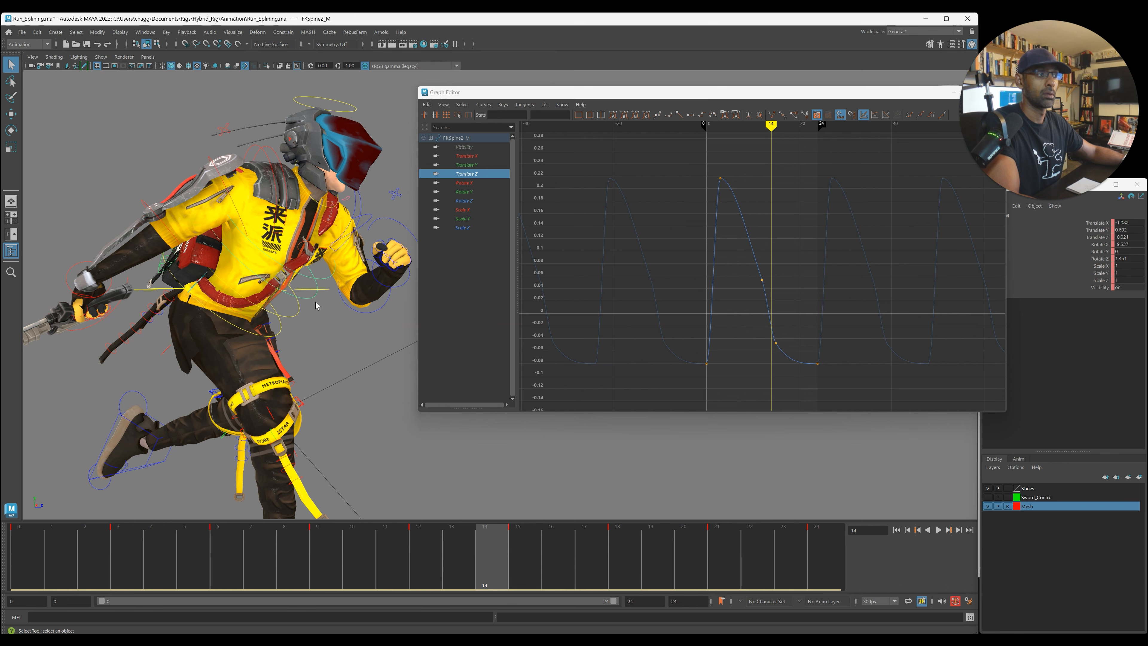
click(321, 282)
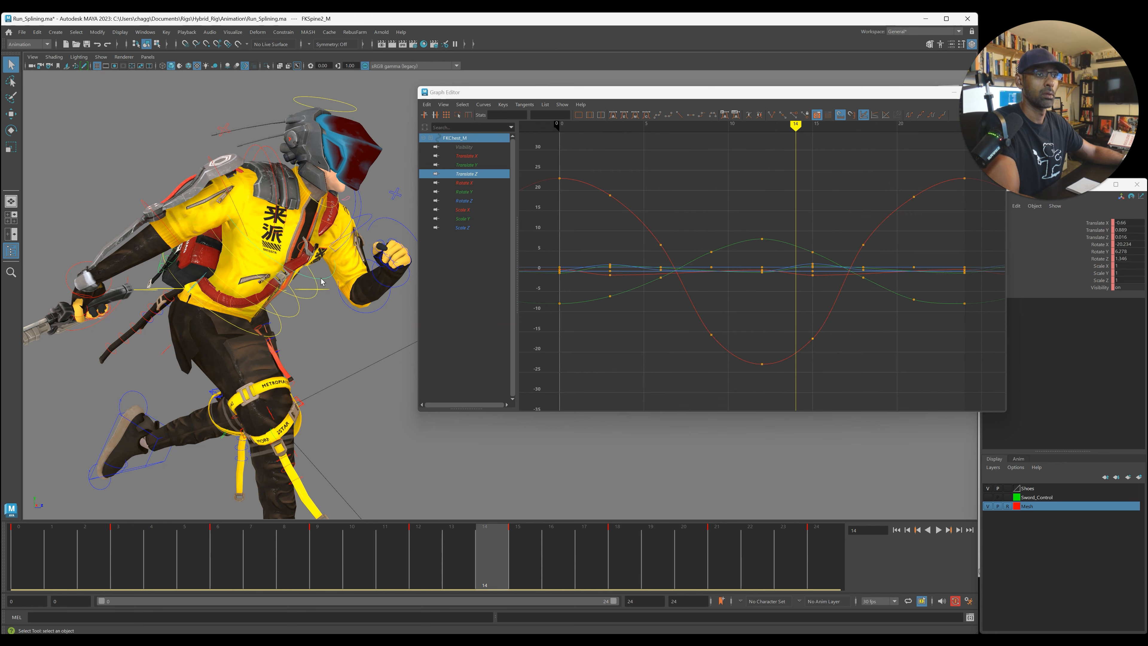
click(478, 158)
click(302, 321)
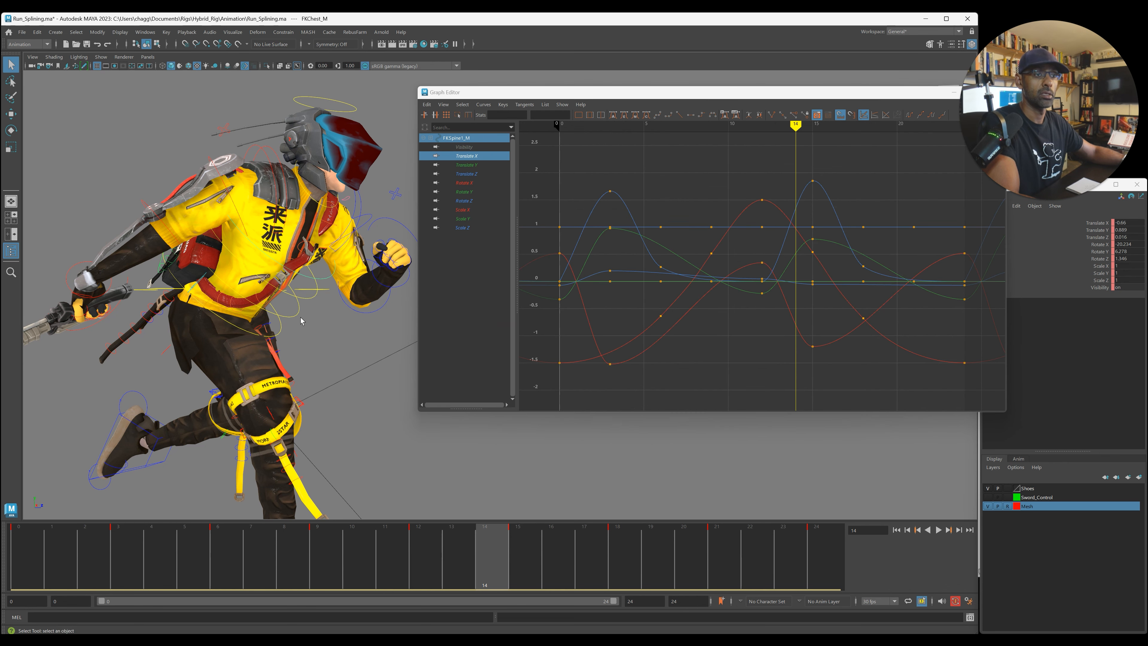
click(474, 156)
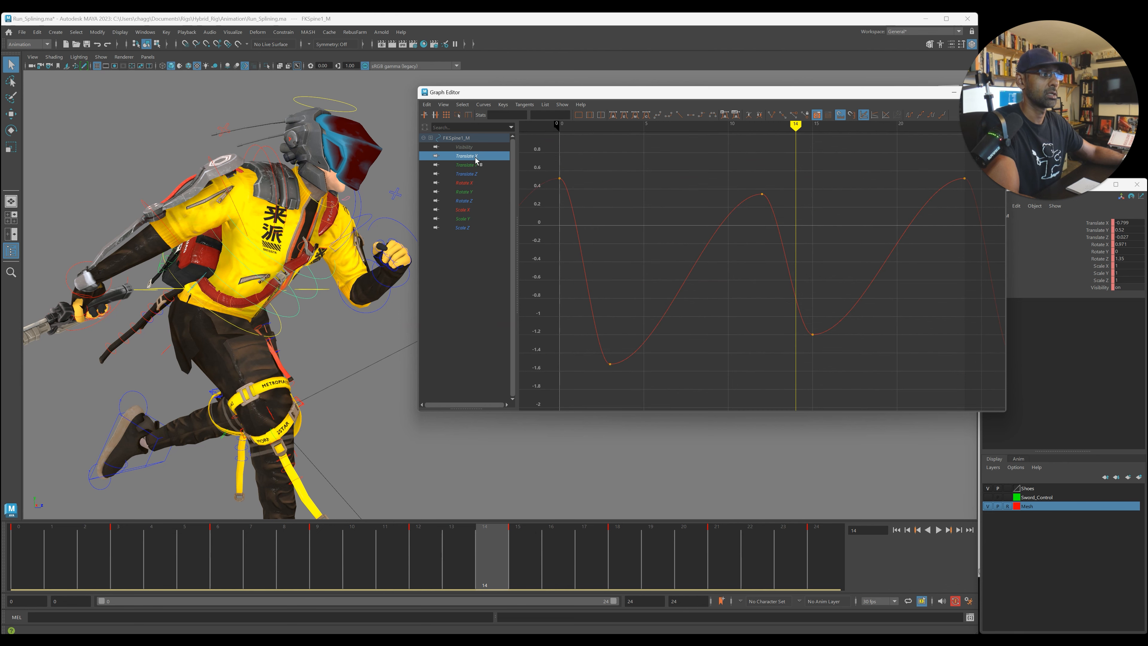
scroll(763, 253, down, 3)
shift+middle_drag(813, 324, 812, 333)
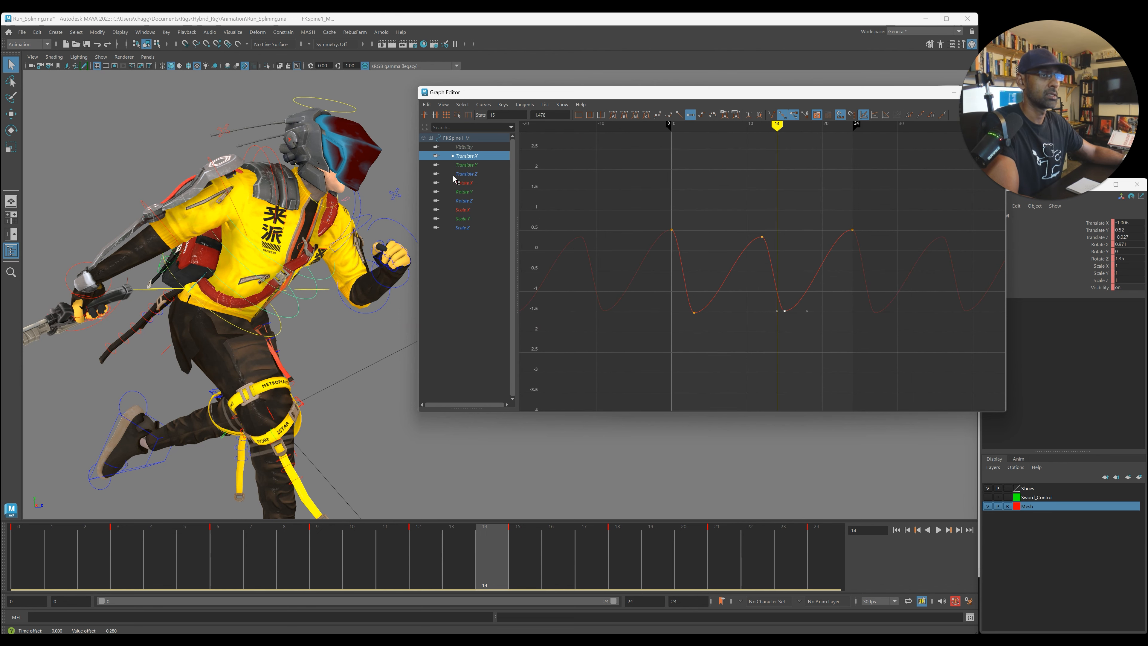
- Raise FKSpine1_M's Translate Y key at frame 15 to about 0.98 and lower the one at frame 12 to about -0.326
click(463, 166)
drag(768, 189, 802, 221)
shift+middle_drag(803, 221, 810, 192)
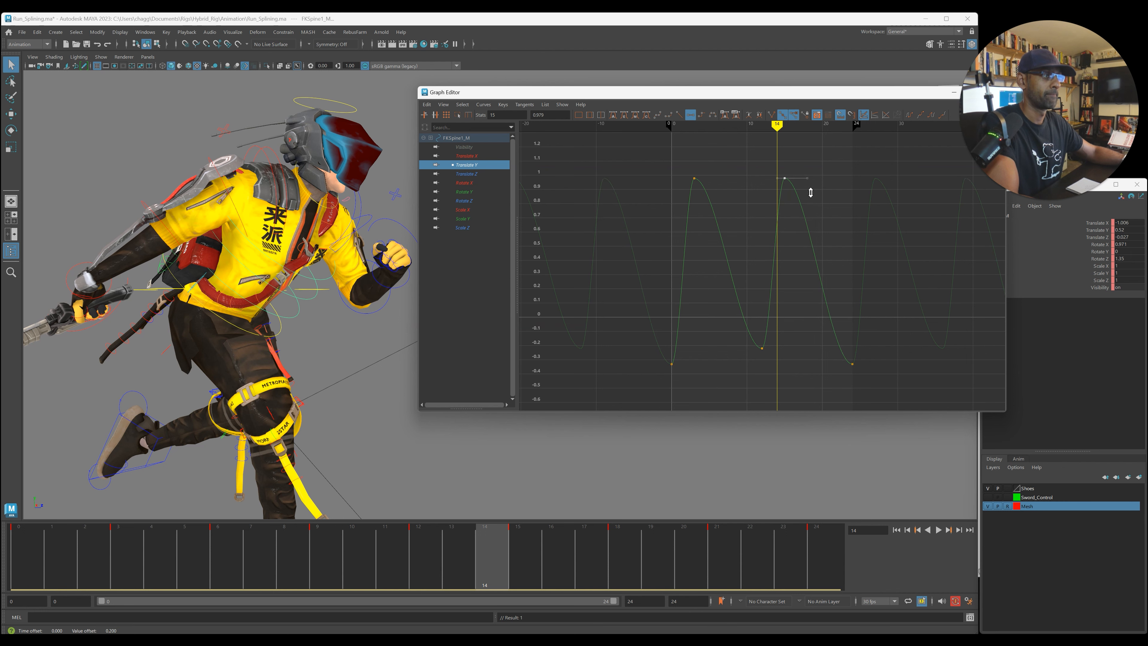
shift+middle_drag(789, 366, 785, 379)
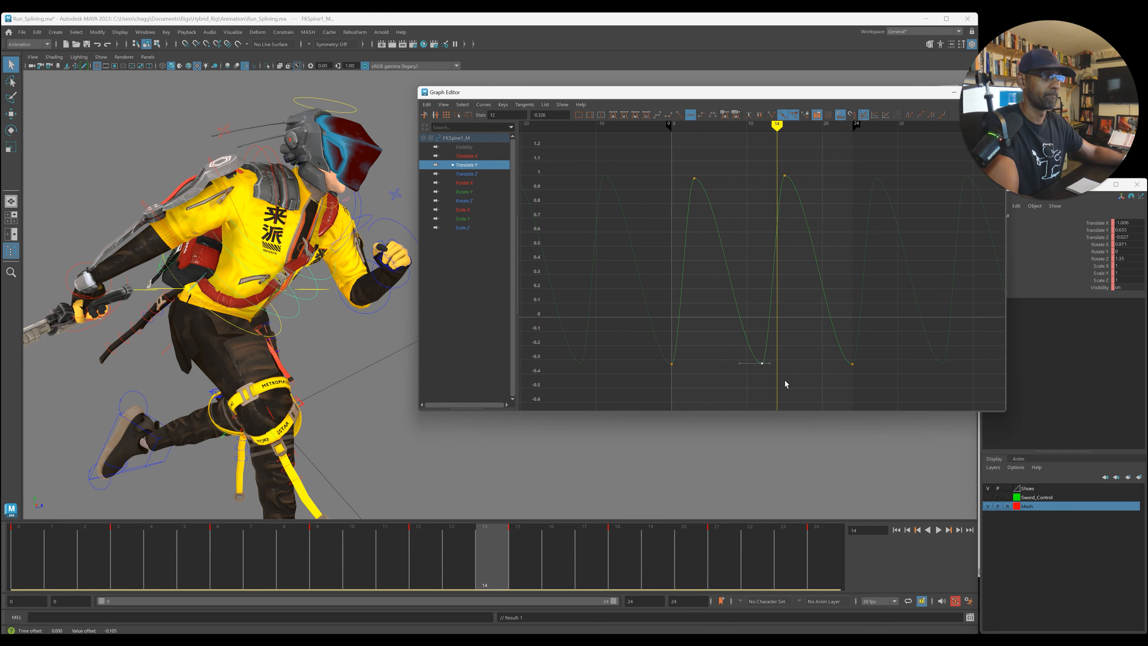
- Raise FKSpine1_M's Translate Z key at frame 15 to about -0.039 and delete the key at frame 12
click(472, 175)
drag(753, 260, 798, 363)
key(shift+s)
key(shift+s)
shift+middle_drag(796, 341, 795, 321)
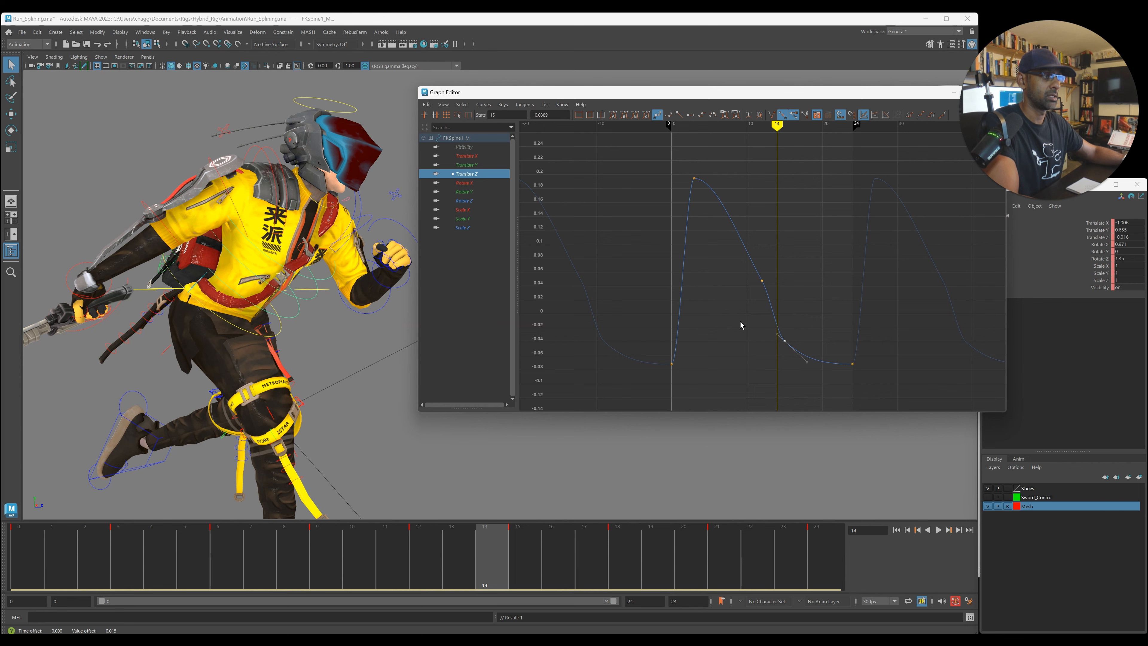
click(777, 303)
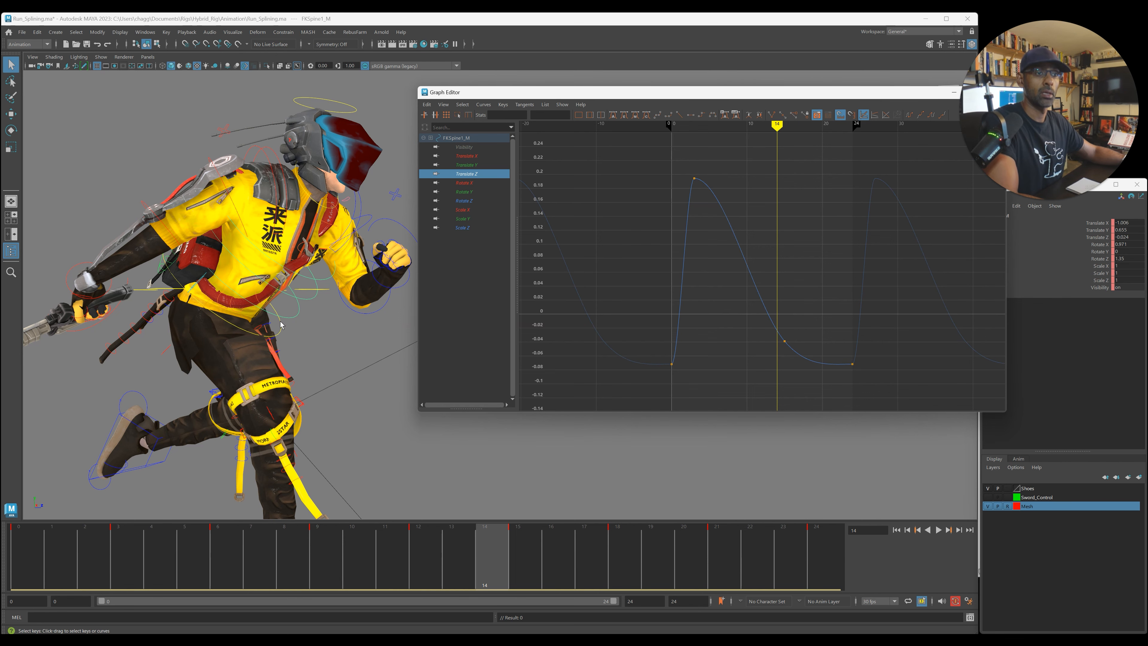
- Play back the run from the side with the whole character in view
click(302, 336)
key(alt+v)
alt+middle_drag(248, 362, 187, 362)
key(alt+v)
- Shift all of FKSpine1_M's Translate X, Y and Z keys 1 frame later
click(306, 291)
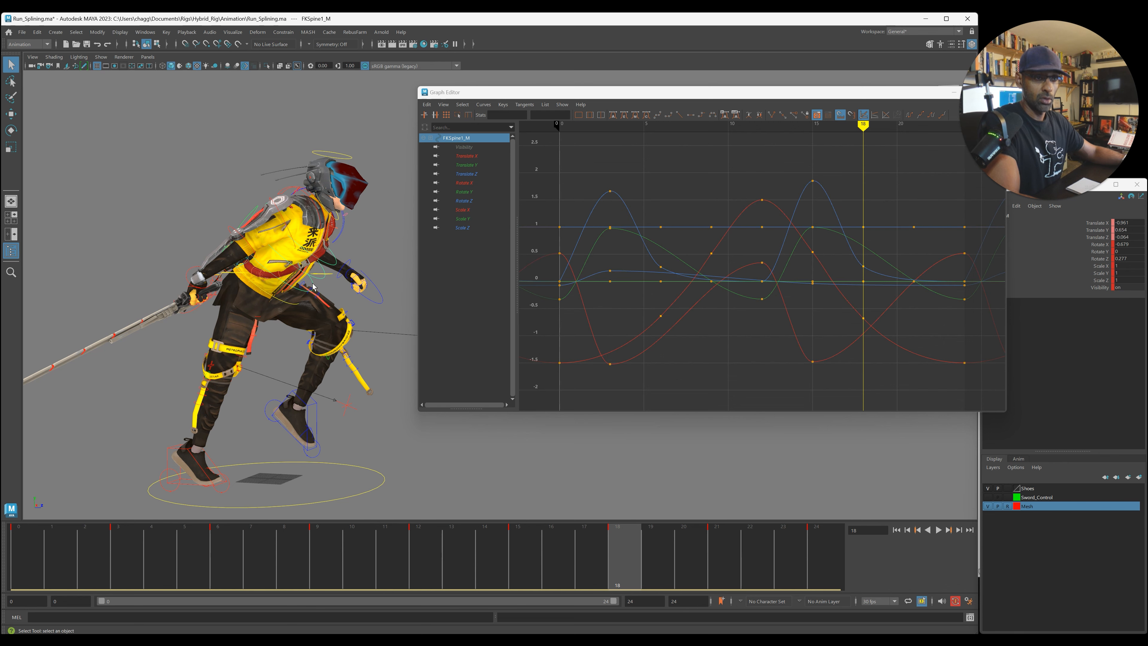
drag(485, 159, 479, 174)
key(f)
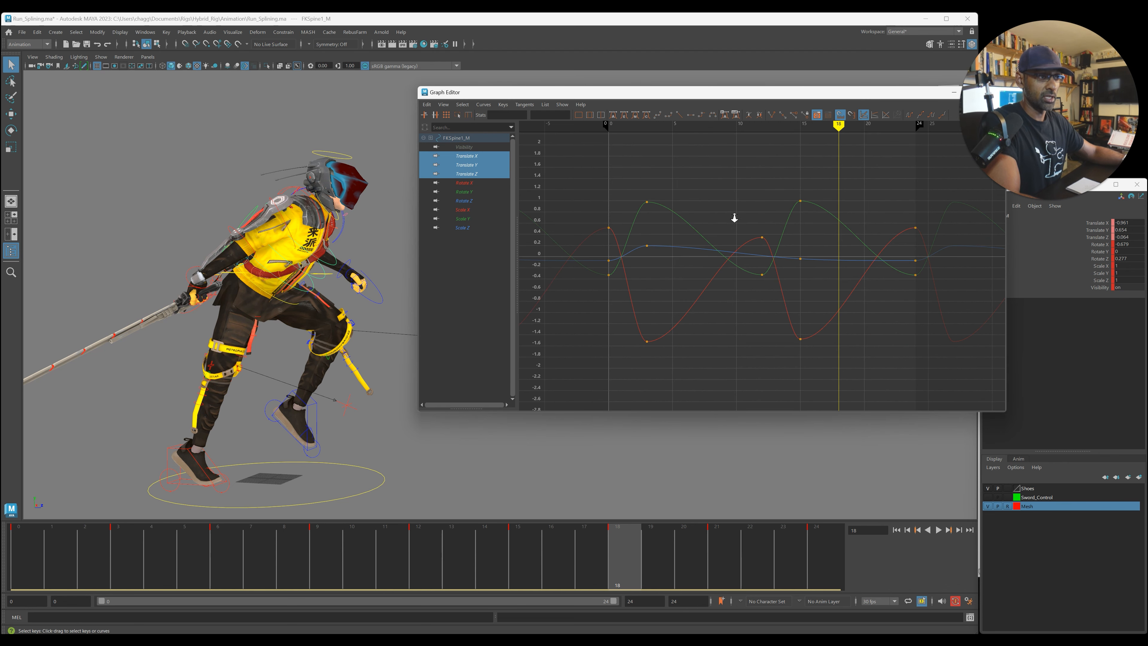
click(301, 274)
click(298, 292)
key(f)
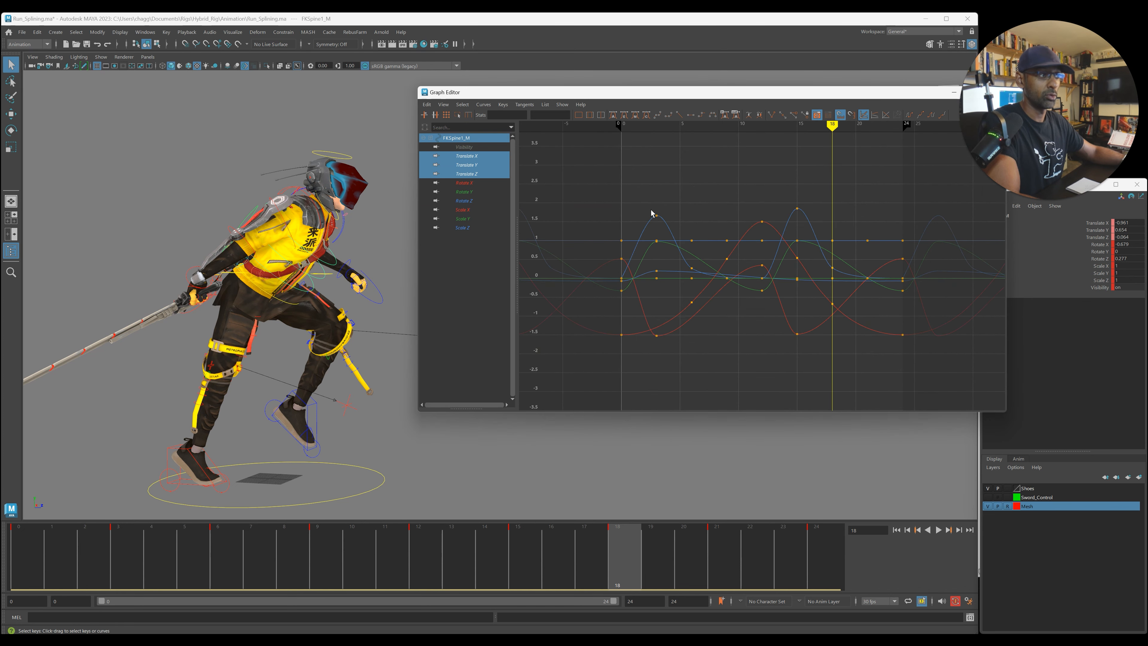
drag(482, 157, 483, 177)
key(f)
alt+right_drag(741, 181, 682, 185)
drag(650, 181, 893, 357)
key(w)
middle_drag(816, 348, 820, 351)
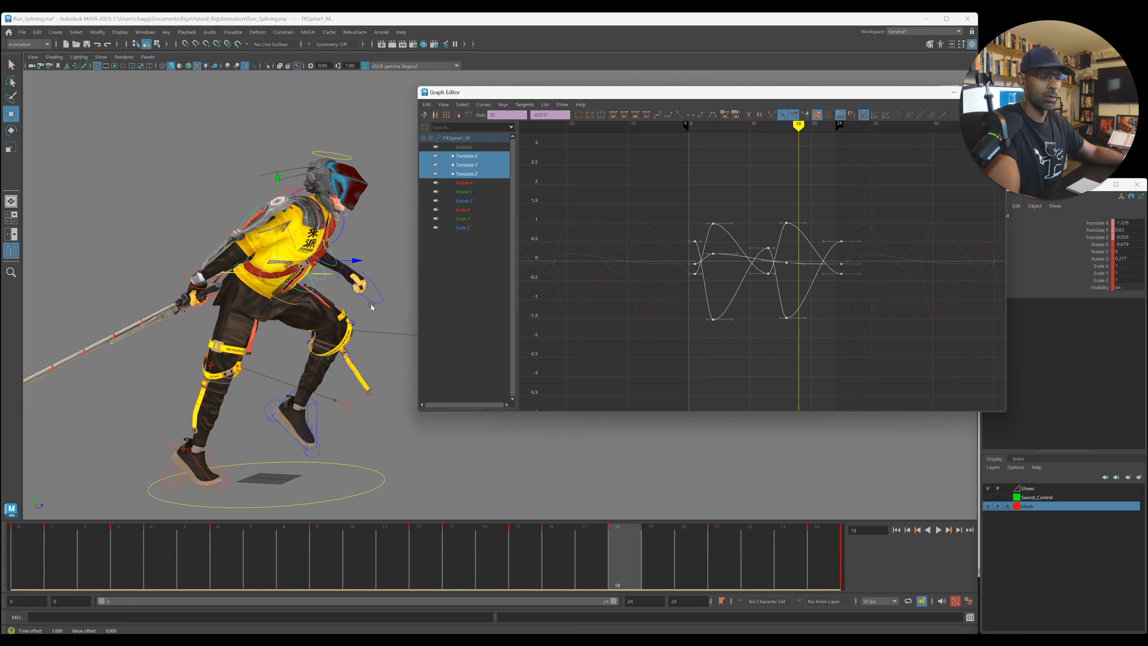
- Shift all of FKSpine2_M's Translate X, Y and Z keys 2 frames later
click(319, 280)
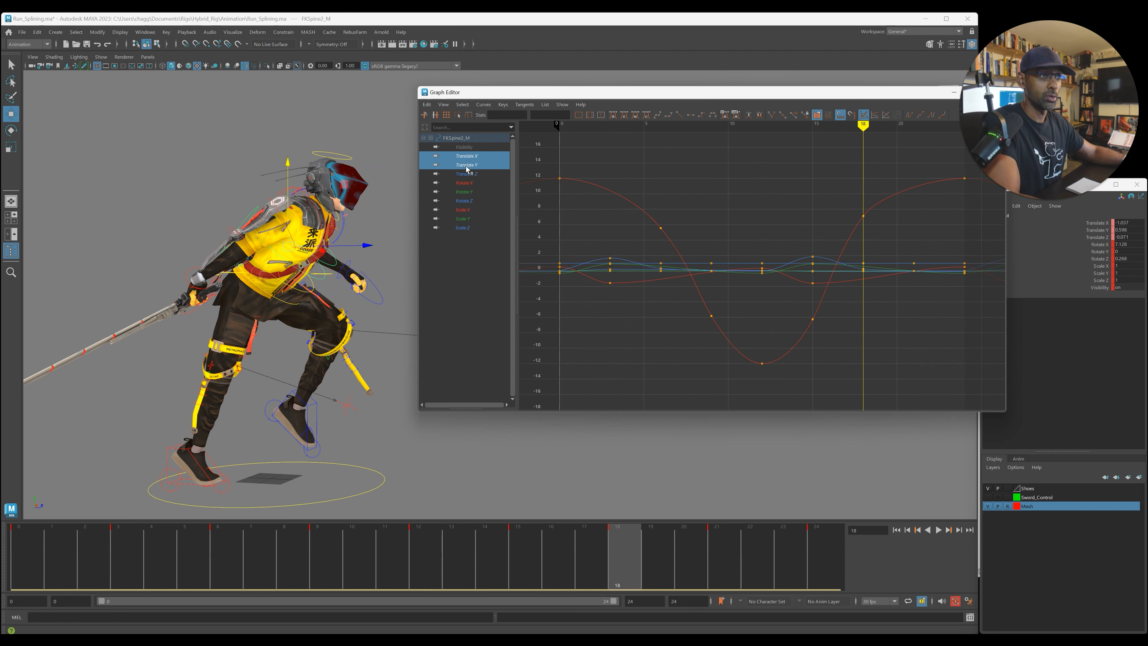
drag(467, 177, 467, 177)
key(f)
alt+right_drag(793, 202, 726, 199)
drag(662, 189, 898, 347)
shift+middle_drag(833, 349, 843, 355)
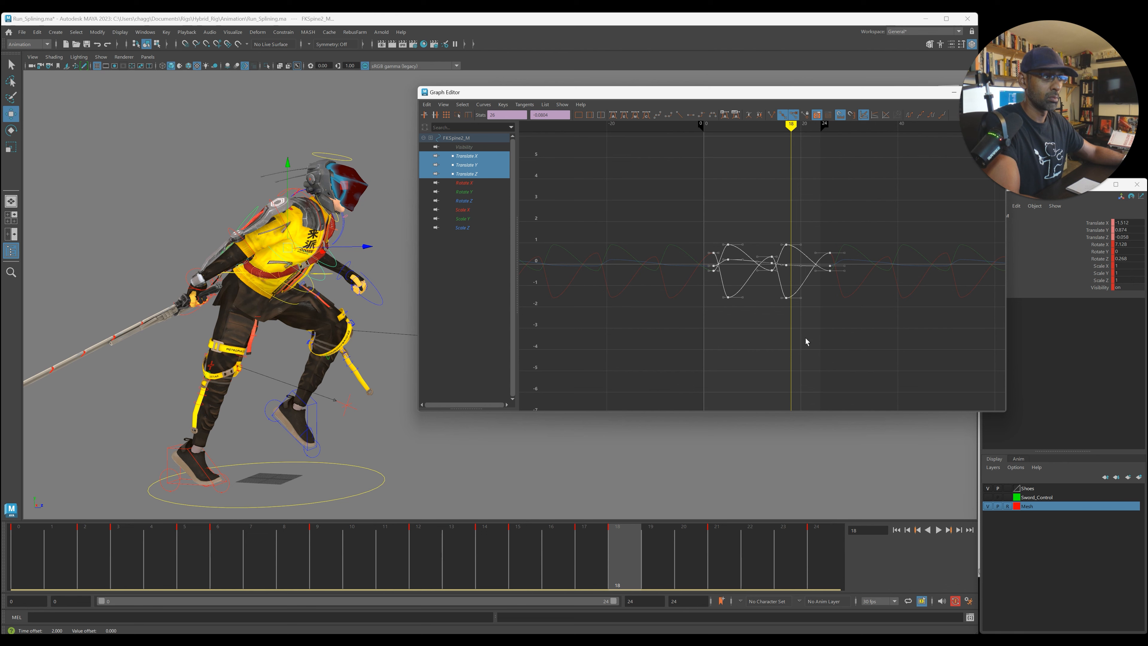
- Shift all of FKChest_M's Translate X, Y and Z keys 3 frames later
click(327, 267)
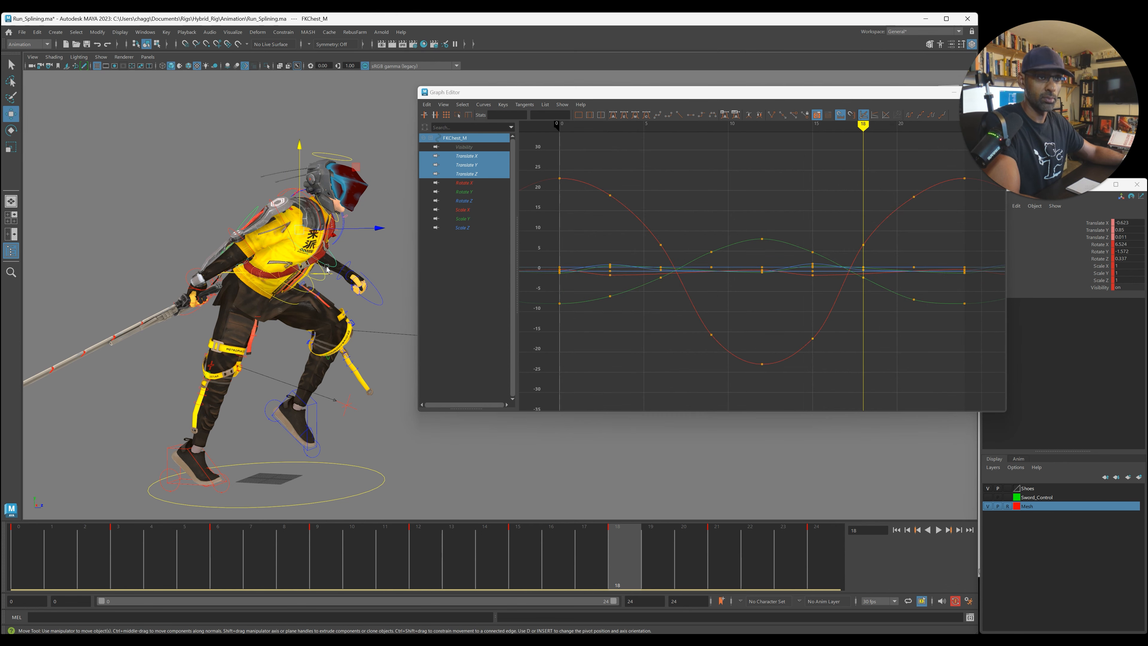
click(463, 166)
key(f)
drag(549, 152, 984, 391)
shift+middle_drag(731, 368, 765, 370)
drag(587, 95, 616, 99)
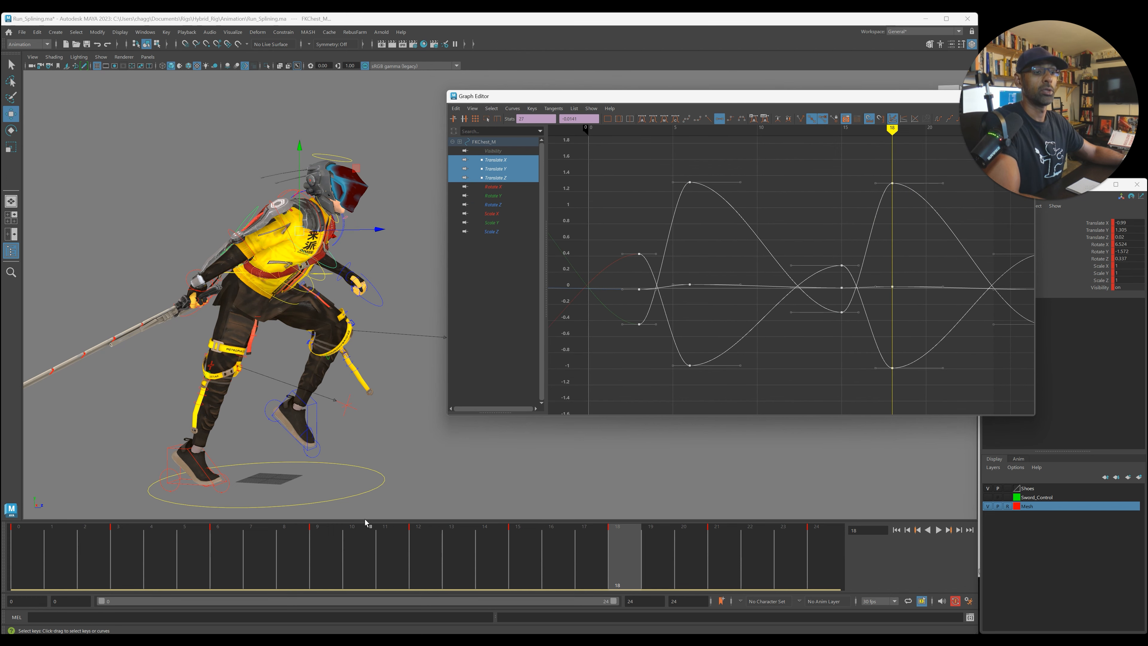
- Play back the run to check the offset spine and chest motion, and clear the Graph Editor from the viewport
key(alt+v)
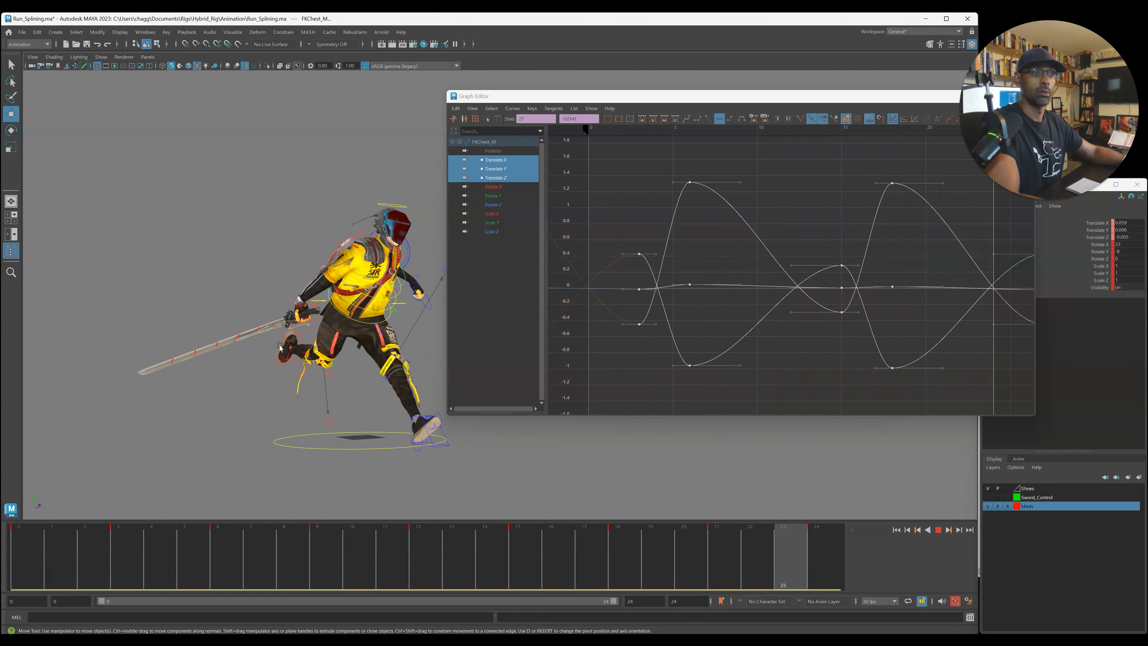
key(alt+v)
mouse_move(729, 268)
shift+middle_down()
mouse_move(763, 276)
mouse_move(715, 277)
shift+middle_up()
key(alt+v)
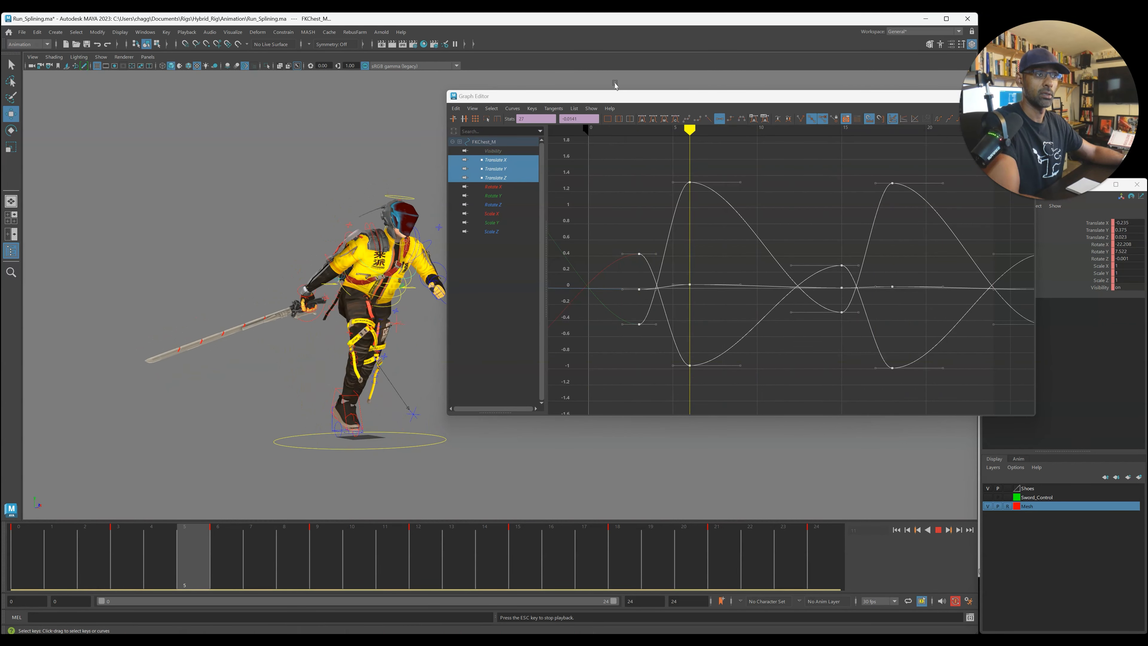
key(Escape)
mouse_move(723, 243)
shift+middle_down()
mouse_move(669, 311)
mouse_move(689, 245)
mouse_move(723, 249)
shift+middle_up()
drag(636, 95, 505, 0)
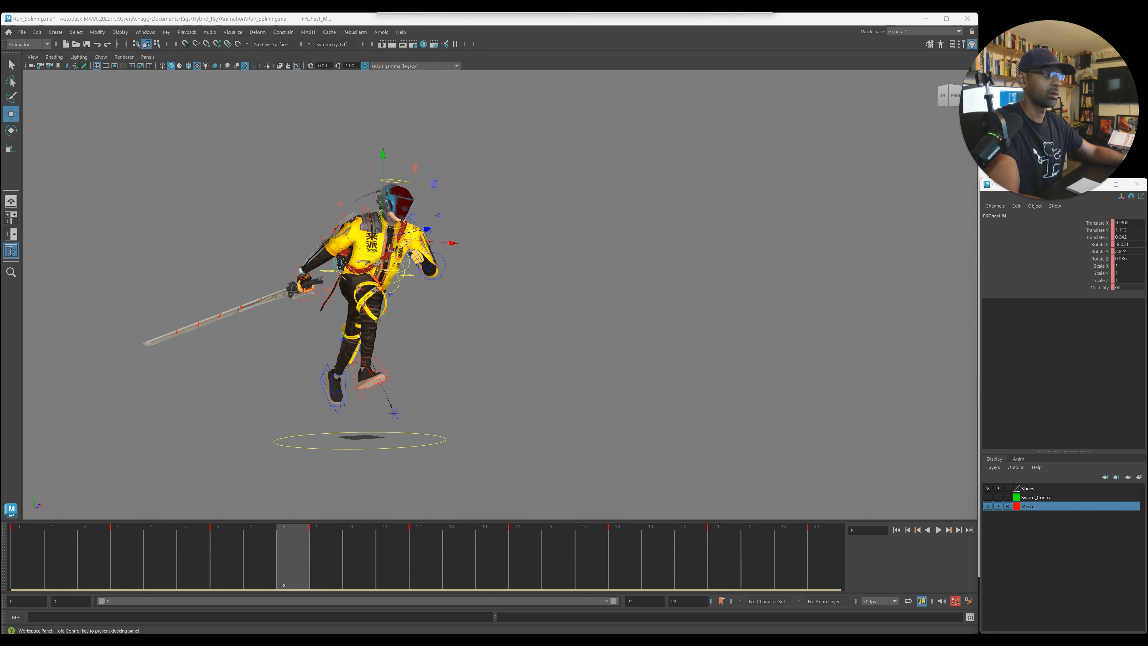
- Hide the rig controls and examine the looping run from the front
key(alt+v)
key(alt+1)
alt+right_drag(538, 329, 373, 360)
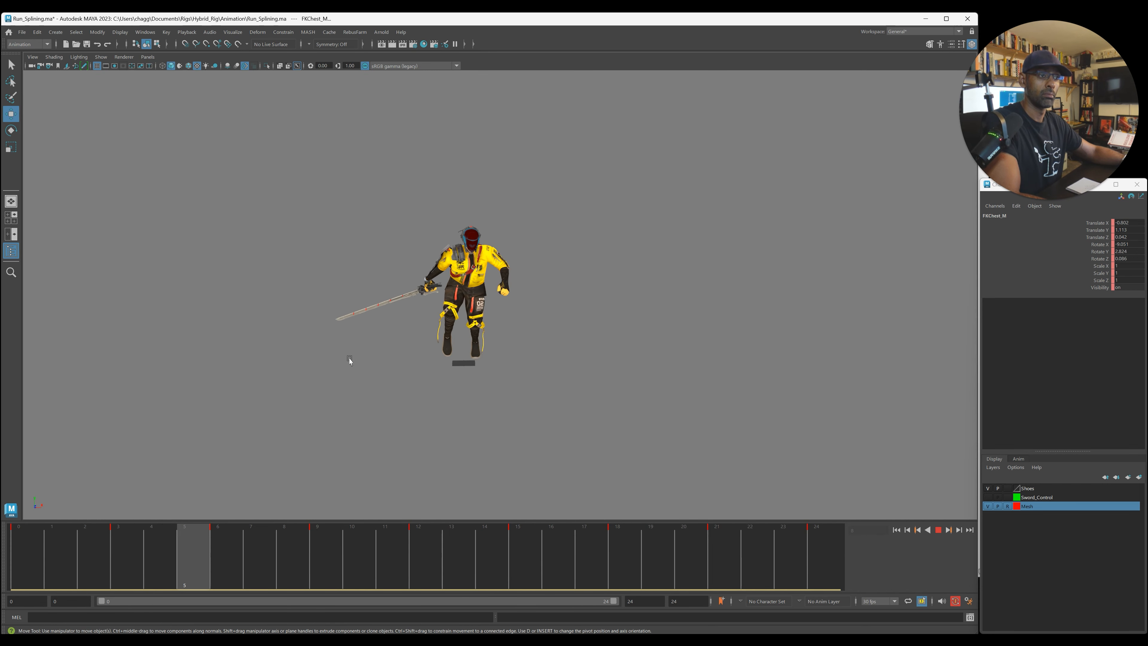
alt+drag(350, 361, 432, 357)
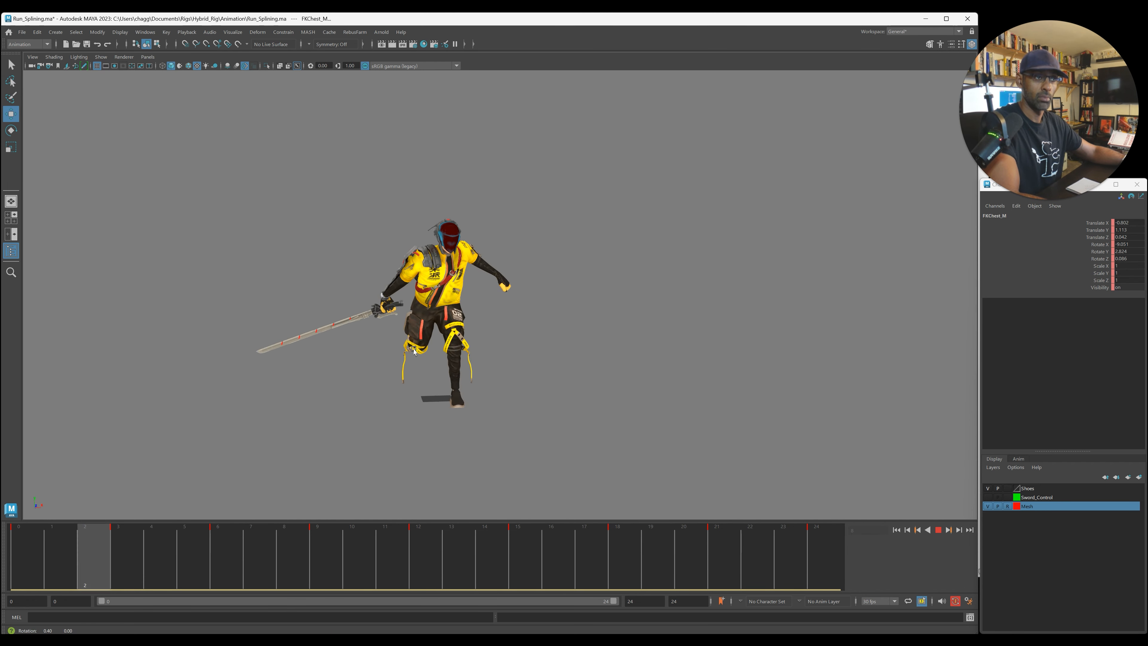
alt+drag(454, 353, 404, 349)
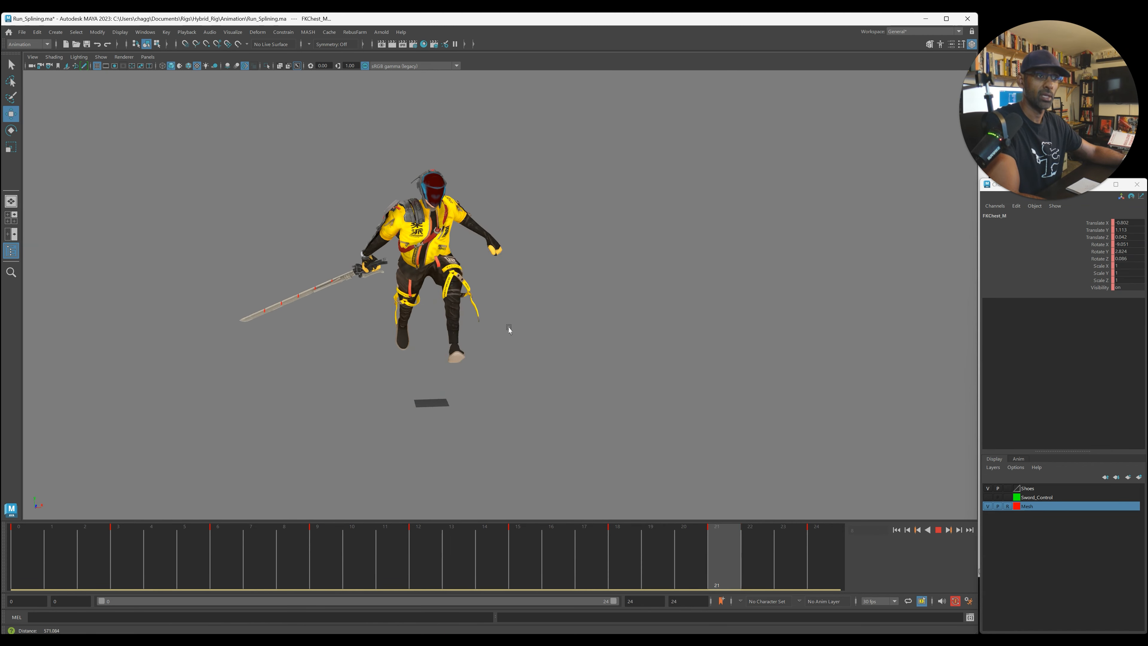
alt+drag(508, 322, 562, 328)
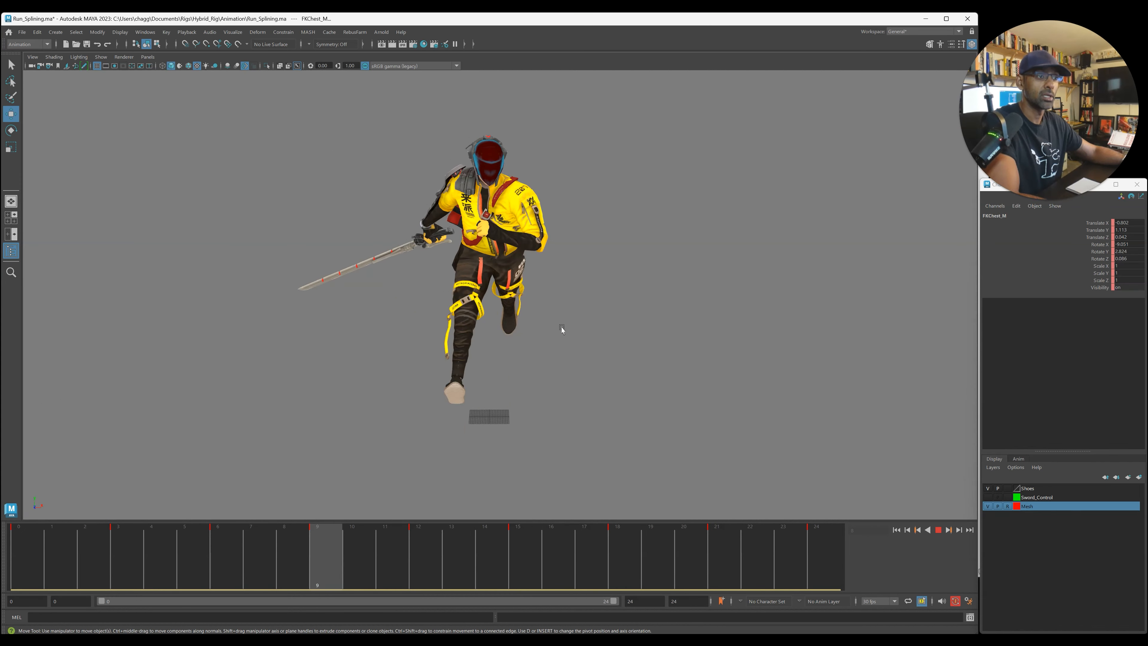
key(Escape)
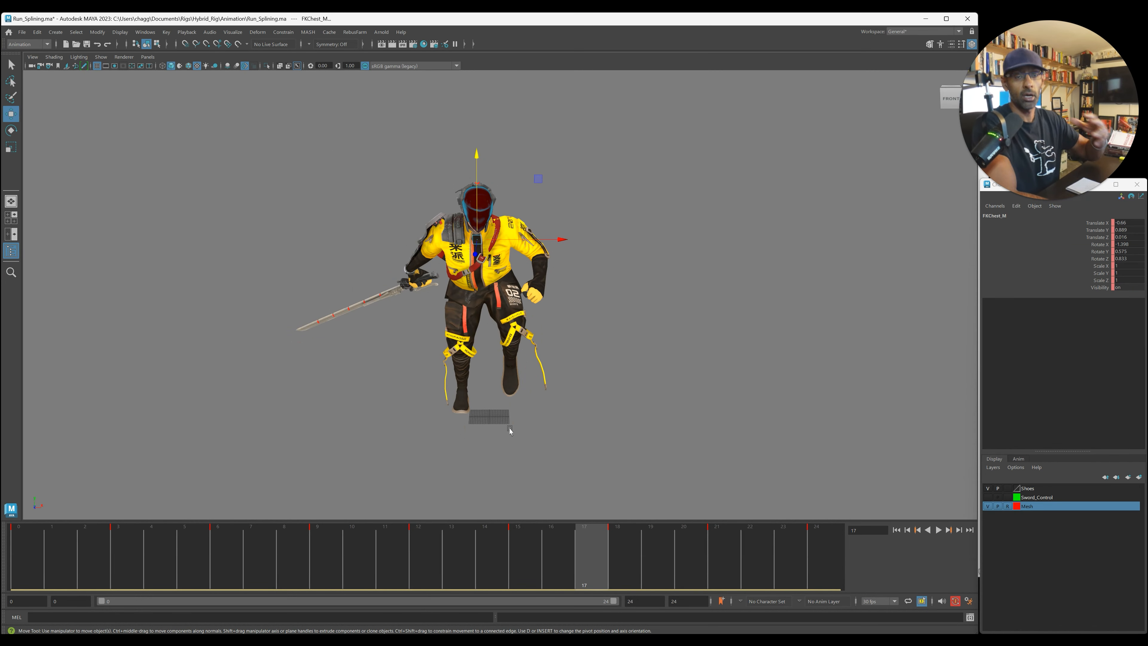
- Play back the run again and examine the body motion from both sides of the character
key(alt+v)
alt+drag(584, 422, 582, 340)
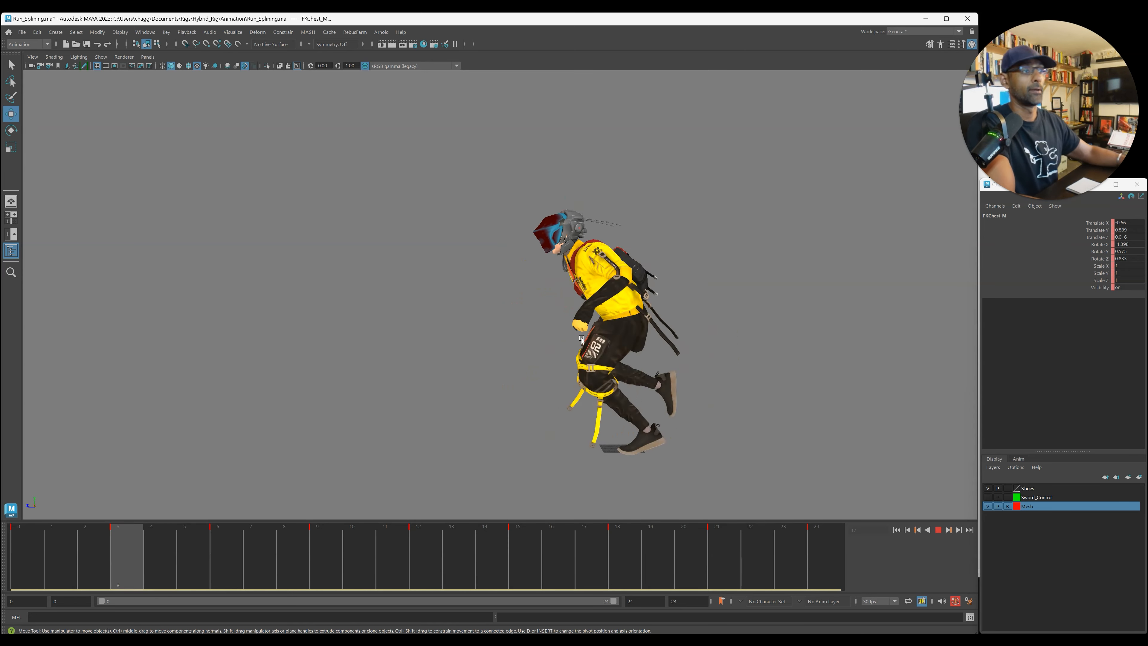
alt+drag(563, 292, 584, 328)
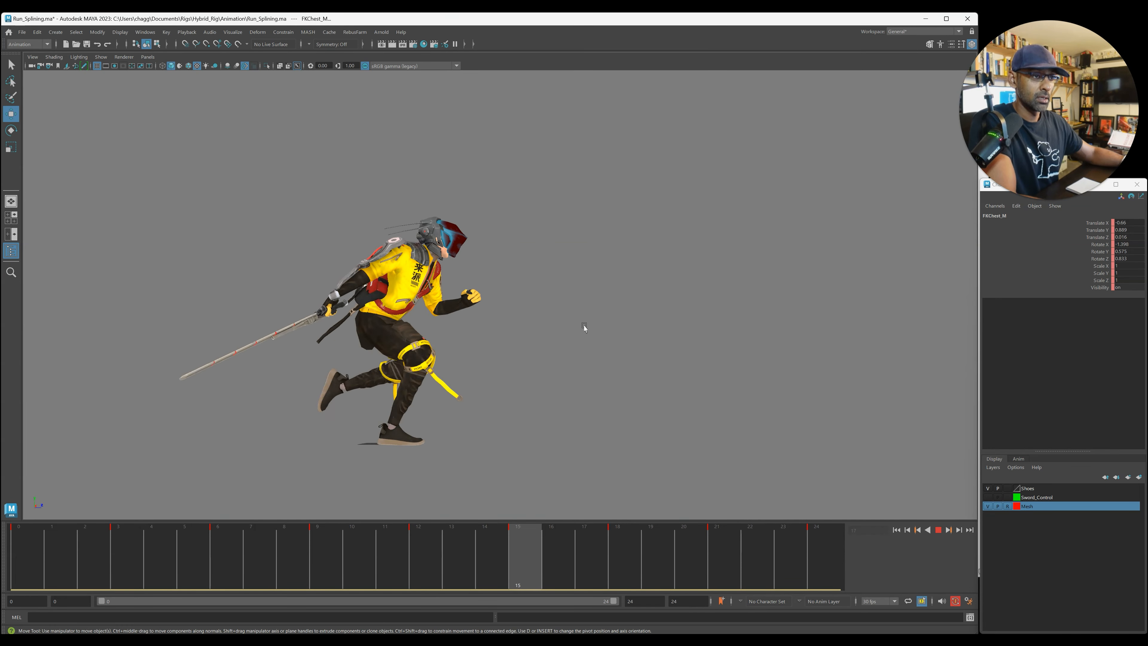
alt+drag(563, 338, 510, 339)
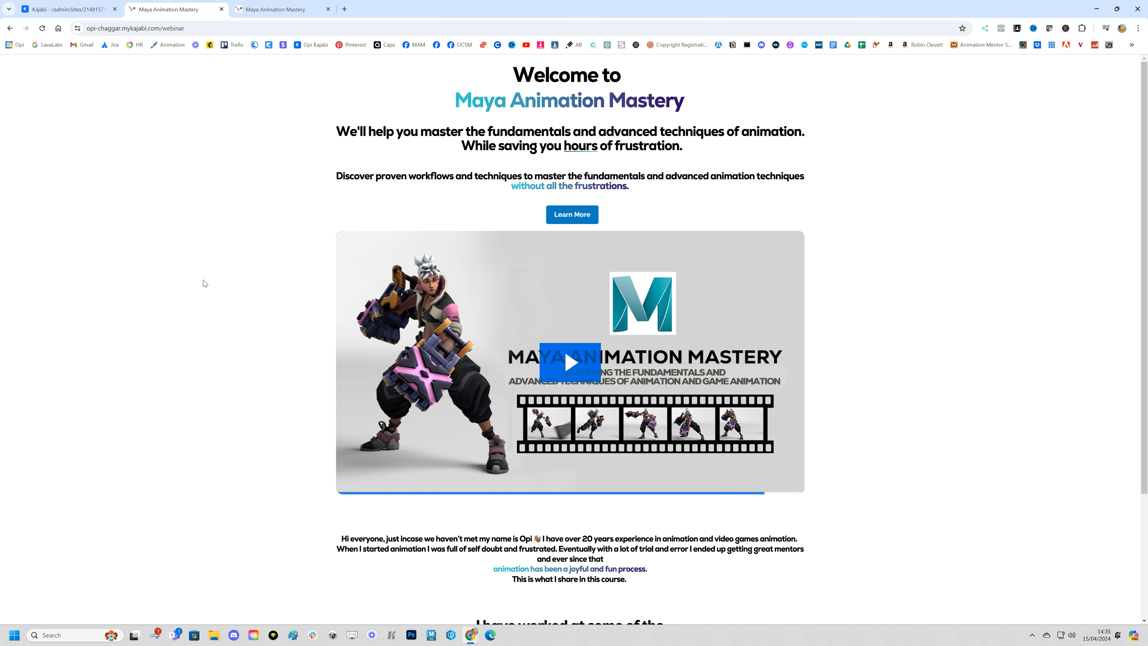
- Look through the Maya Animation Mastery webinar page in the browser and play the video on the course's sales page
scroll(204, 282, down, 4)
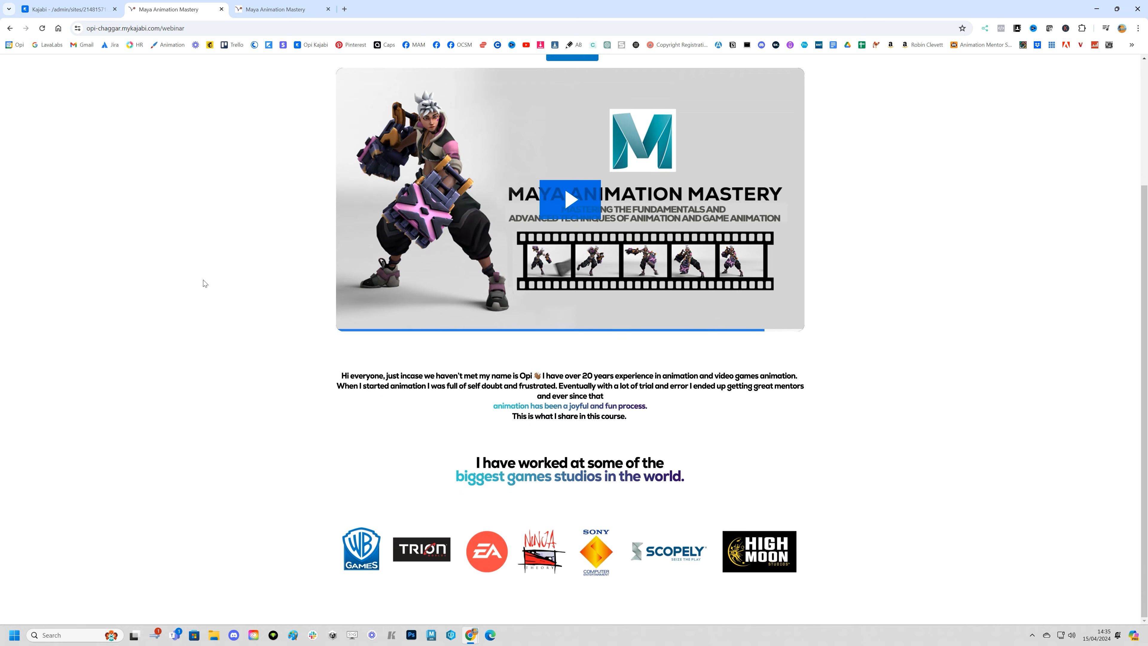
key(ctrl+Tab)
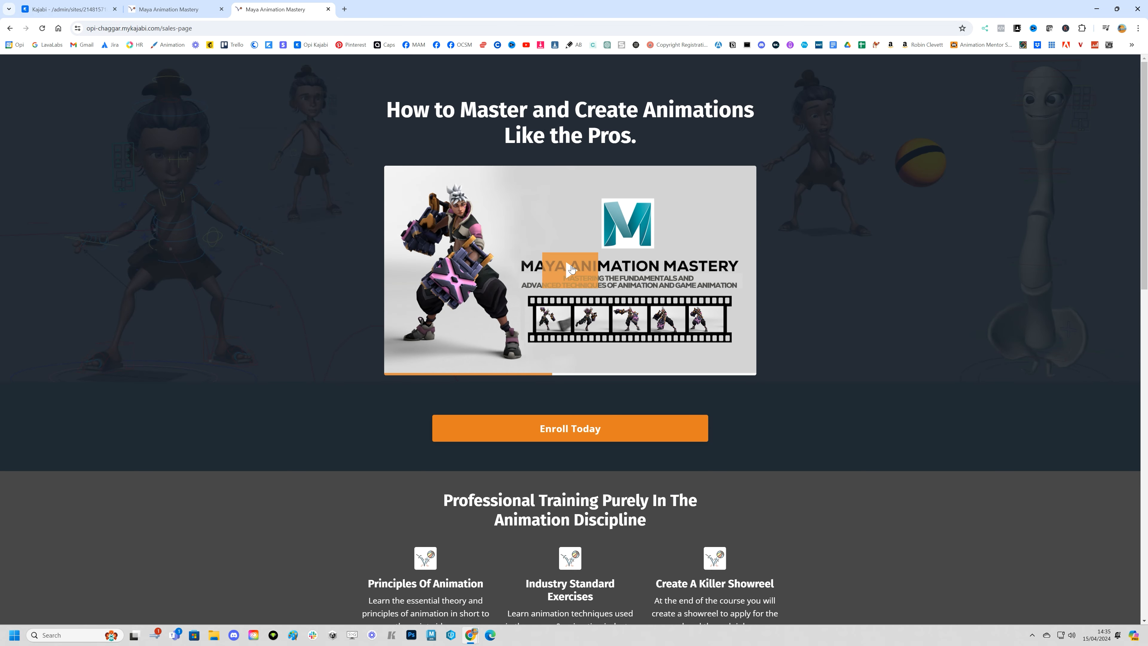
click(570, 270)
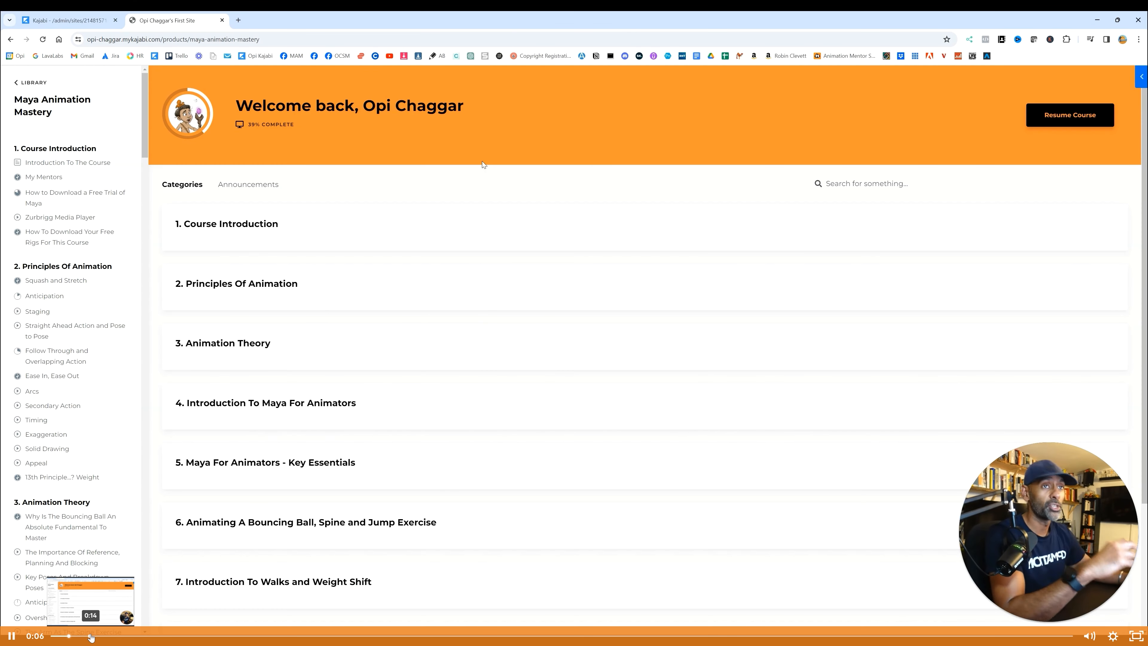